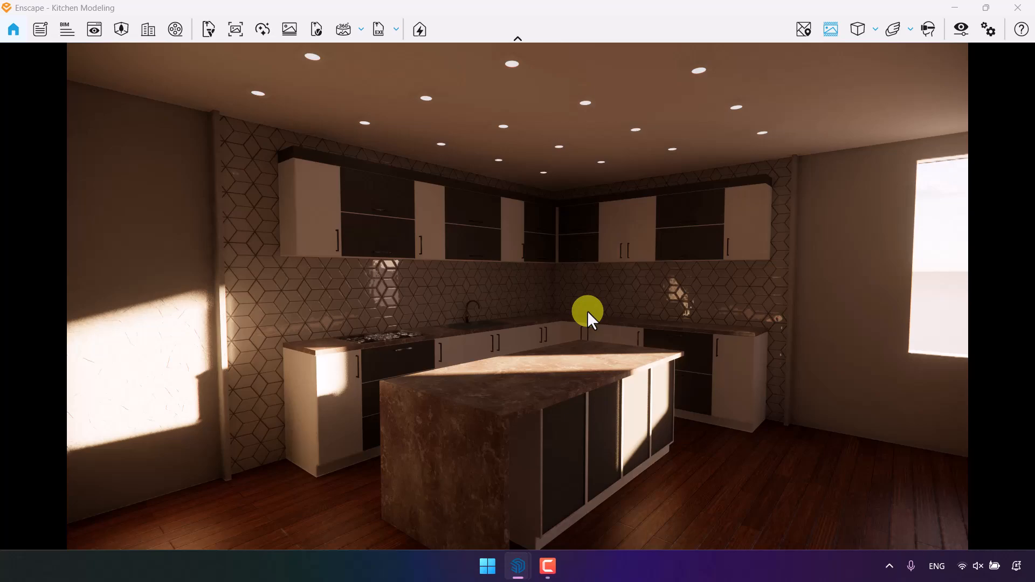
# Step: Switch the kitchen rendering to the saved Camera 01 view and close the view management list
pyautogui.press('c')
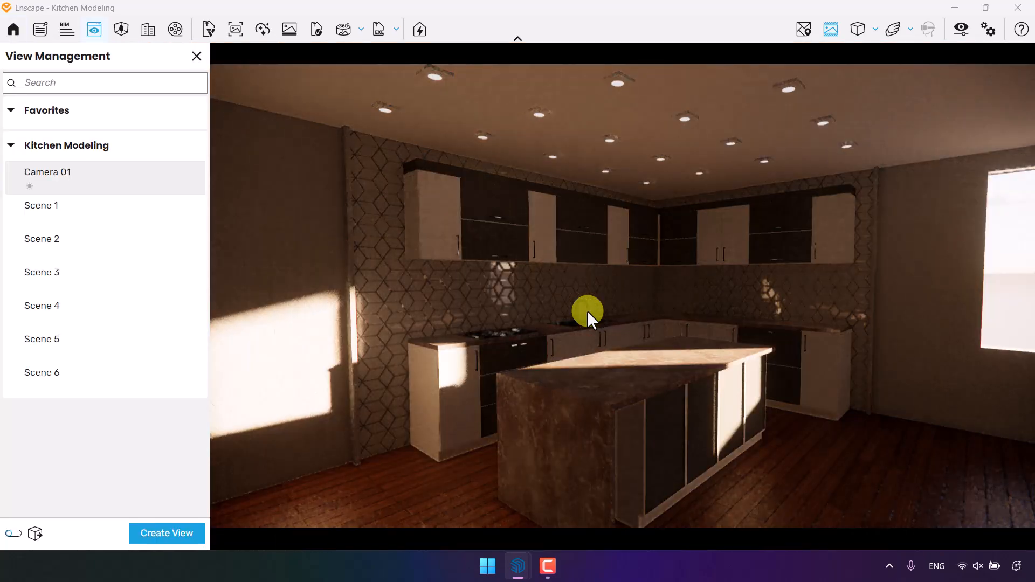
pyautogui.click(45, 178)
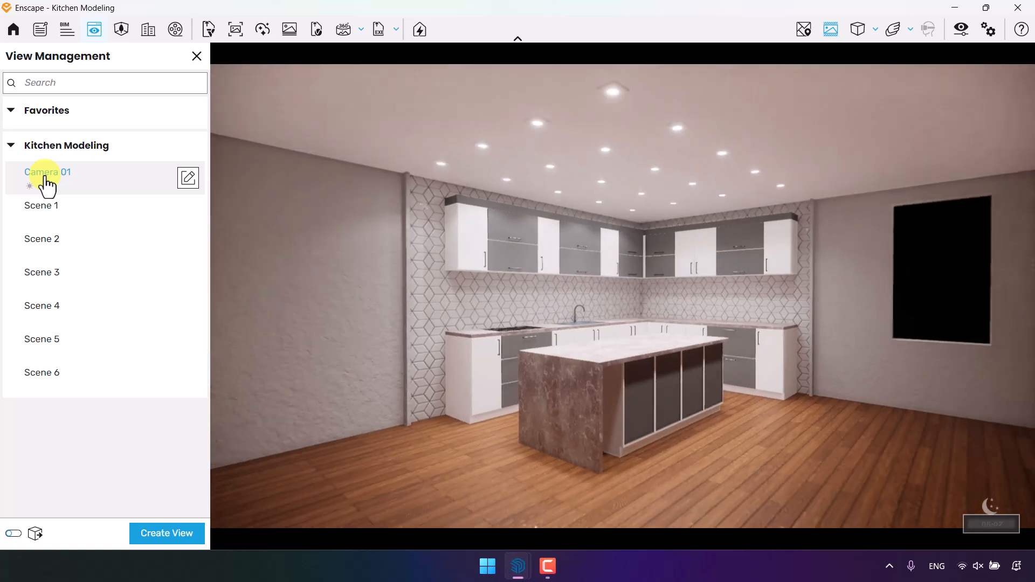
pyautogui.click(197, 60)
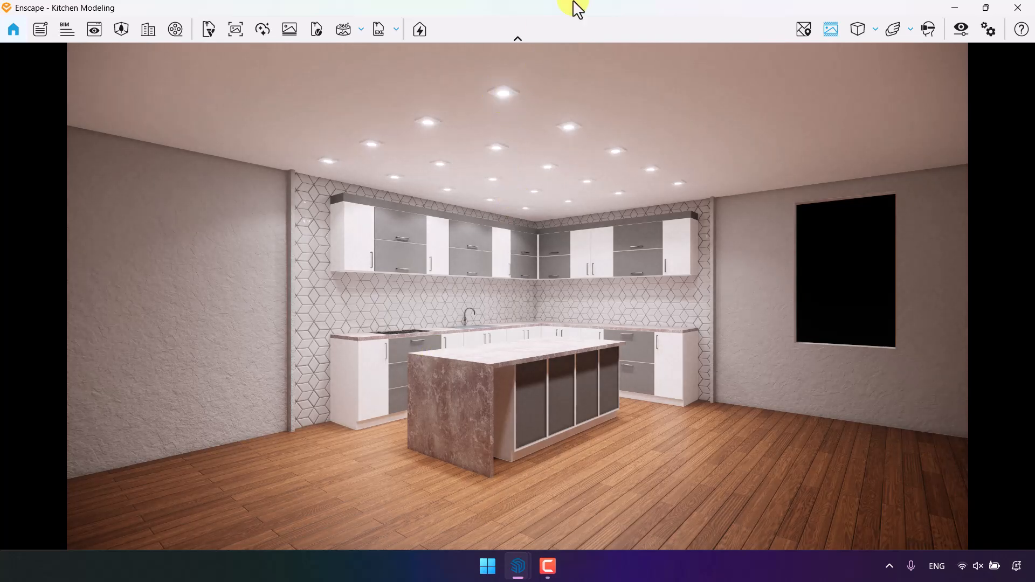
# Step: Place the Enscape render window side by side with SketchUp and close the Default Tray to widen the model view
pyautogui.moveTo(572, 3); pyautogui.dragTo(1034, 111)
pyautogui.click(240, 153)
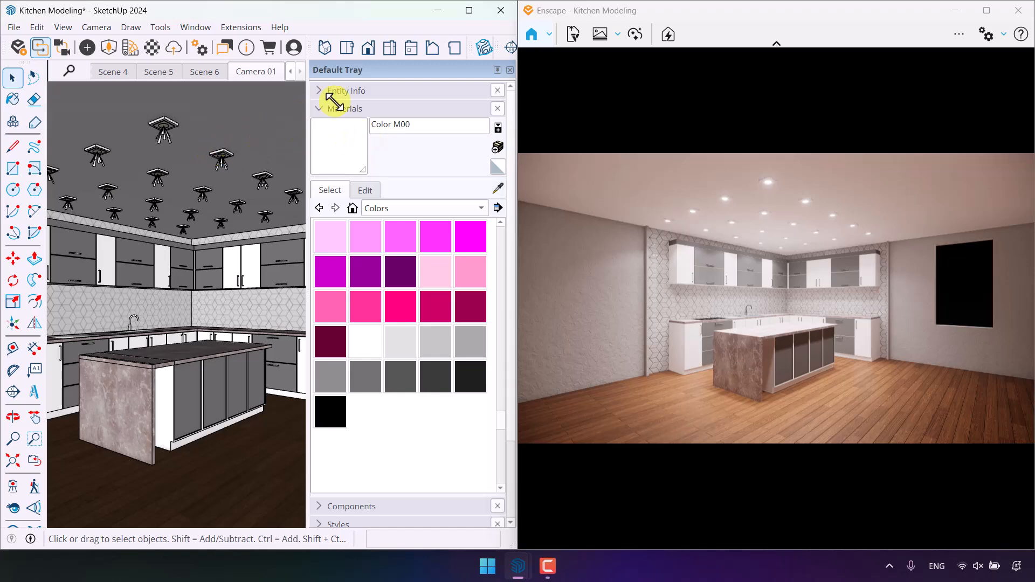
pyautogui.click(509, 71)
# Step: Examine the ceiling light fixture nearest the camera and the light source object mounted beneath it
pyautogui.scroll(8, 275, 113)
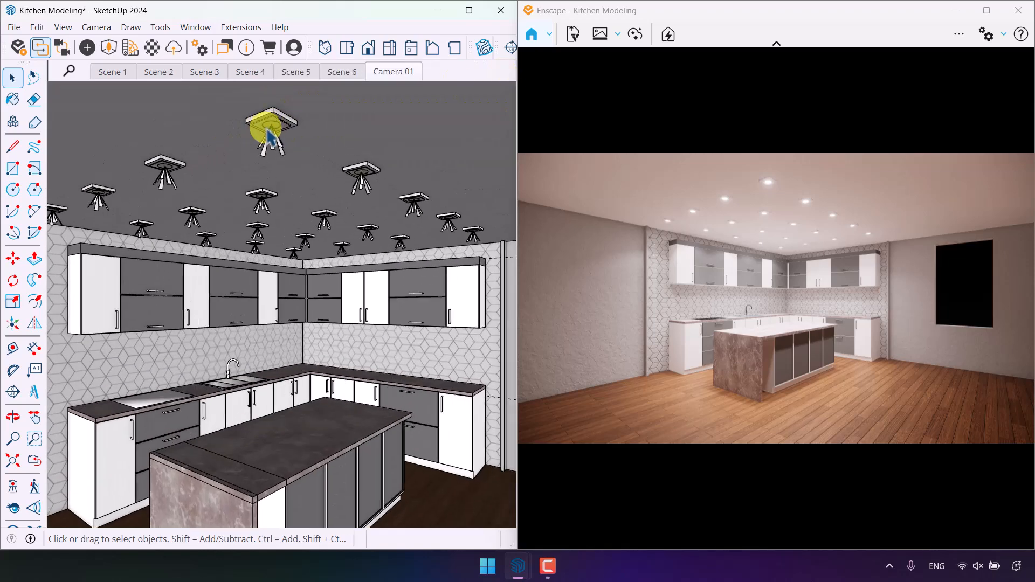
pyautogui.scroll(4, 294, 95)
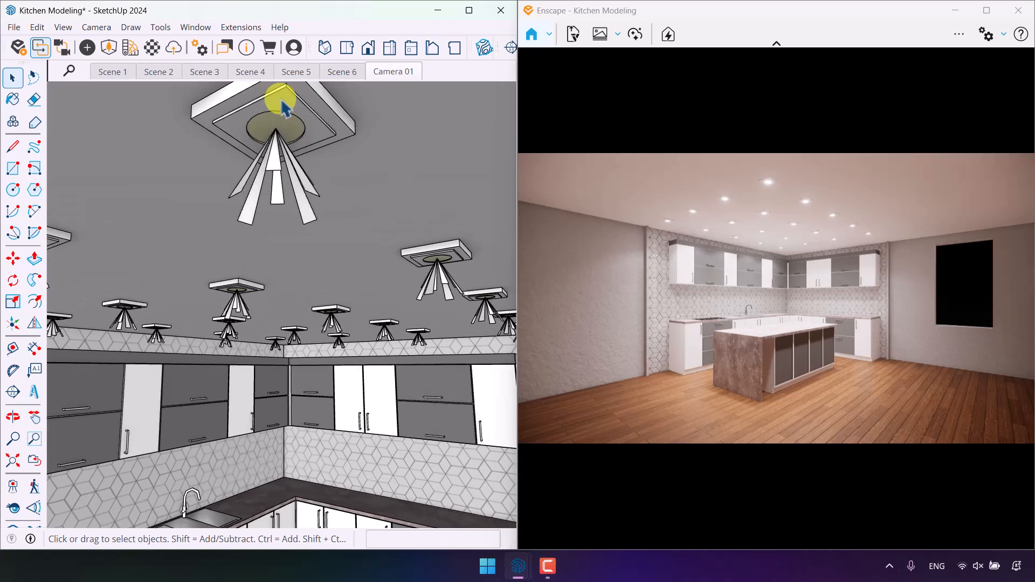
pyautogui.moveTo(282, 100); pyautogui.dragTo(326, 159, button='middle')
pyautogui.scroll(3, 334, 146)
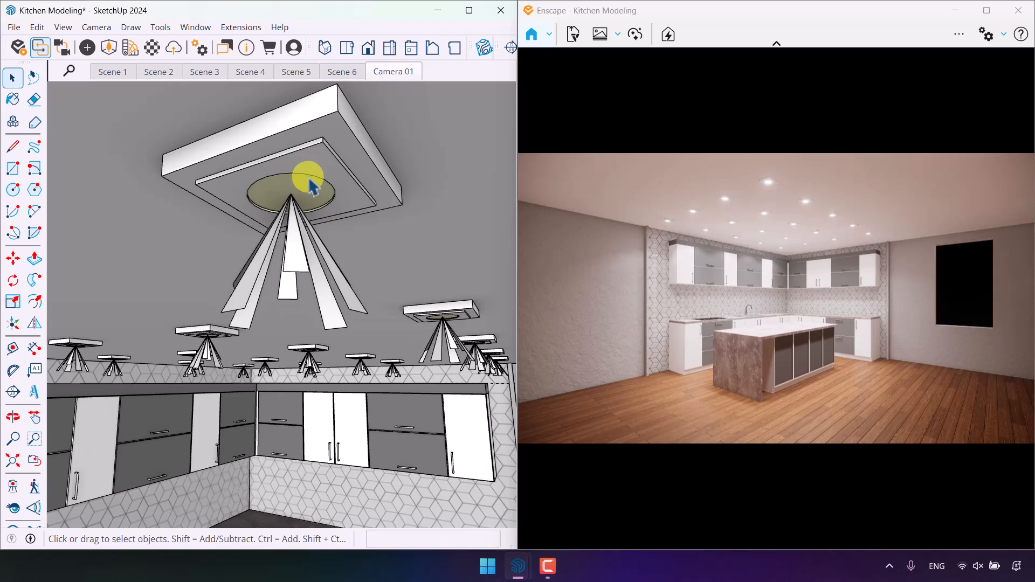
pyautogui.scroll(-2, 307, 178)
pyautogui.scroll(2, 321, 197)
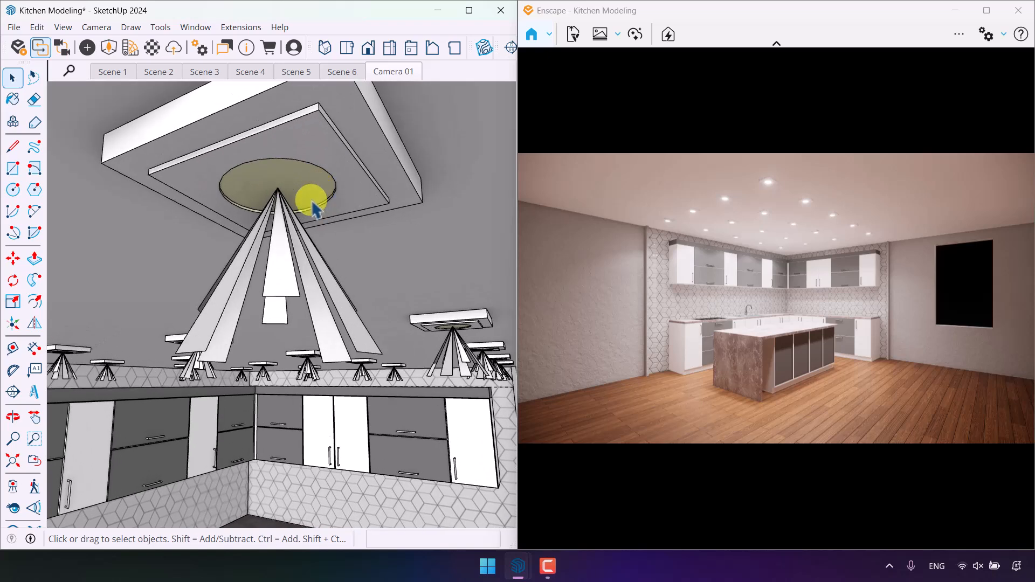
pyautogui.click(277, 232)
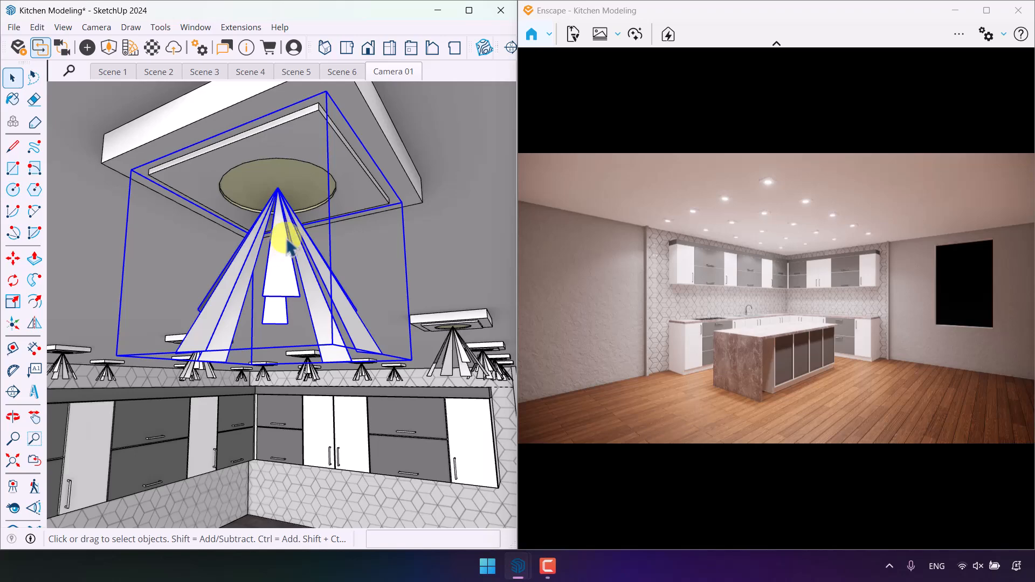
pyautogui.scroll(-4, 245, 240)
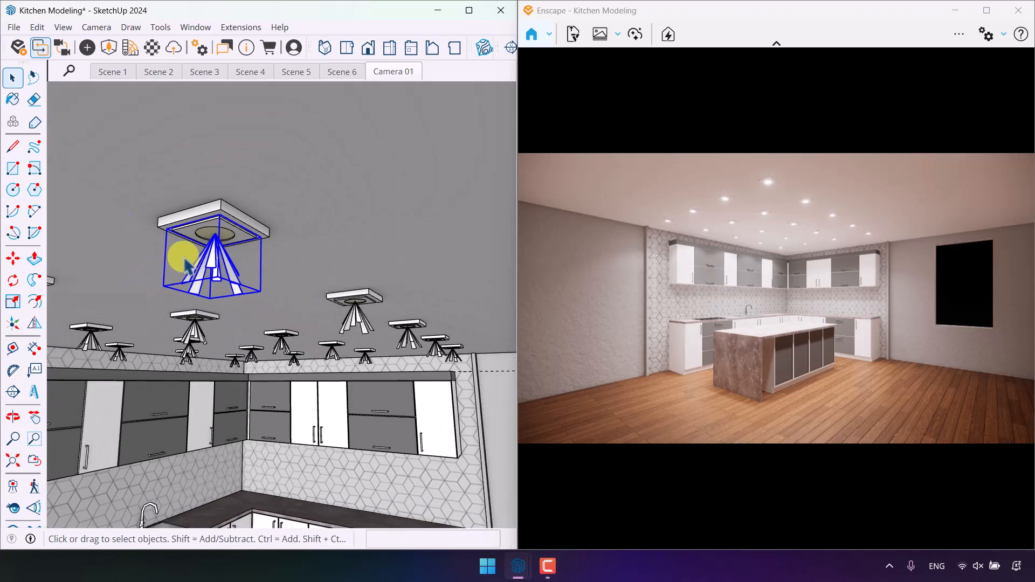
pyautogui.moveTo(238, 294)
pyautogui.mouseDown(button='middle')
pyautogui.moveTo(243, 280)
pyautogui.moveTo(184, 240)
pyautogui.mouseUp(button='middle')
pyautogui.scroll(-2, 182, 247)
pyautogui.click(183, 247)
# Step: Place an Enscape spotlight pointing down at the edge of the wall column beside the upper cabinets
pyautogui.keyDown('shift'); pyautogui.moveTo(367, 340); pyautogui.dragTo(212, 289, button='middle'); pyautogui.keyUp('shift')
pyautogui.scroll(3, 212, 286)
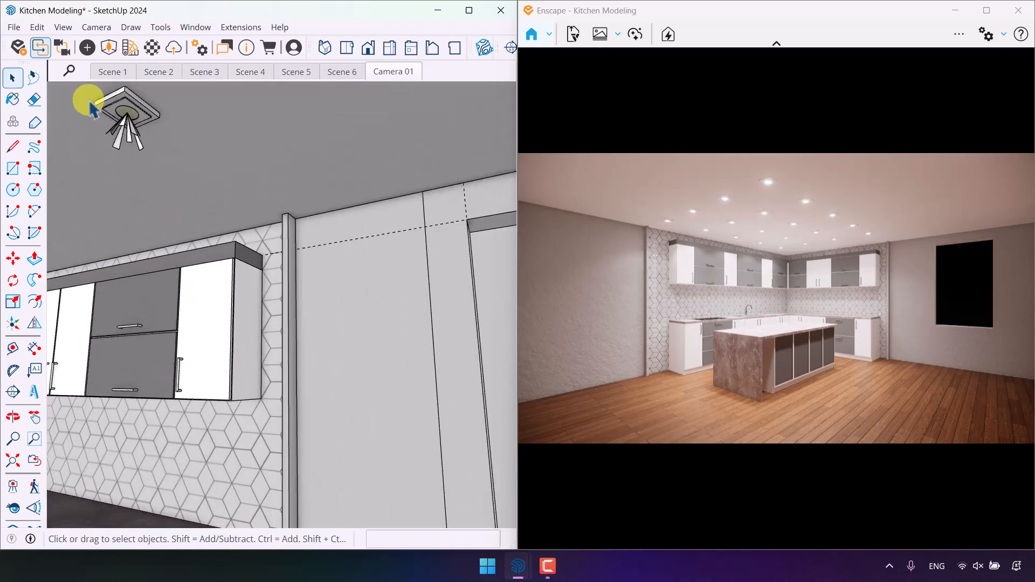
pyautogui.click(88, 48)
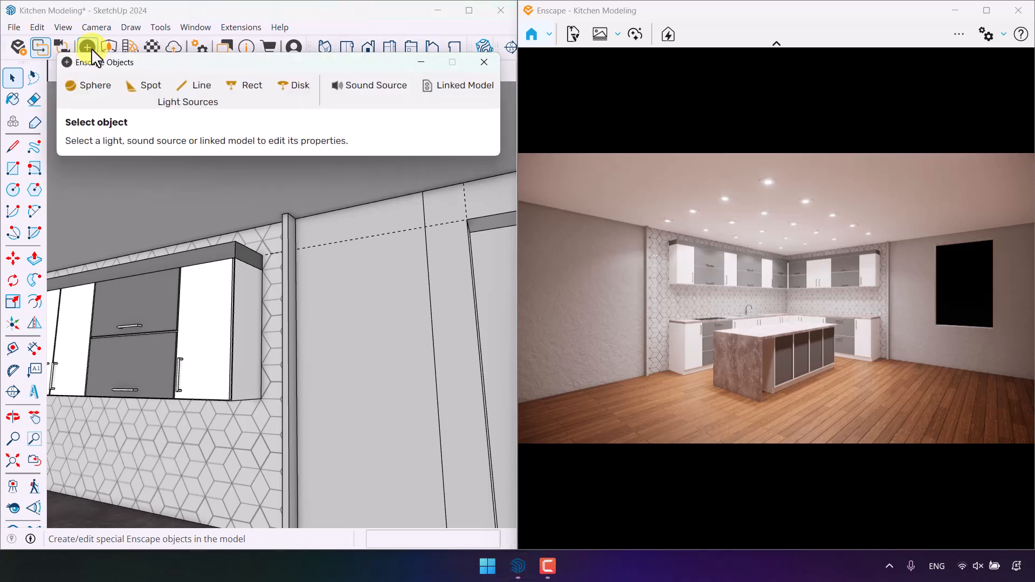
pyautogui.click(131, 86)
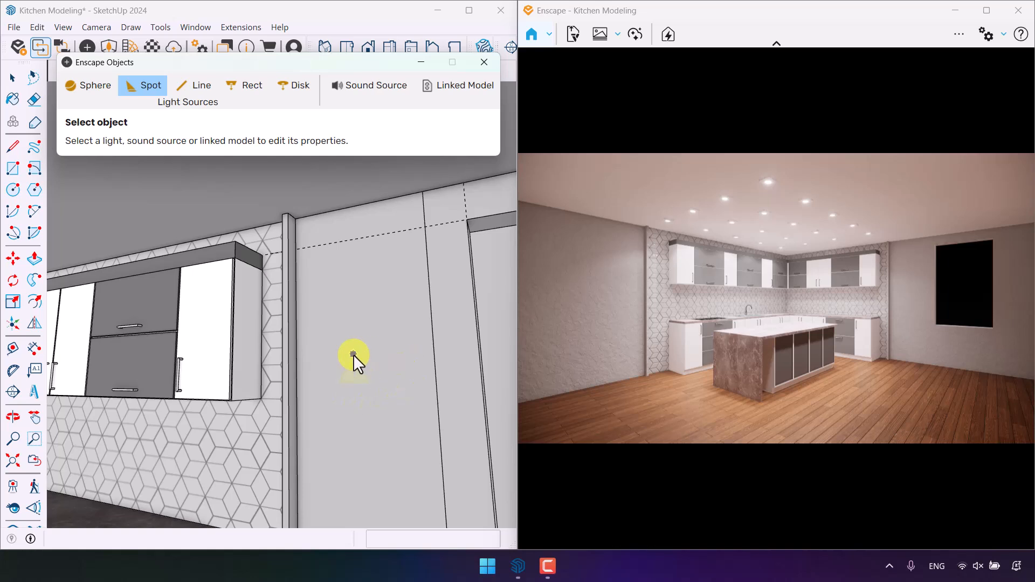
pyautogui.click(298, 352)
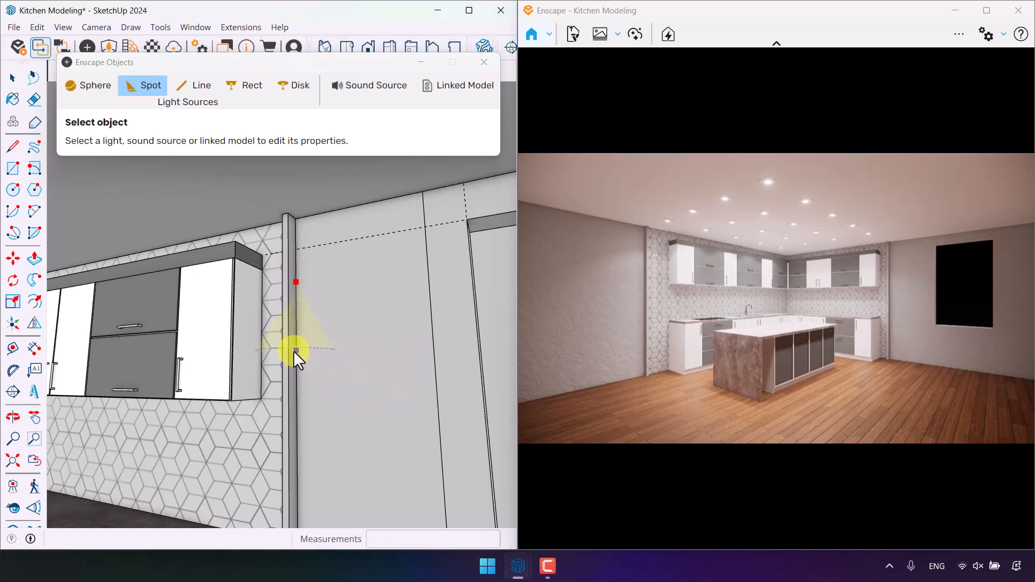
pyautogui.click(293, 323)
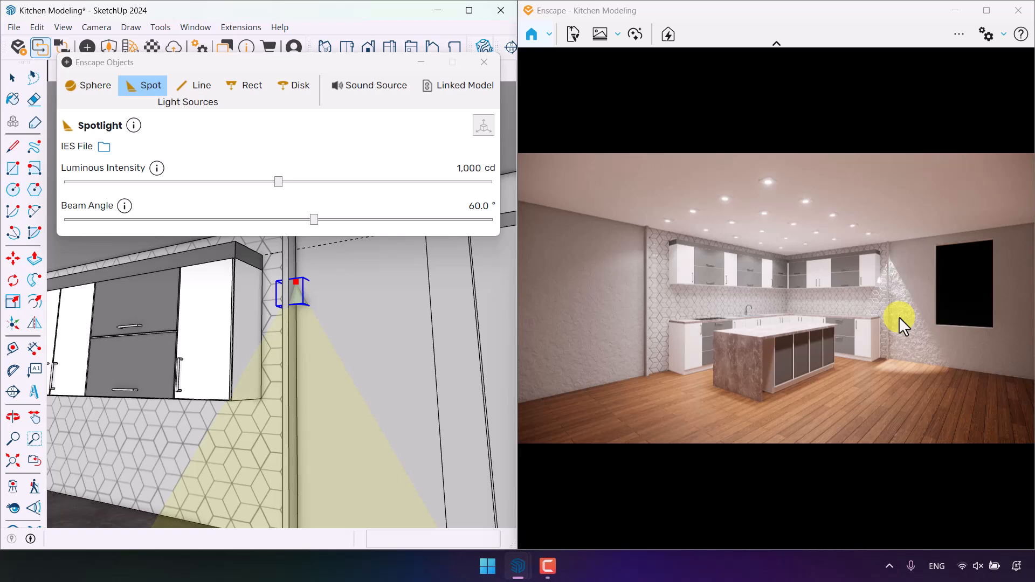
# Step: Load the 6.ies profile into the spotlight and set its luminous intensity to 40 cd
pyautogui.click(104, 148)
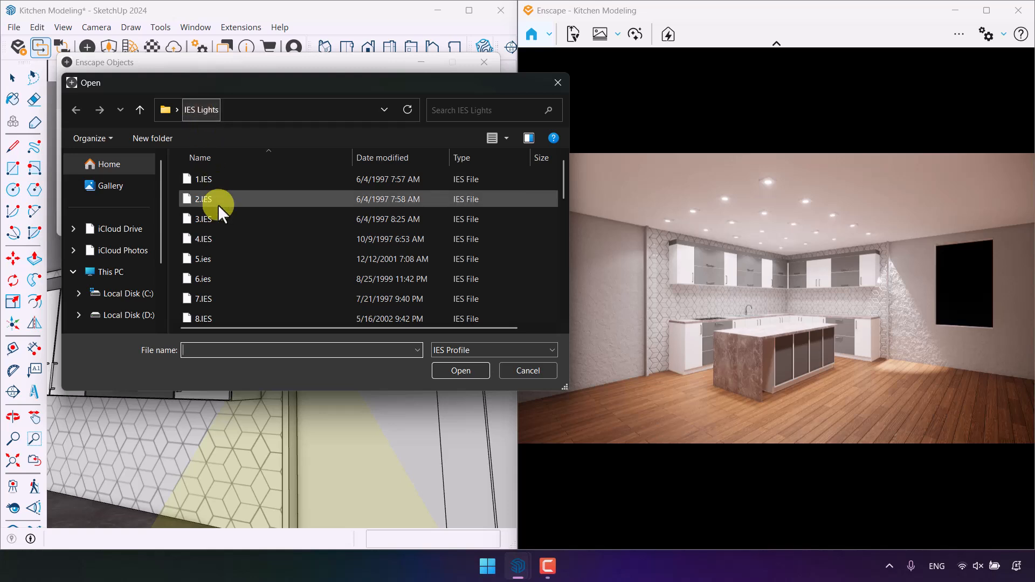
pyautogui.scroll(-7, 235, 223)
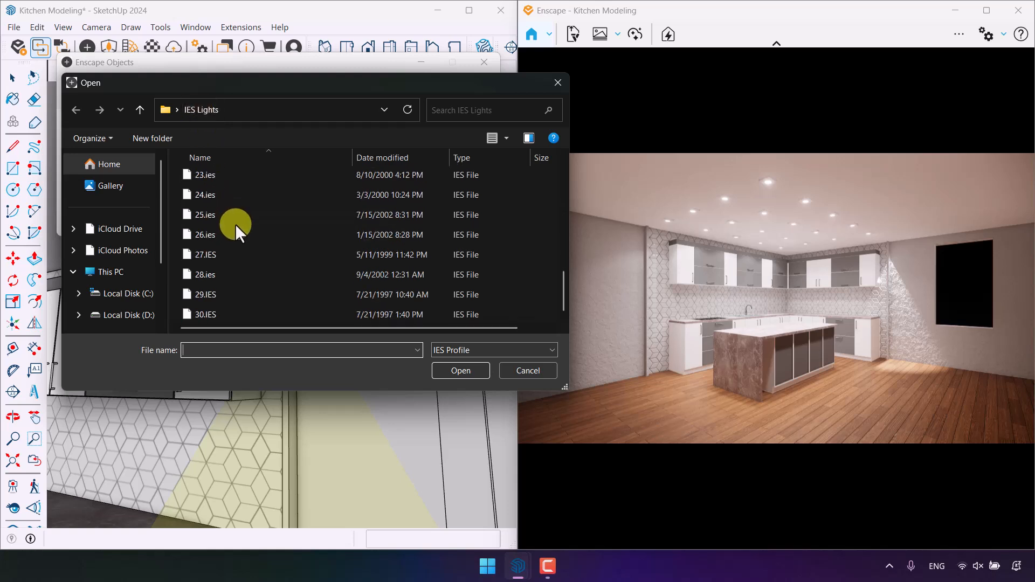
pyautogui.scroll(7, 235, 224)
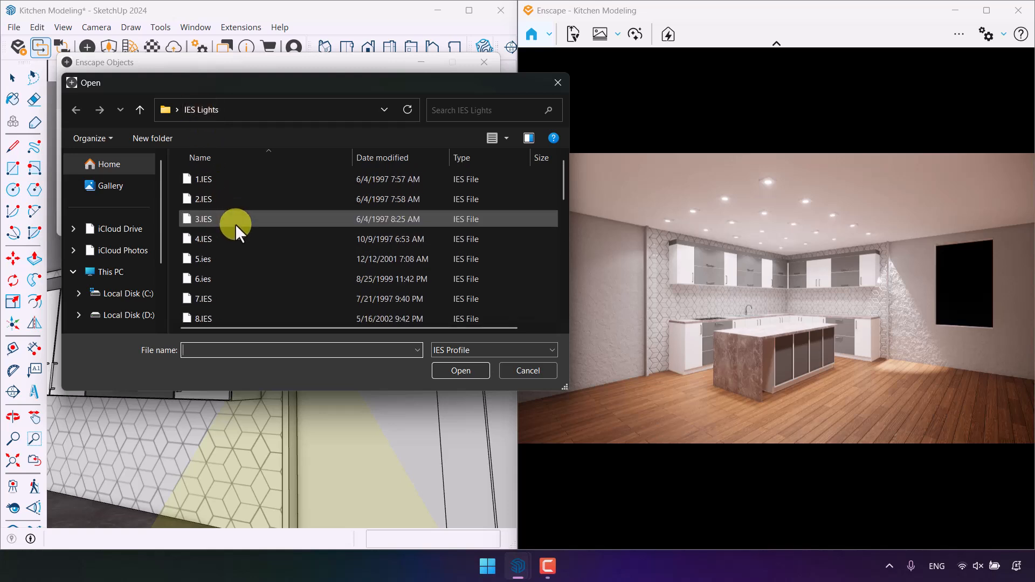
pyautogui.click(221, 279)
pyautogui.click(469, 372)
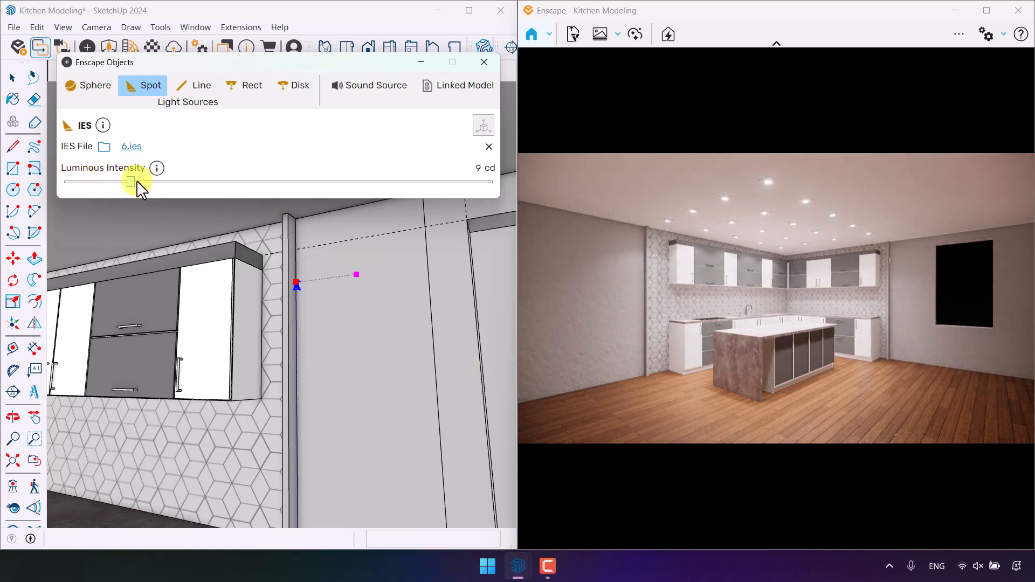
pyautogui.moveTo(137, 180); pyautogui.dragTo(177, 183)
# Step: Move the IES light 10 cm out from the column, then about 30 cm along the plain wall
pyautogui.click(13, 258)
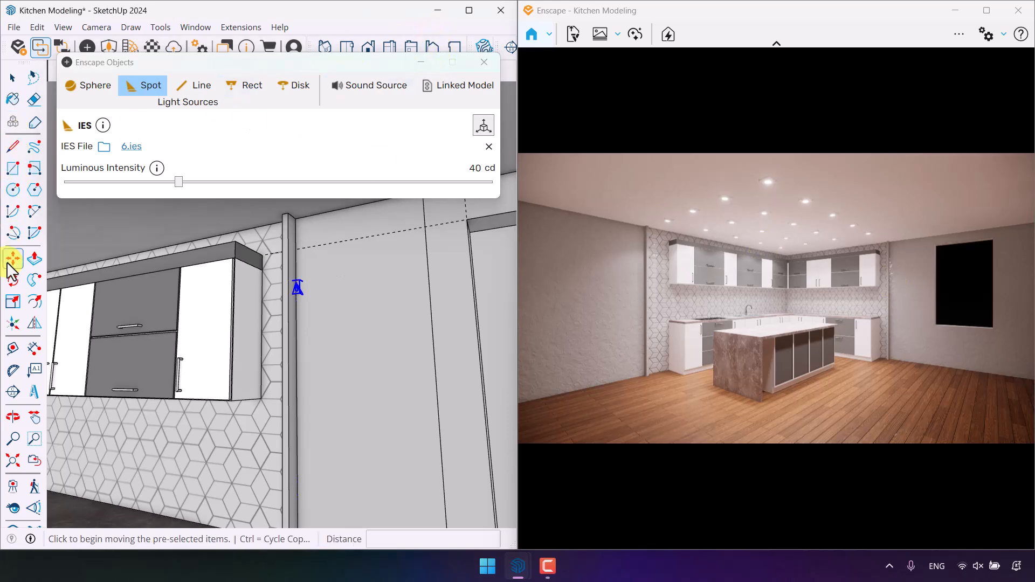
pyautogui.scroll(3, 297, 280)
pyautogui.click(270, 289)
pyautogui.scroll(-3, 254, 282)
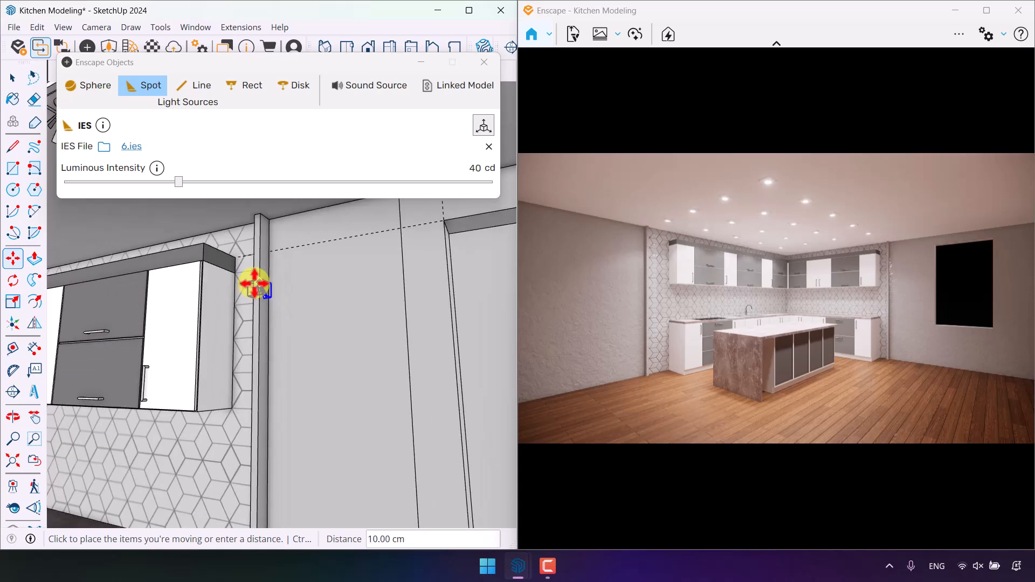
pyautogui.click(255, 284)
pyautogui.click(282, 304)
pyautogui.click(332, 298)
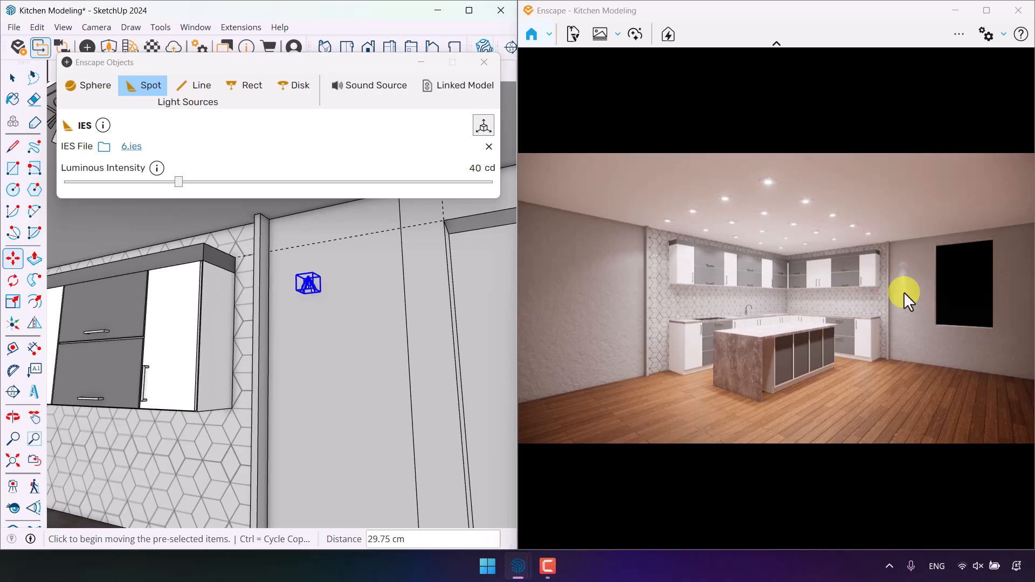
# Step: Delete the IES light from the plain wall and restore the Camera 01 view
pyautogui.moveTo(904, 292)
pyautogui.mouseDown()
pyautogui.moveTo(811, 296)
pyautogui.moveTo(913, 272)
pyautogui.moveTo(827, 259)
pyautogui.moveTo(776, 289)
pyautogui.moveTo(772, 232)
pyautogui.moveTo(779, 352)
pyautogui.moveTo(796, 293)
pyautogui.mouseUp()
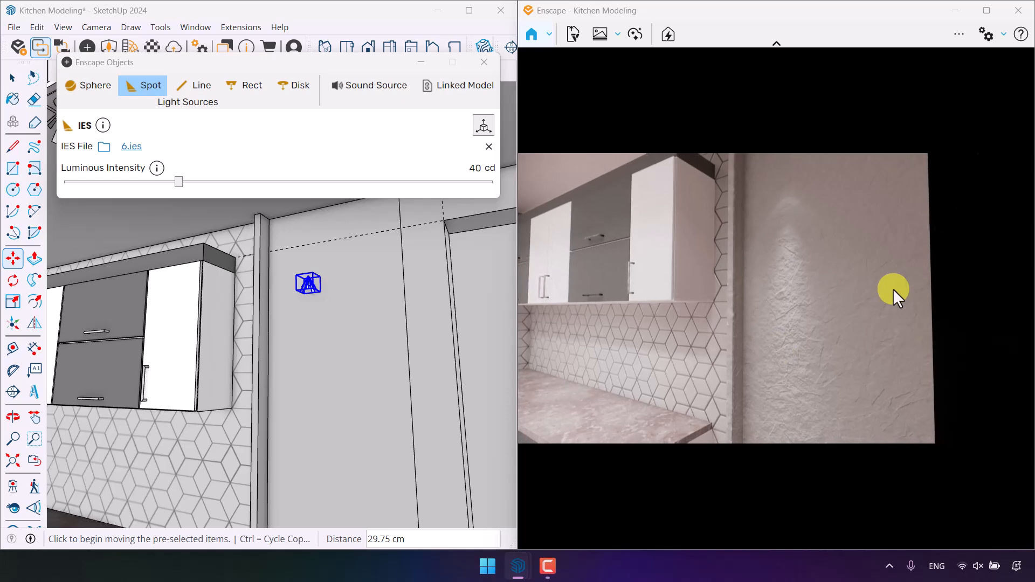
pyautogui.click(484, 63)
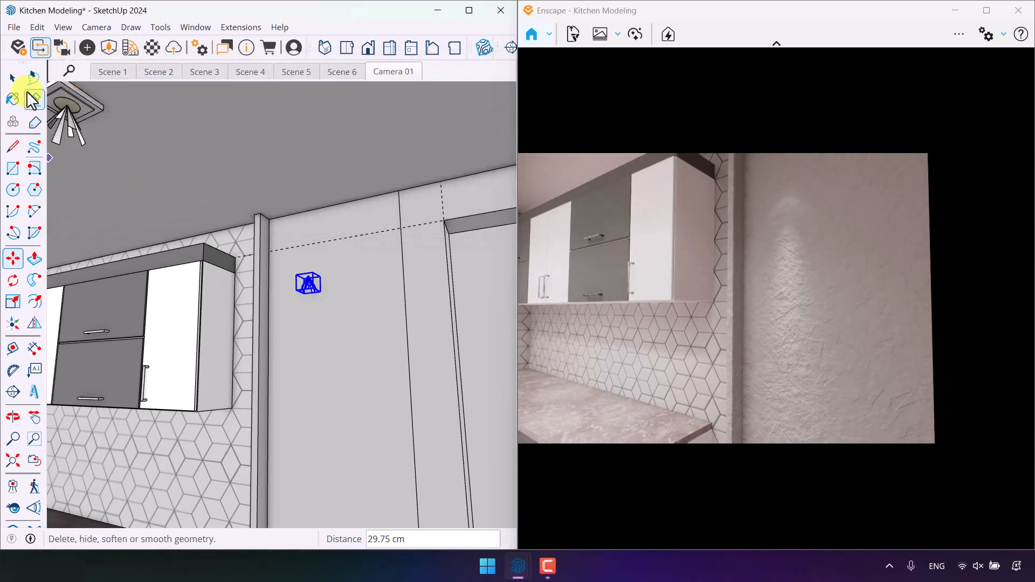
pyautogui.click(13, 79)
pyautogui.click(314, 281)
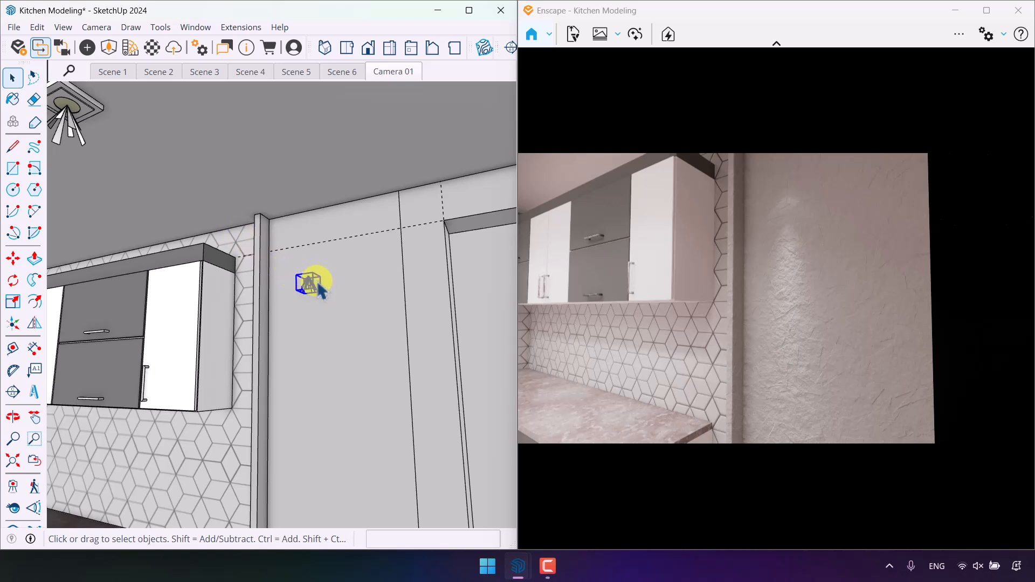
pyautogui.click(401, 69)
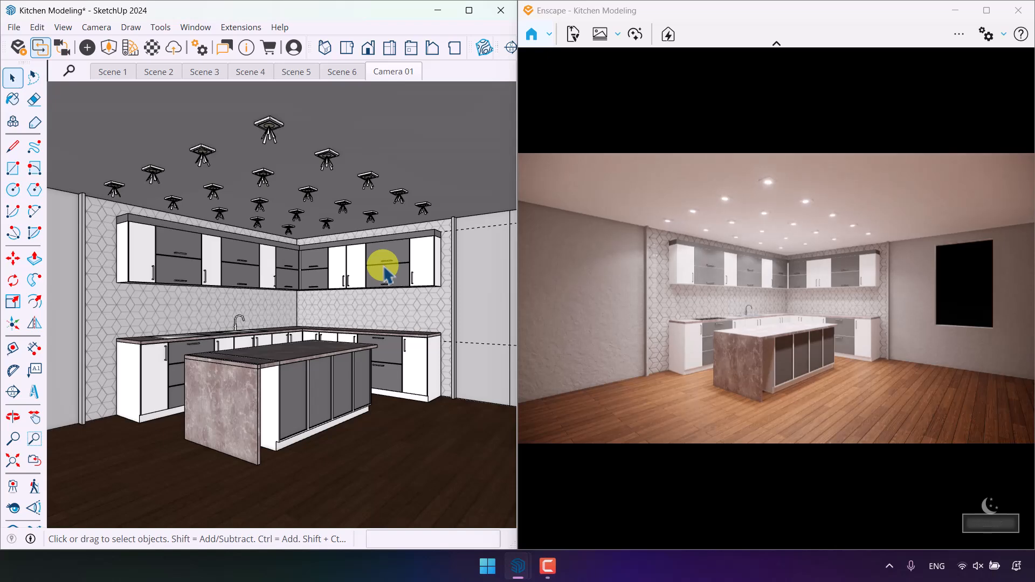
# Step: Set the rendering camera's horizontal field of view to 50° in the Enscape visual settings, then close them
pyautogui.click(992, 35)
pyautogui.click(943, 63)
pyautogui.moveTo(776, 32); pyautogui.dragTo(240, 44)
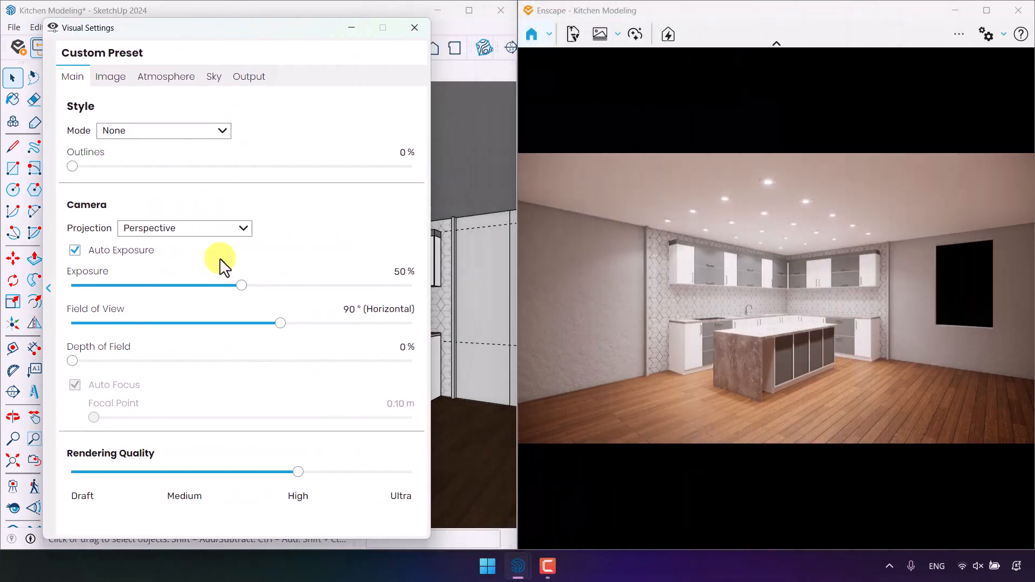
pyautogui.click(281, 323)
pyautogui.moveTo(281, 323); pyautogui.dragTo(172, 324)
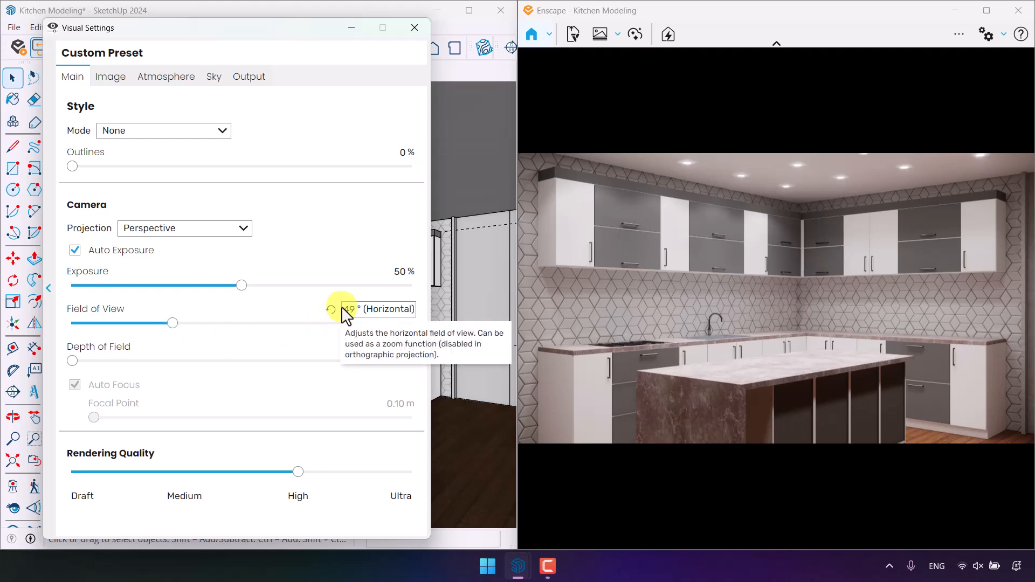
pyautogui.click(371, 308)
pyautogui.write('50')
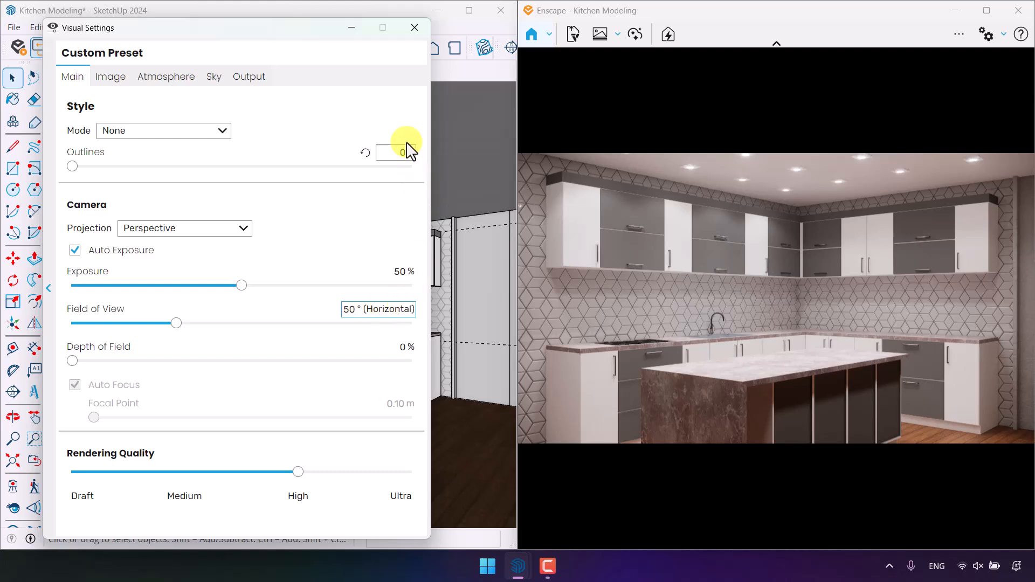
pyautogui.click(412, 28)
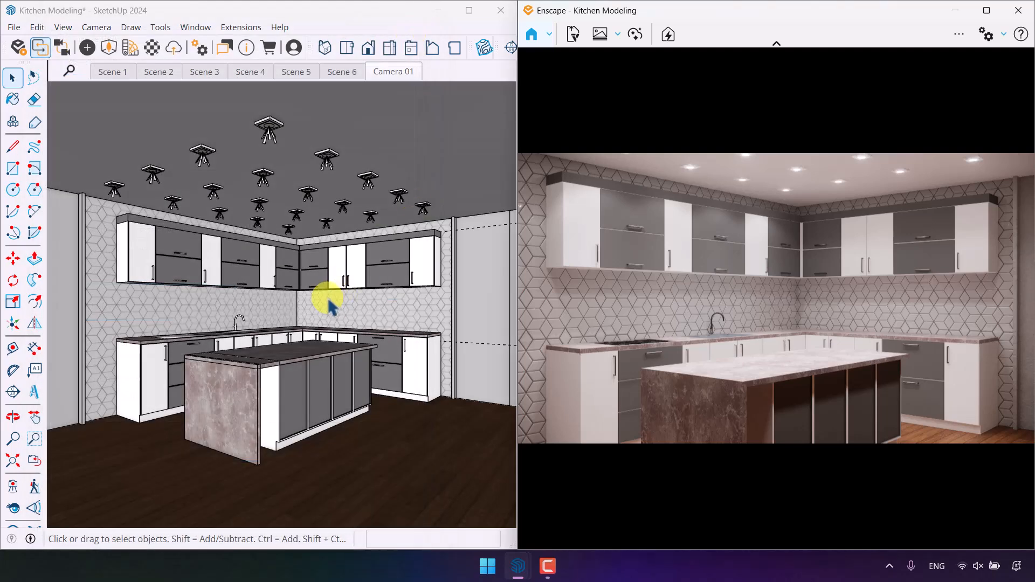
# Step: Review the project's full material list in the Enscape Material Editor, including the ThomThom entries, then close the editor
pyautogui.click(8, 101)
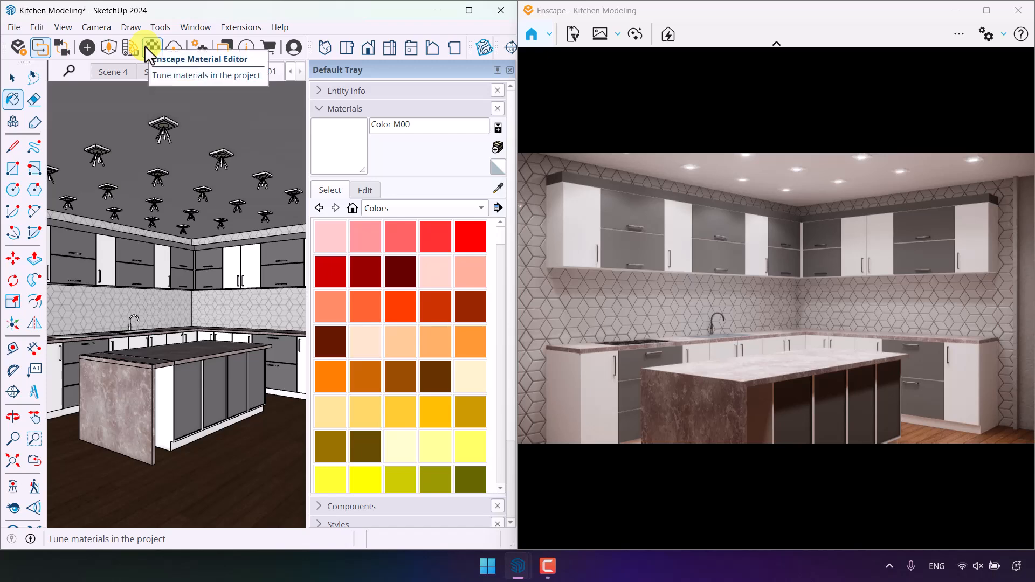
pyautogui.click(144, 45)
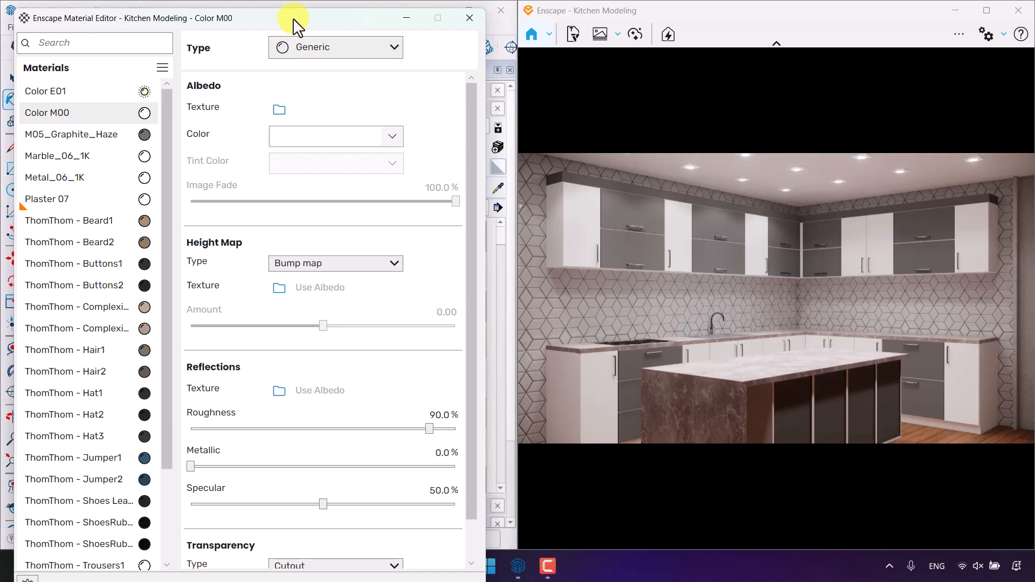
pyautogui.scroll(-2, 65, 410)
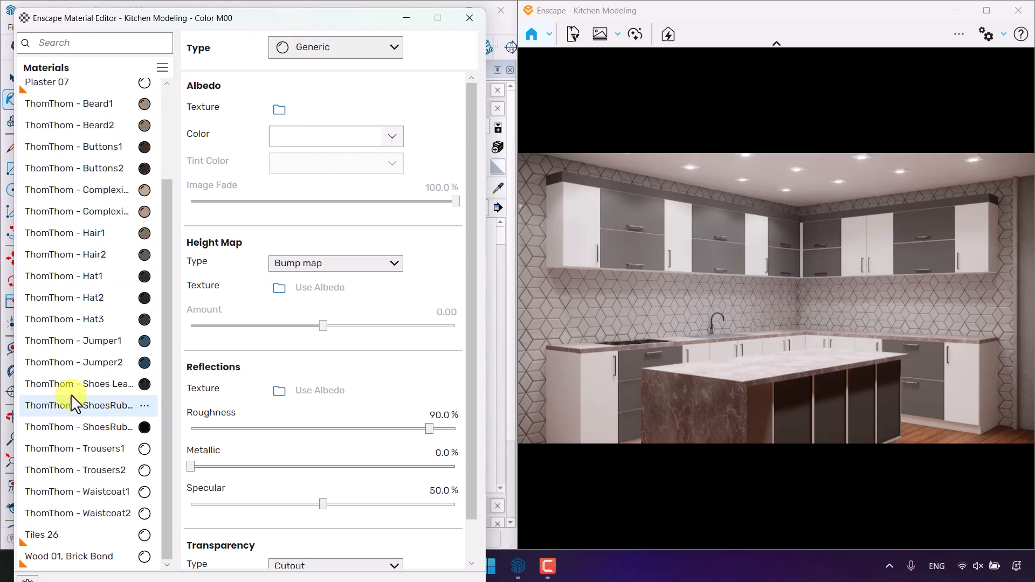
pyautogui.click(469, 18)
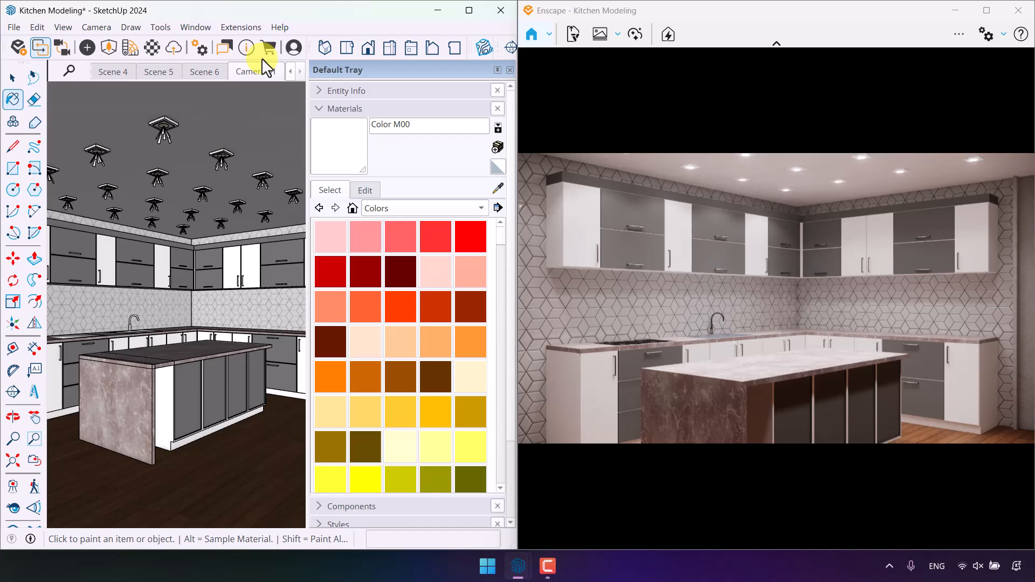
# Step: Purge the unused items and fix problems from the Model Info statistics, then close Model Info
pyautogui.click(196, 27)
pyautogui.click(215, 96)
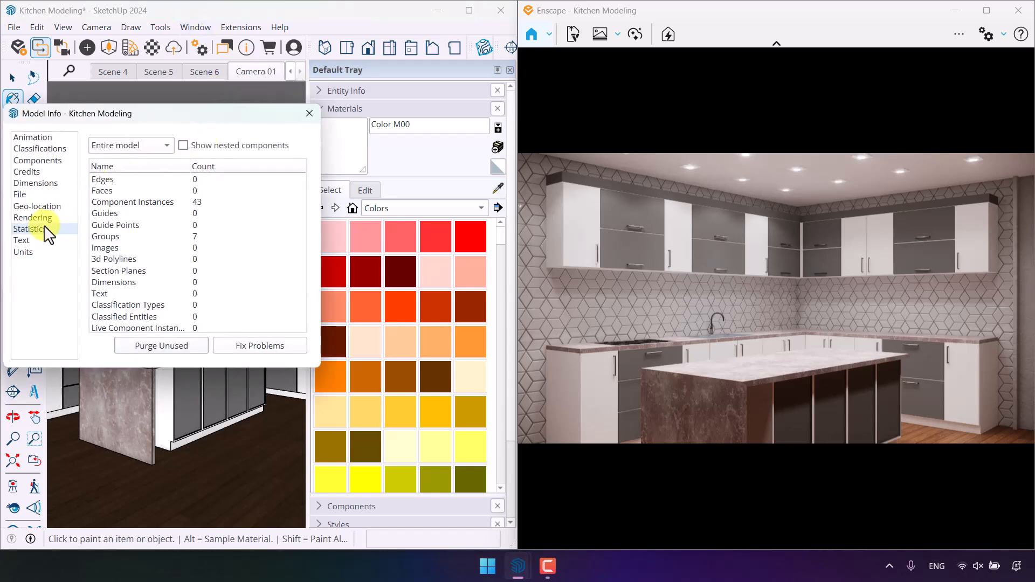
pyautogui.click(287, 346)
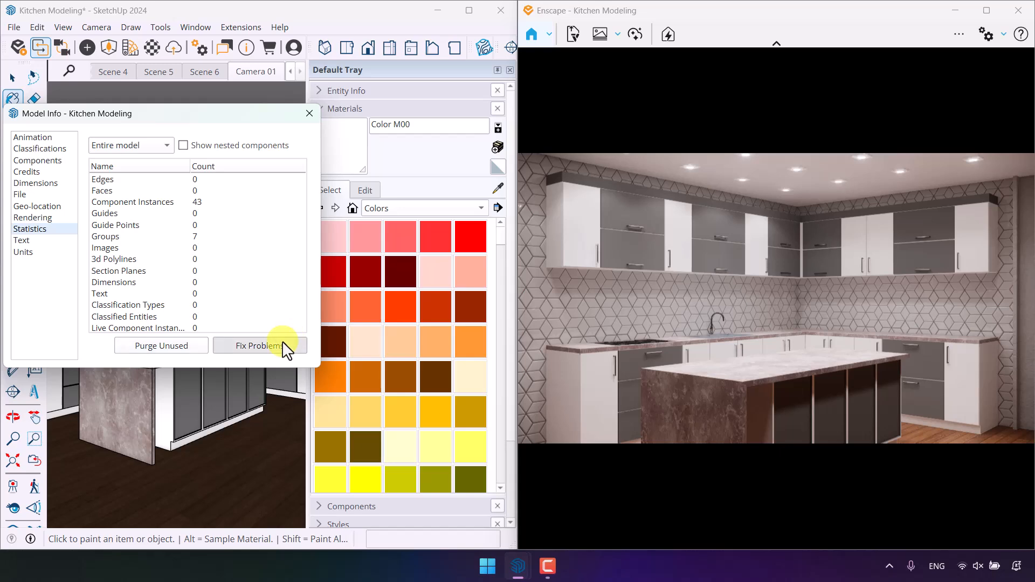
pyautogui.click(672, 439)
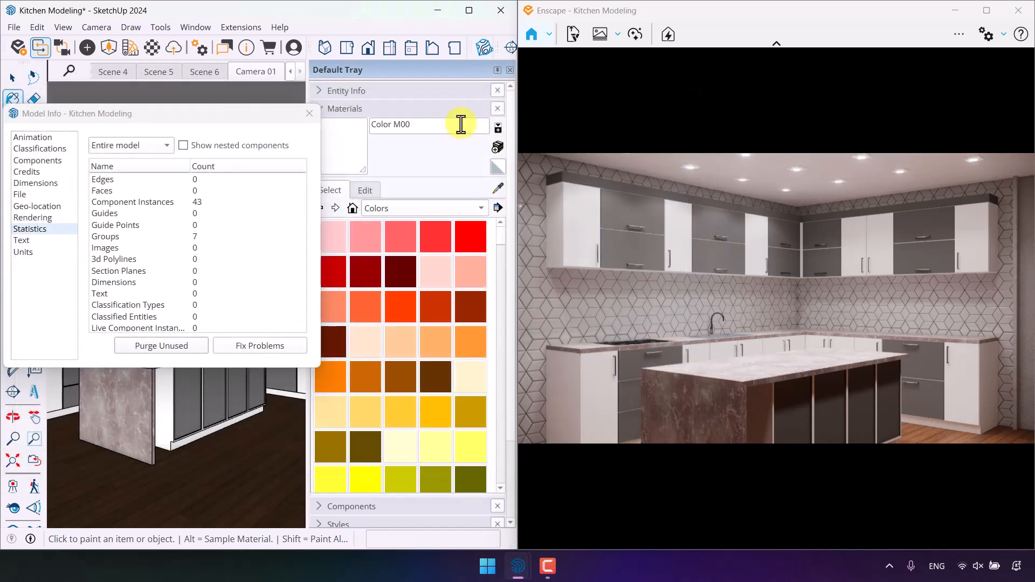
pyautogui.click(309, 112)
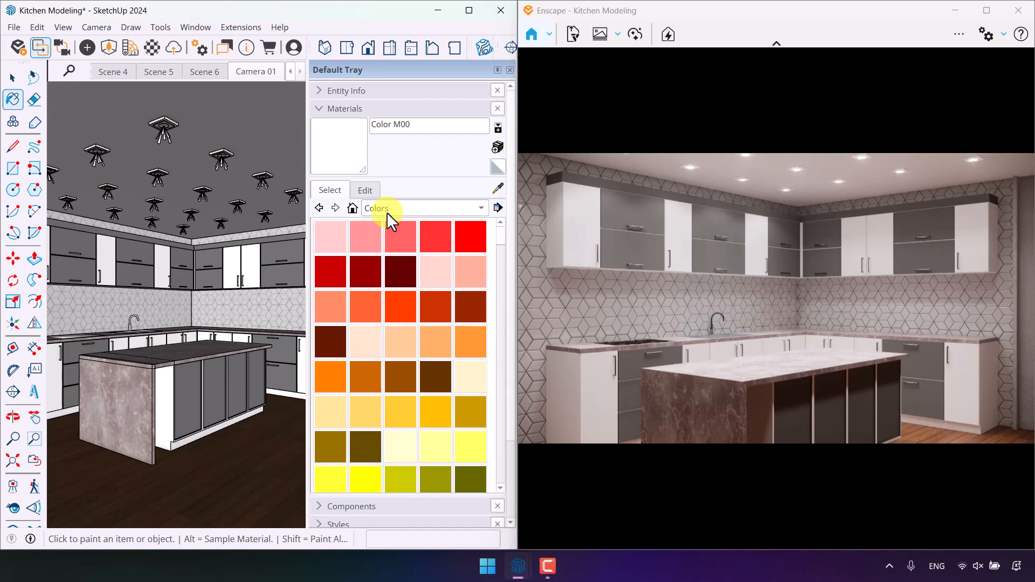
# Step: Open the Enscape Material Editor beside the model and sample the material of the white upper cabinet door
pyautogui.click(154, 49)
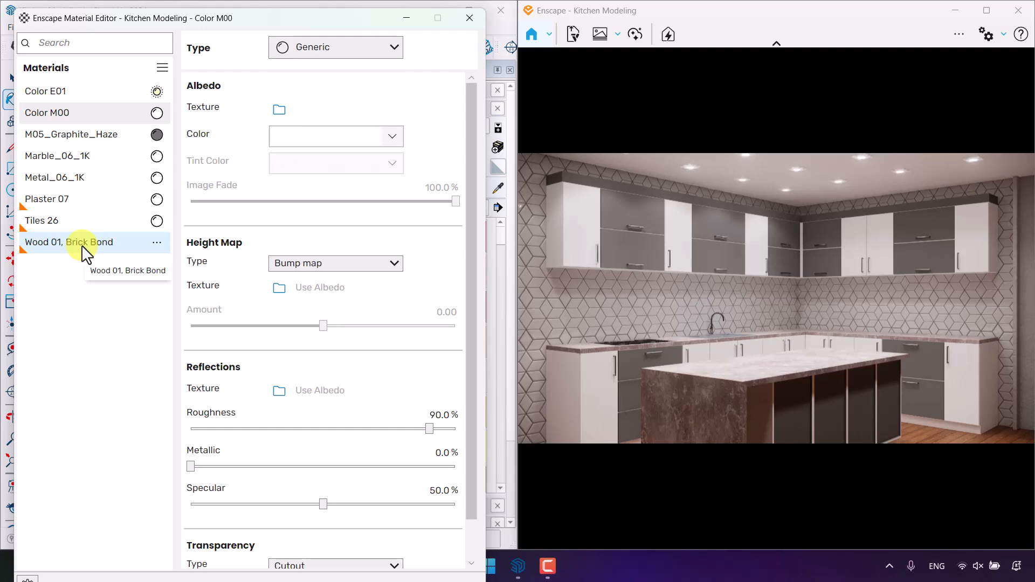
pyautogui.moveTo(220, 22)
pyautogui.mouseDown()
pyautogui.moveTo(237, 325)
pyautogui.moveTo(176, 336)
pyautogui.mouseUp()
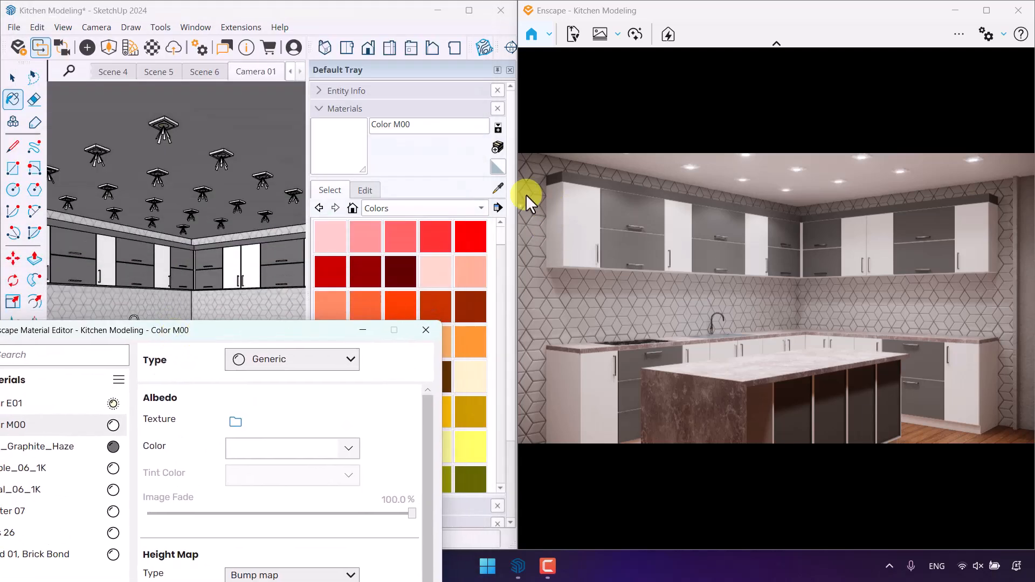
pyautogui.click(497, 188)
pyautogui.scroll(5, 242, 269)
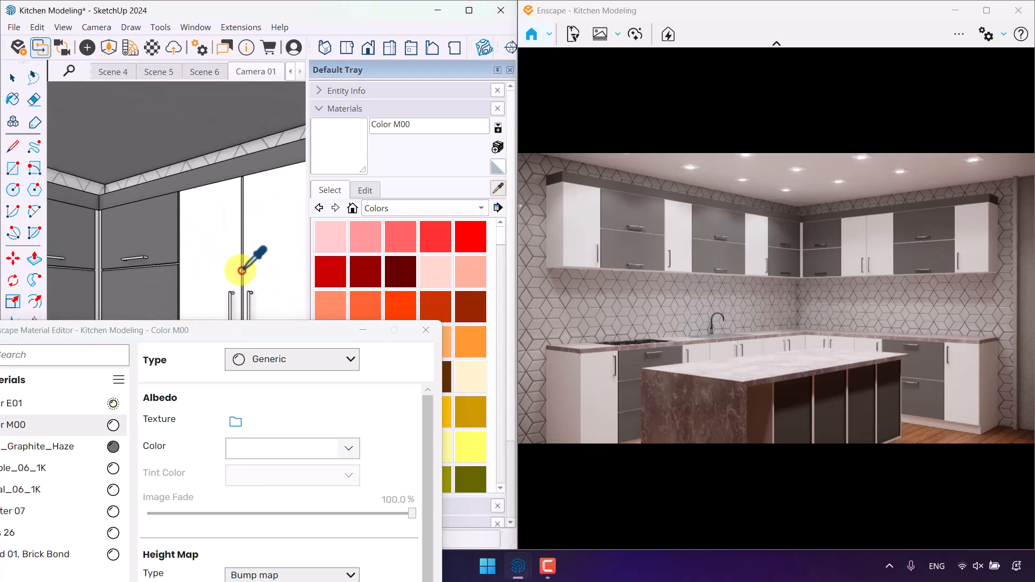
pyautogui.scroll(3, 242, 270)
pyautogui.click(207, 232)
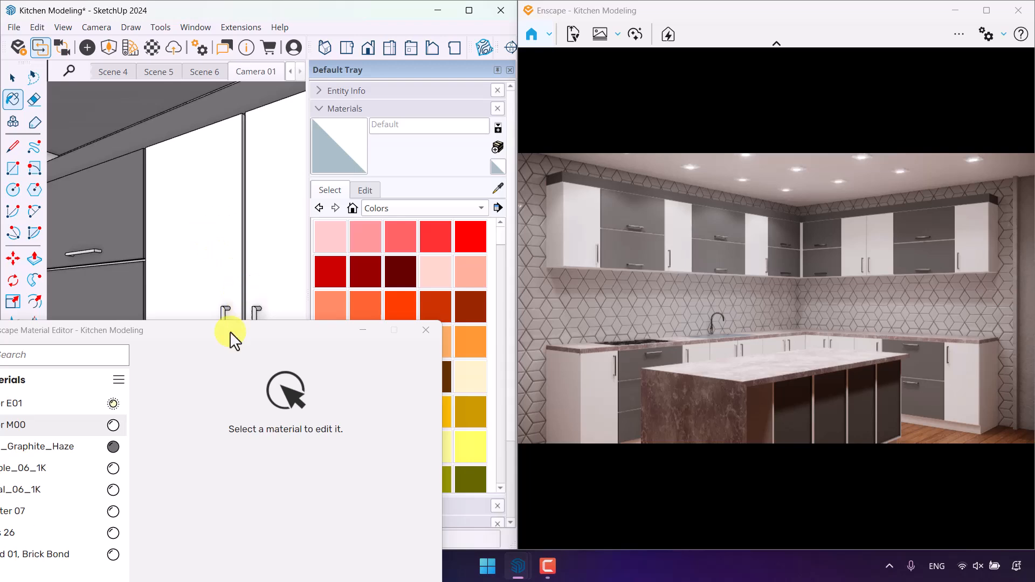
# Step: Sample the grey upper cabinet door's material to load M05_Graphite_Haze in the Enscape Material Editor
pyautogui.moveTo(229, 331); pyautogui.dragTo(309, 351)
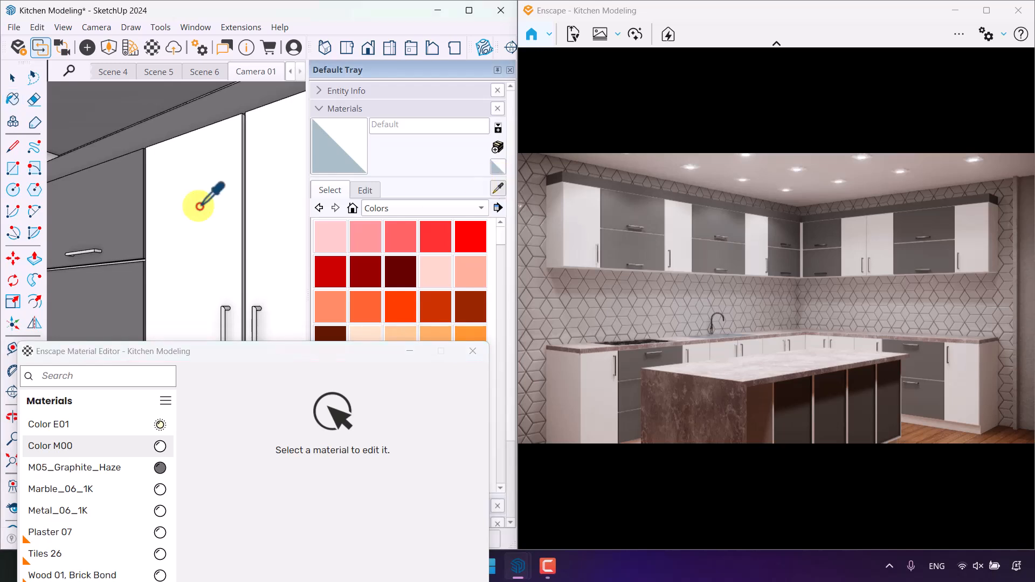
pyautogui.moveTo(203, 201)
pyautogui.mouseDown(button='middle')
pyautogui.moveTo(104, 203)
pyautogui.moveTo(219, 225)
pyautogui.moveTo(201, 220)
pyautogui.mouseUp(button='middle')
pyautogui.scroll(1, 218, 215)
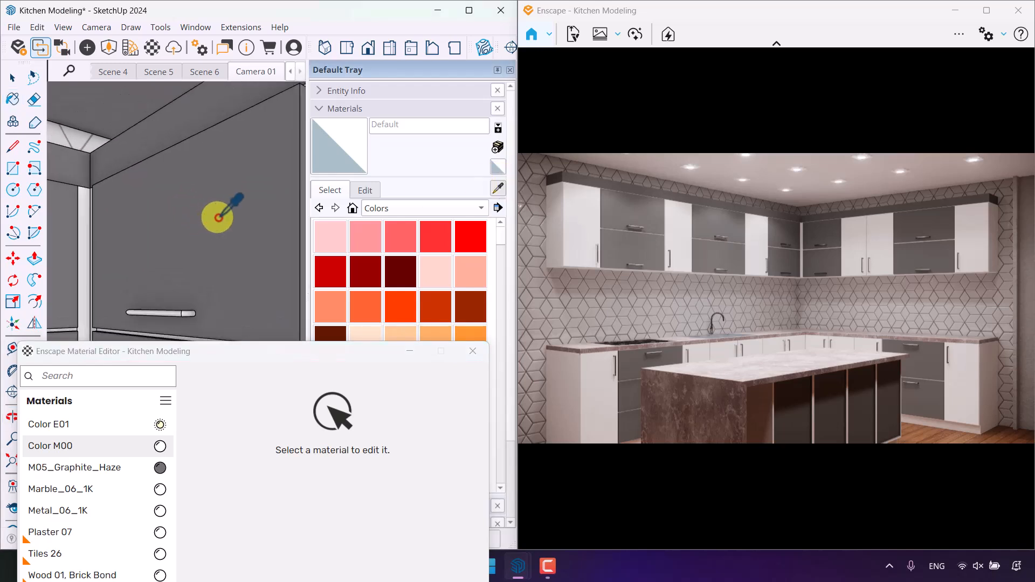
pyautogui.click(219, 214)
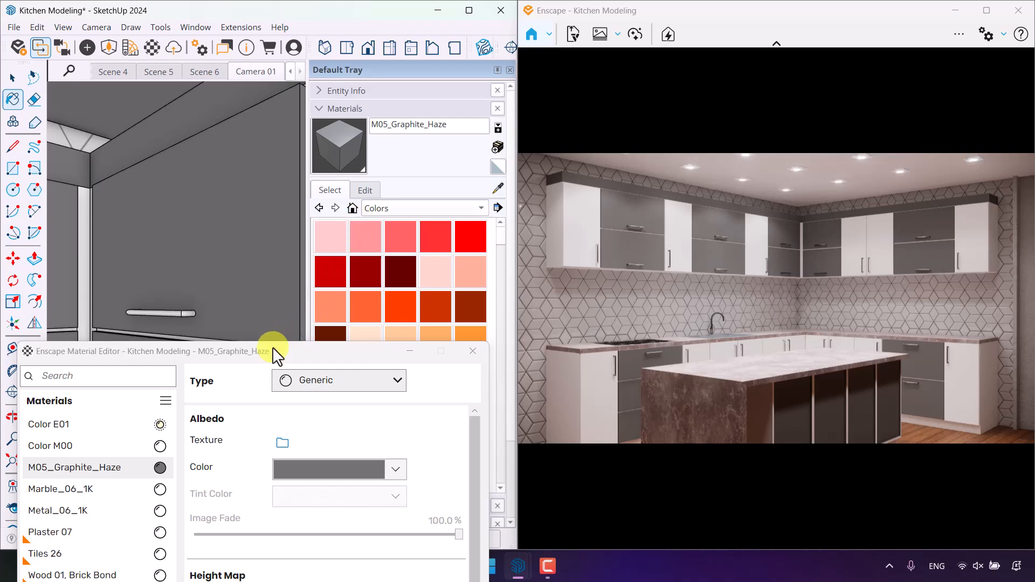
pyautogui.moveTo(273, 350); pyautogui.dragTo(254, 51)
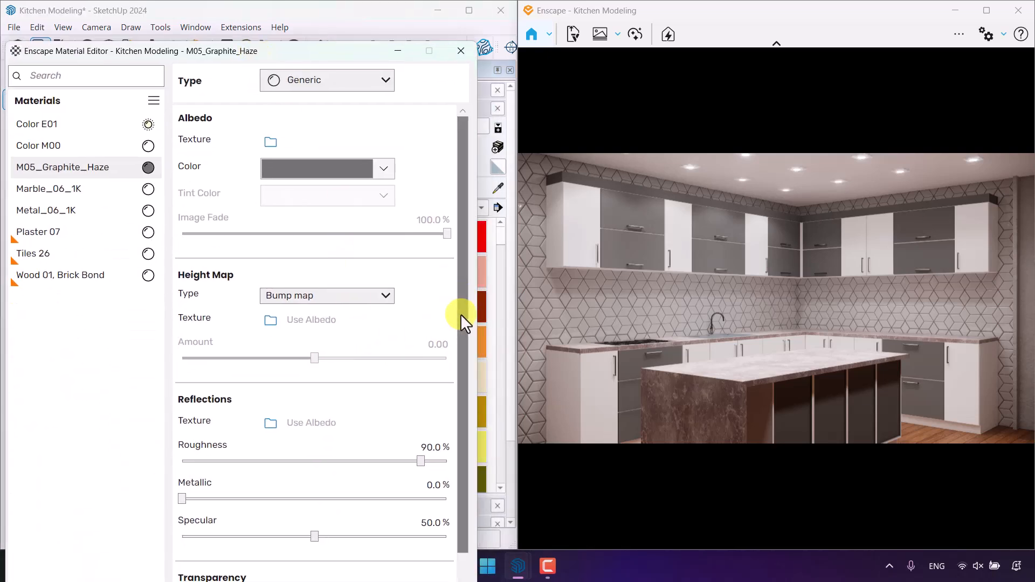
# Step: Try reflection roughness values of 21.2%, 10.9% and 0% on the M05_Graphite_Haze cabinet material
pyautogui.scroll(-1, 460, 314)
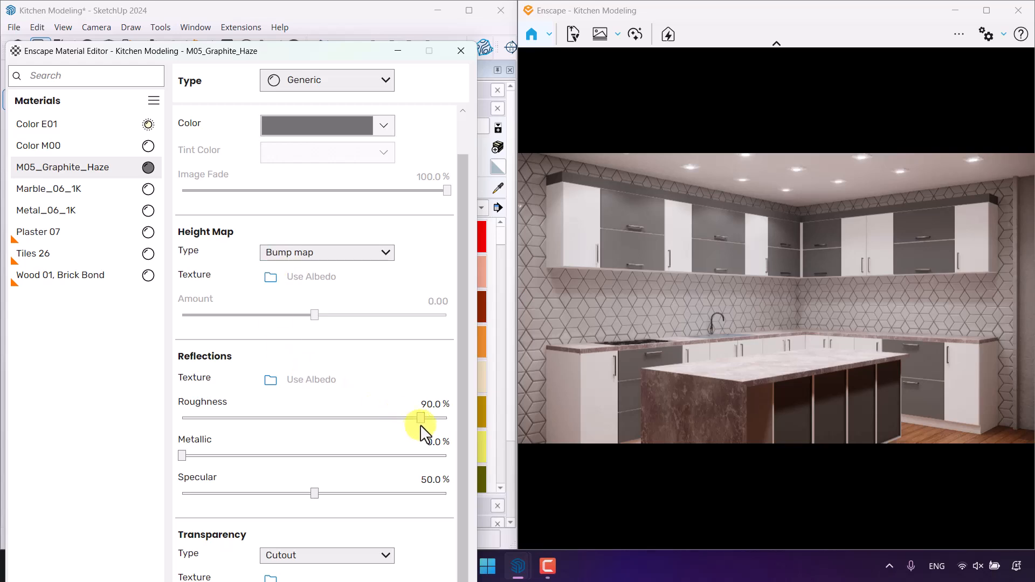
pyautogui.moveTo(421, 424); pyautogui.dragTo(238, 432)
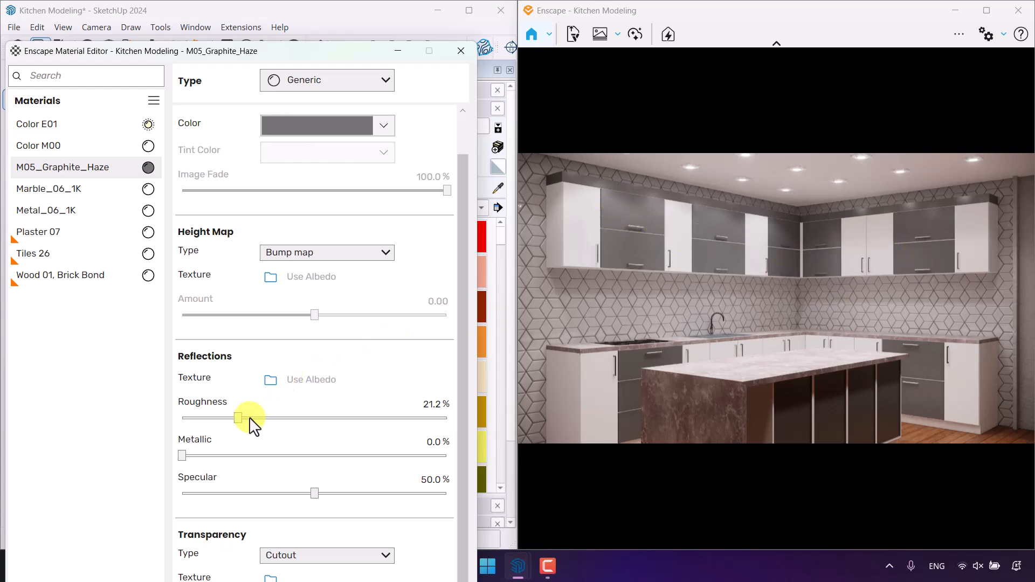
pyautogui.moveTo(238, 419); pyautogui.dragTo(218, 419)
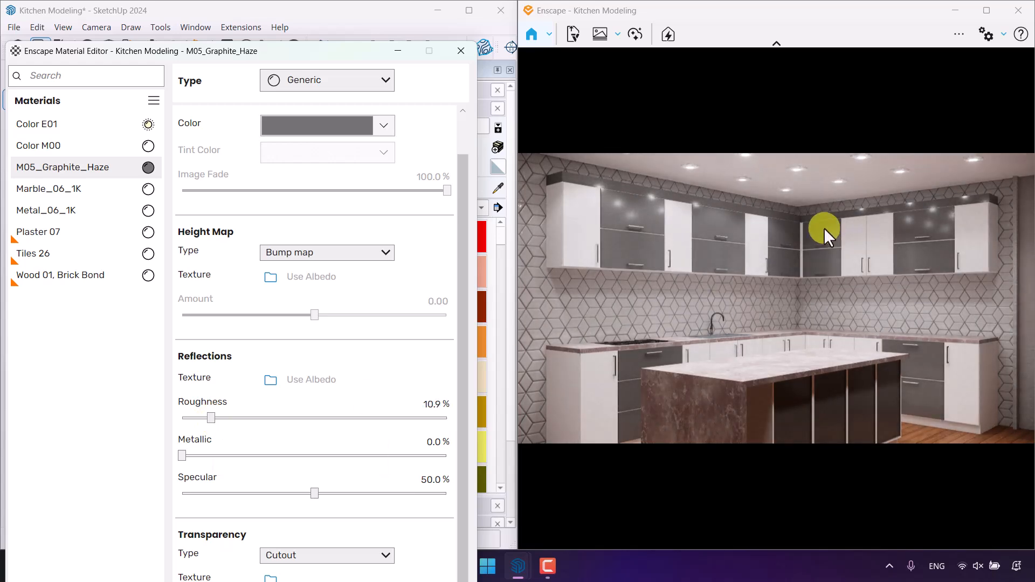
pyautogui.moveTo(212, 418); pyautogui.dragTo(157, 421)
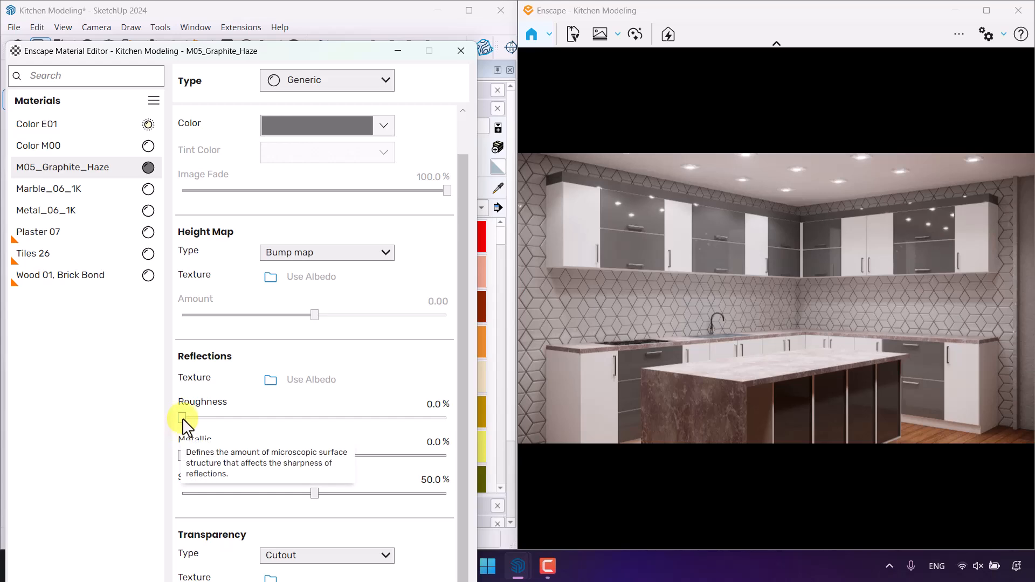
pyautogui.moveTo(184, 420); pyautogui.dragTo(238, 419)
# Step: Set the M05_Graphite_Haze reflections to 16% roughness, 2% metallic and 59% specular
pyautogui.click(430, 404)
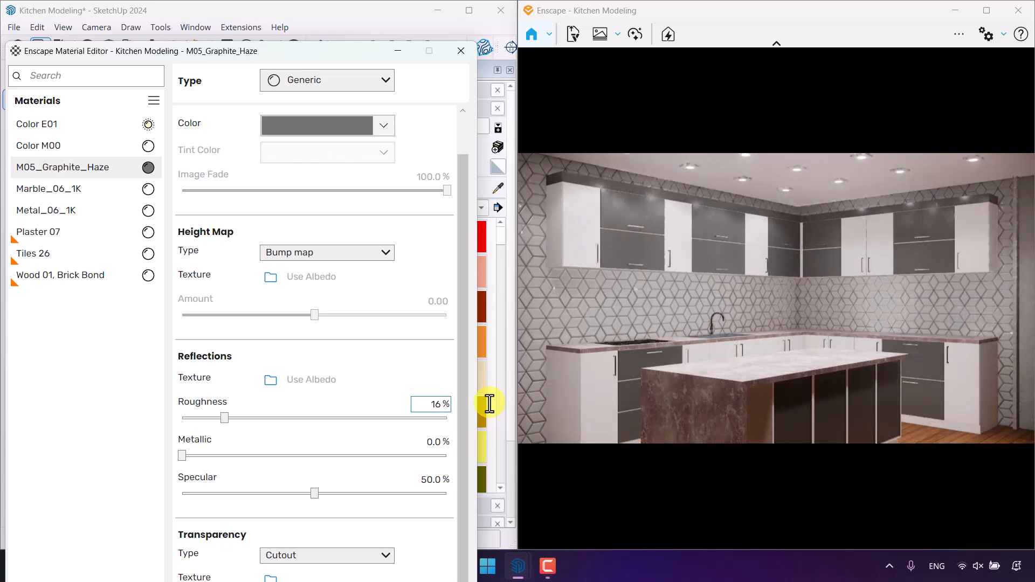
pyautogui.press('Return')
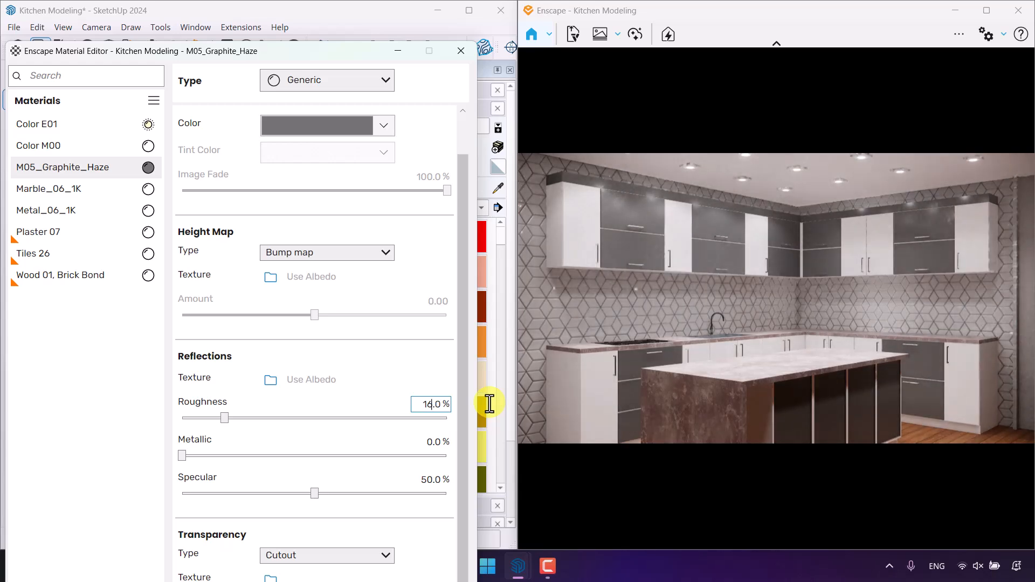
pyautogui.click(426, 442)
pyautogui.press('Return')
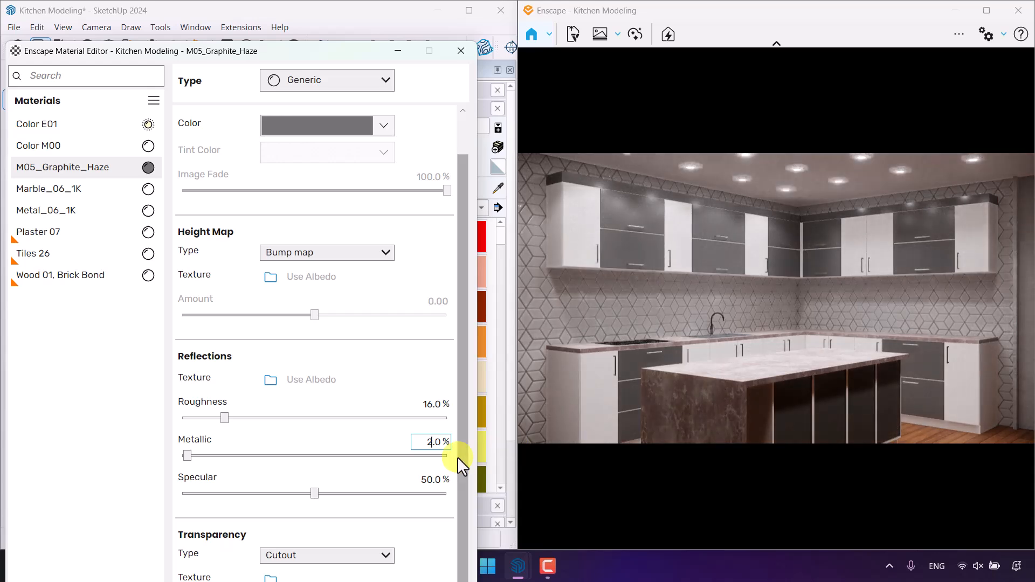
pyautogui.click(429, 480)
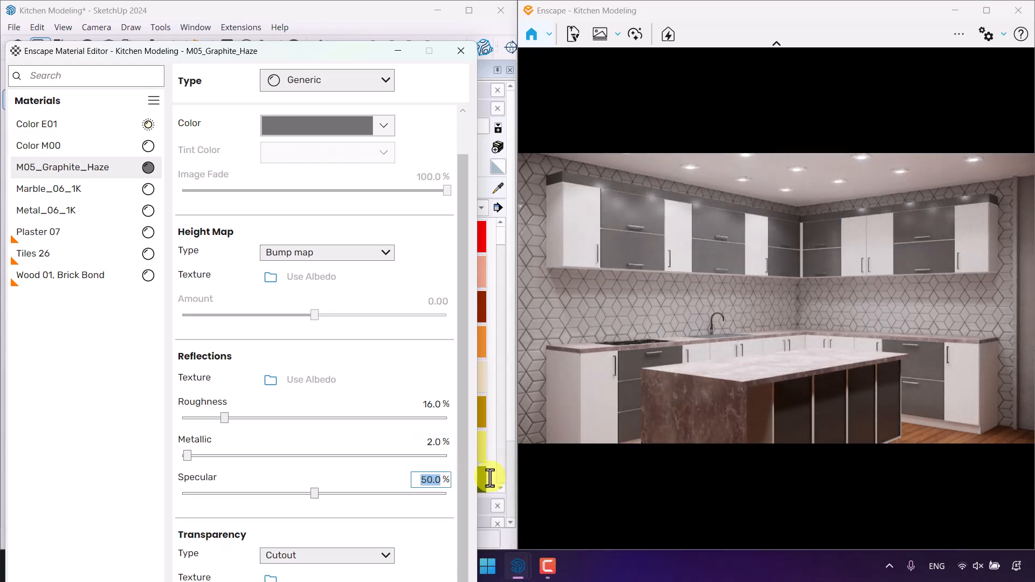
# Step: Darken the M05_Graphite_Haze albedo color to RGB 100, 100, 100
pyautogui.click(384, 126)
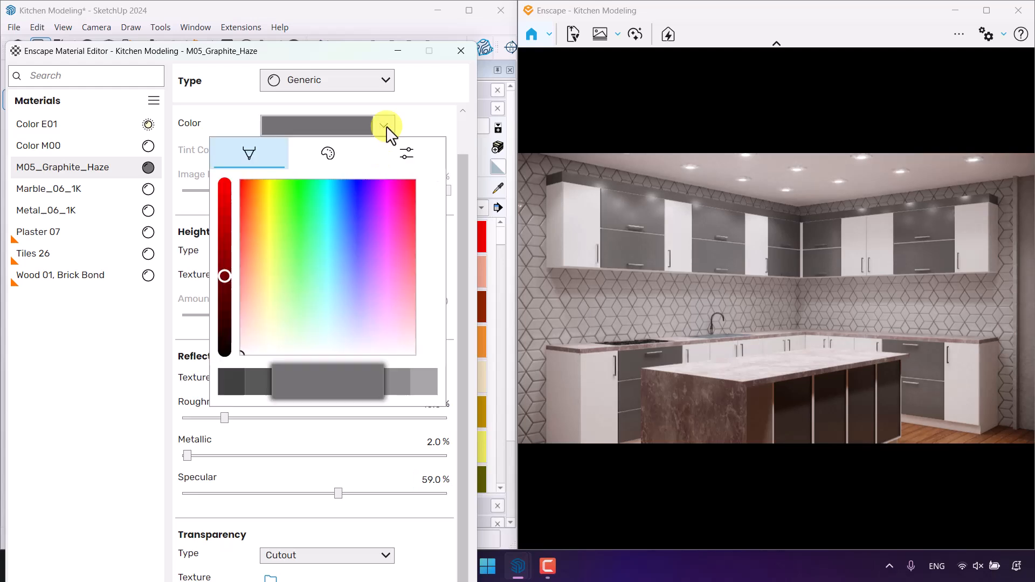
pyautogui.click(415, 152)
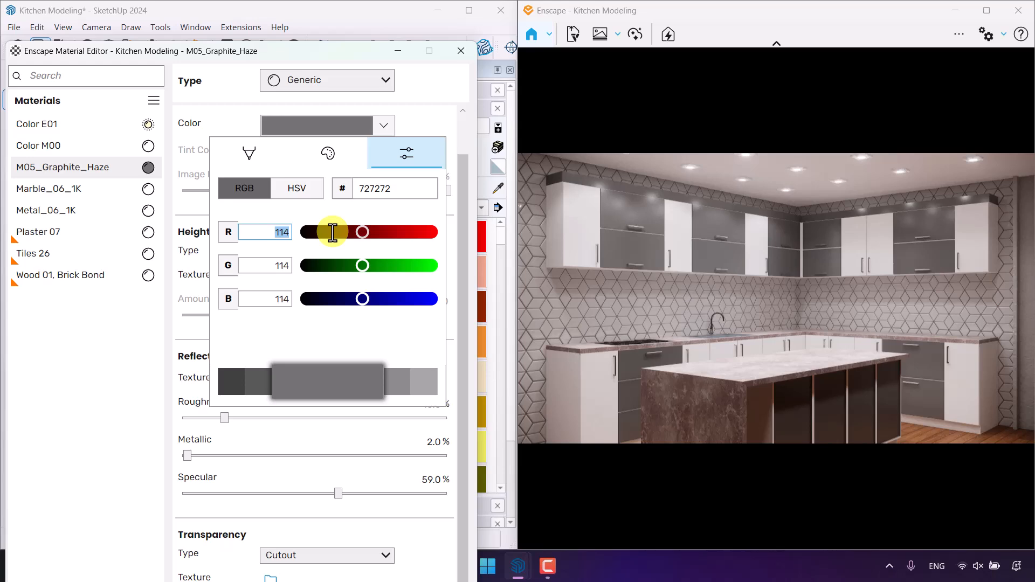
pyautogui.write('100')
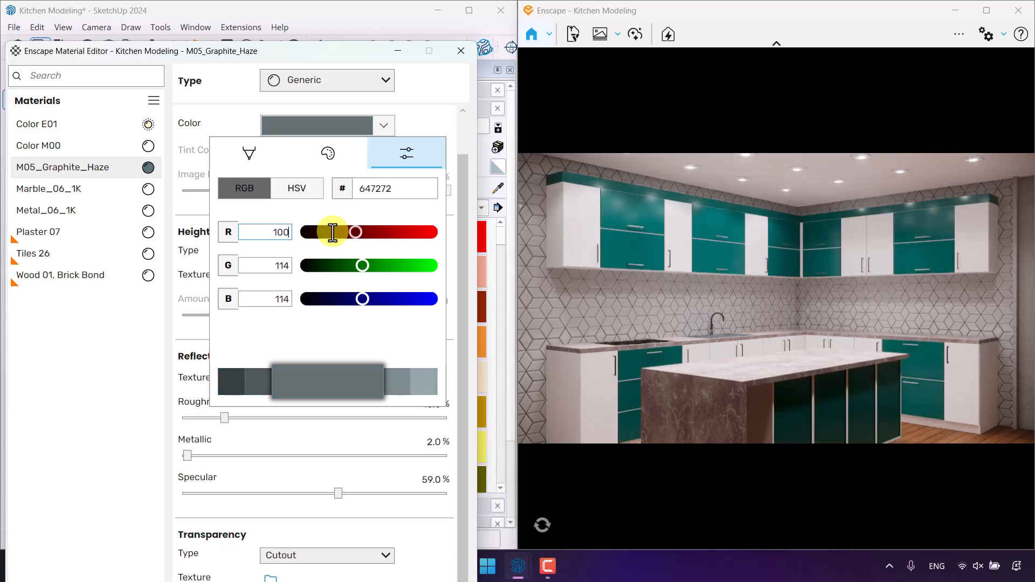
pyautogui.press('Tab')
pyautogui.write('100')
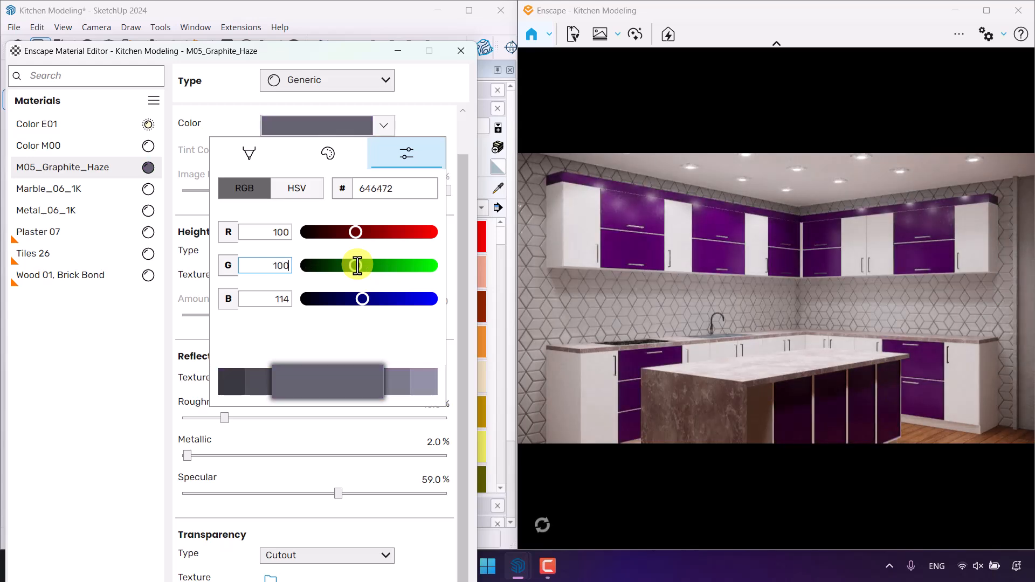
pyautogui.press('Tab')
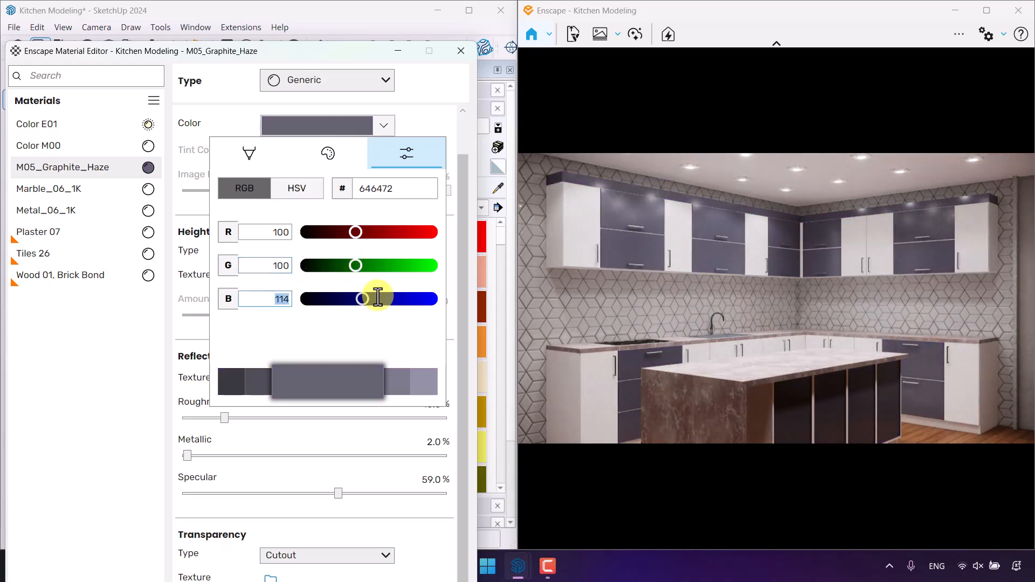
pyautogui.write('100')
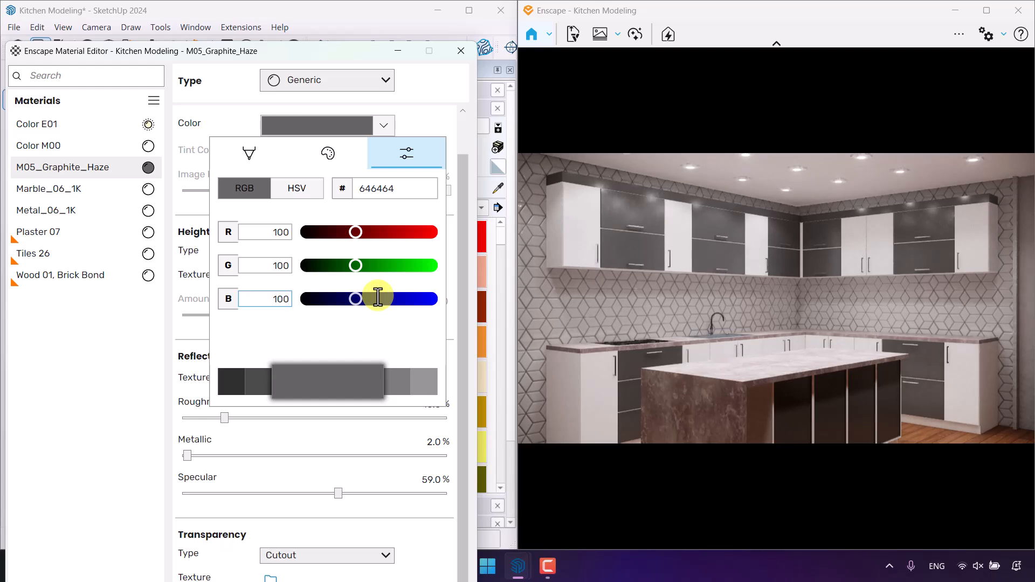
pyautogui.click(433, 115)
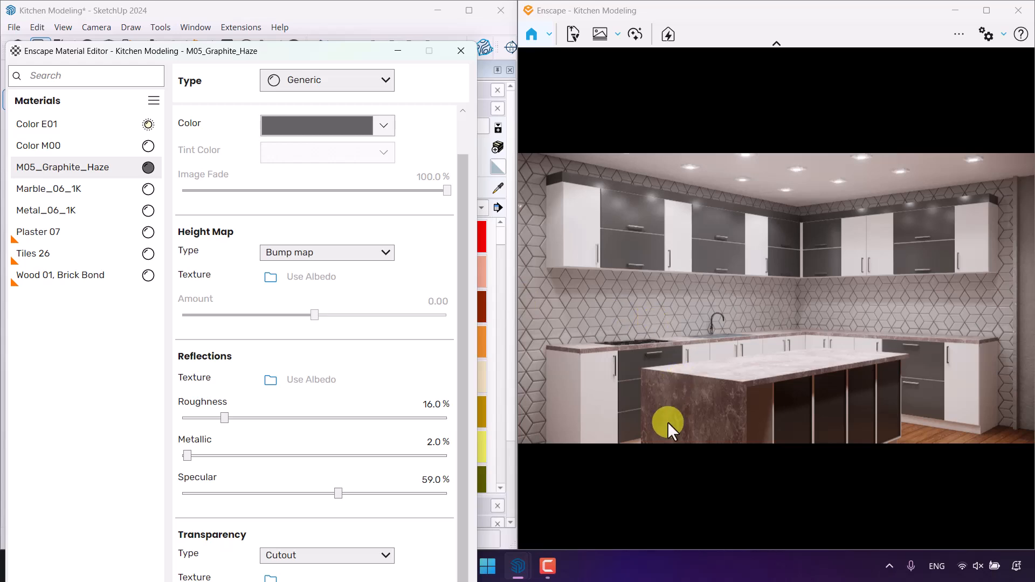
# Step: Sample the Marble_06_1K material from the countertop in the kitchen corner and bring it up in the Enscape Material Editor
pyautogui.click(399, 50)
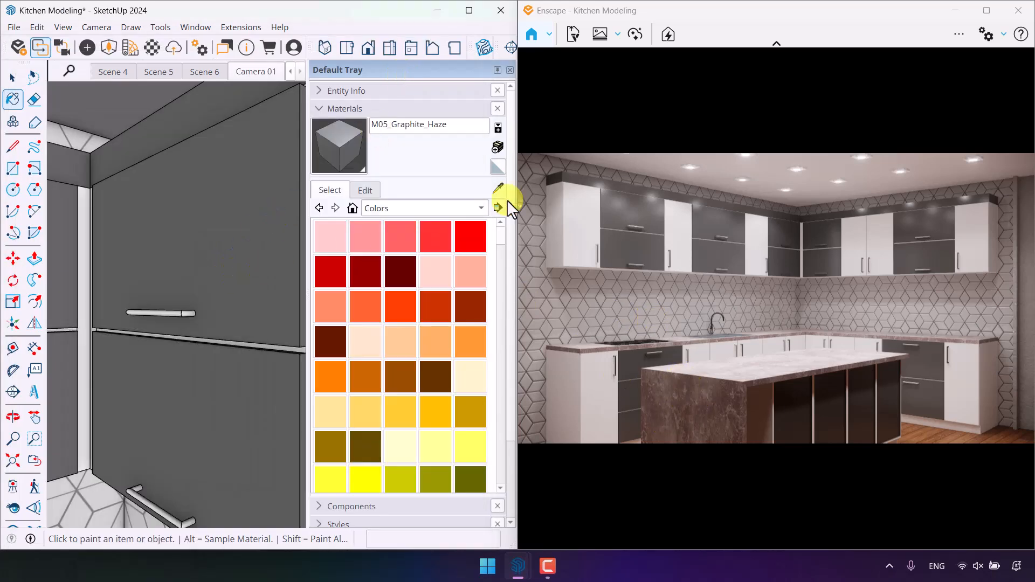
pyautogui.click(501, 187)
pyautogui.scroll(-6, 202, 387)
pyautogui.moveTo(254, 132); pyautogui.dragTo(231, 303, button='middle')
pyautogui.click(210, 373)
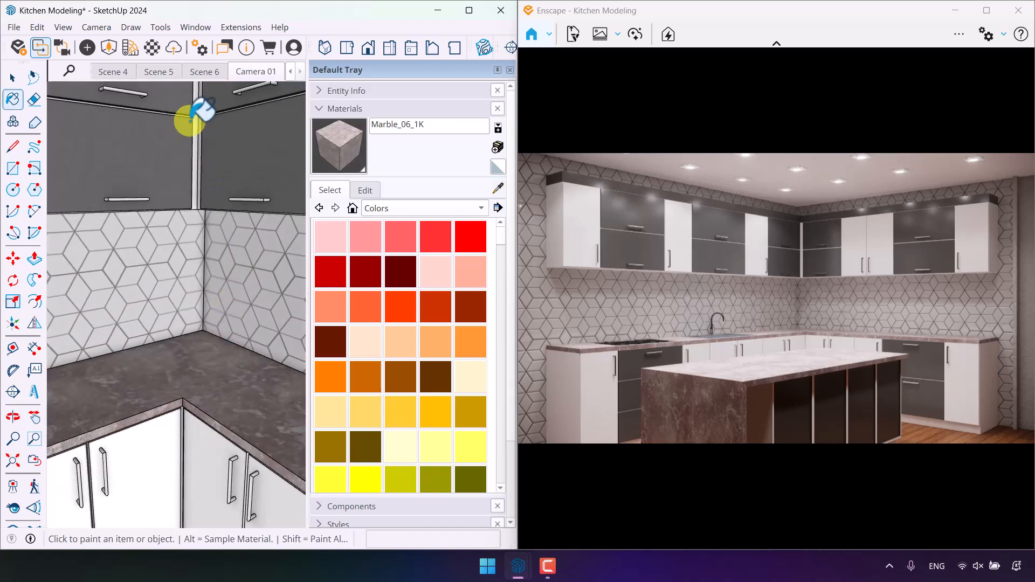
pyautogui.click(156, 48)
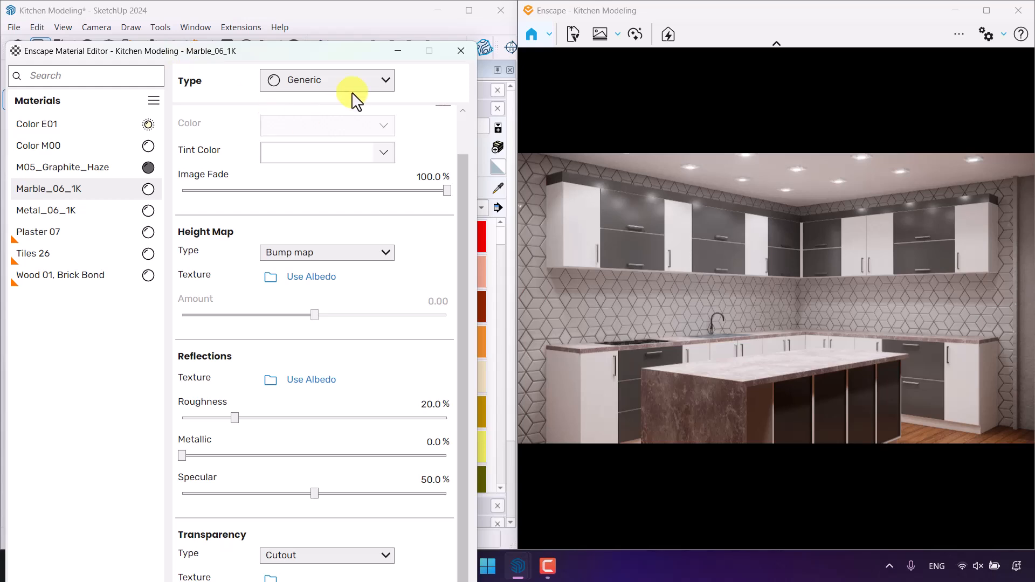
# Step: Set the Marble_06_1K reflections to 0% roughness and about 36.5% metallic
pyautogui.moveTo(461, 259); pyautogui.dragTo(461, 145)
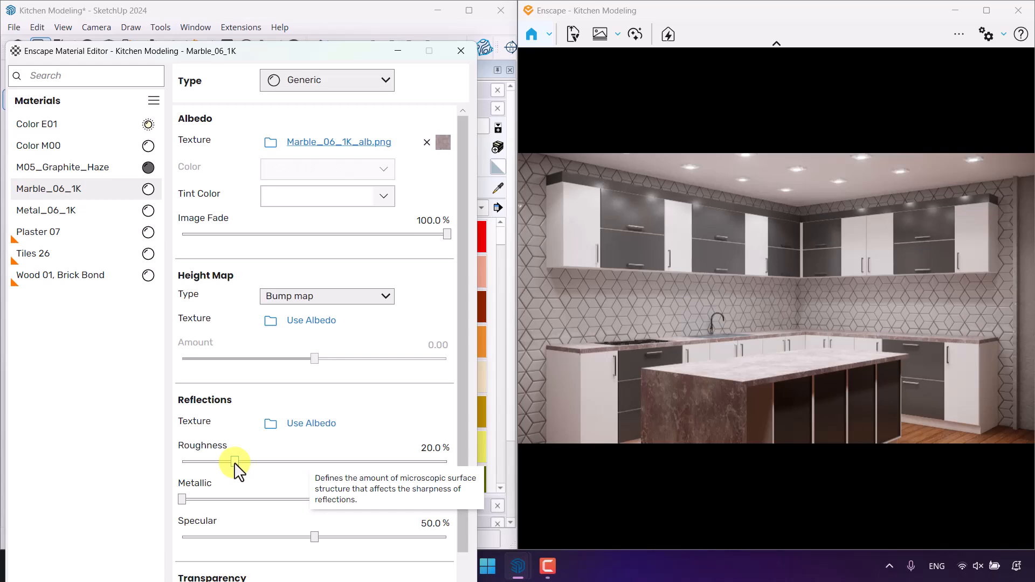
pyautogui.moveTo(235, 462); pyautogui.dragTo(169, 462)
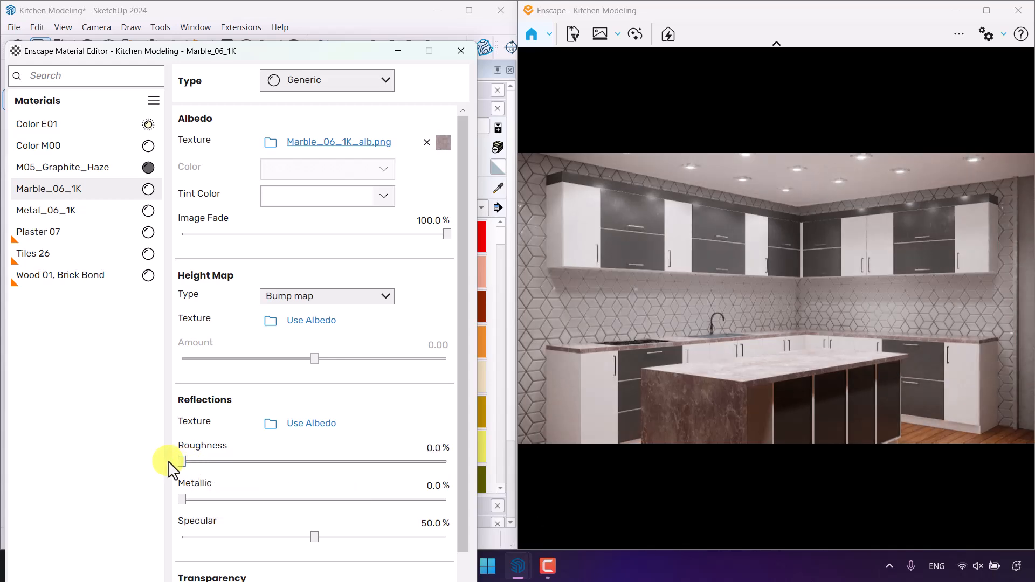
pyautogui.moveTo(184, 499); pyautogui.dragTo(278, 499)
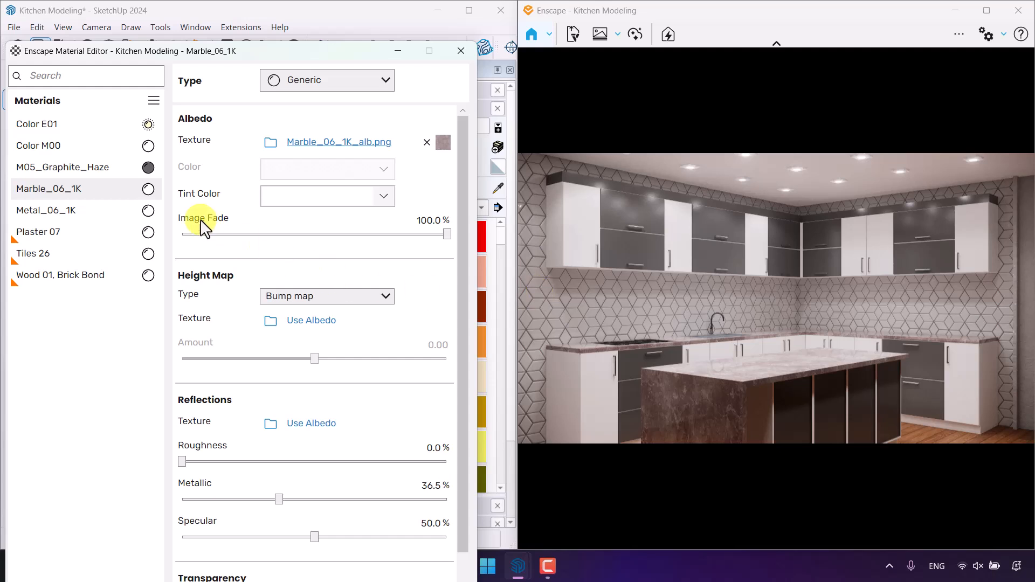
pyautogui.rightClick(149, 190)
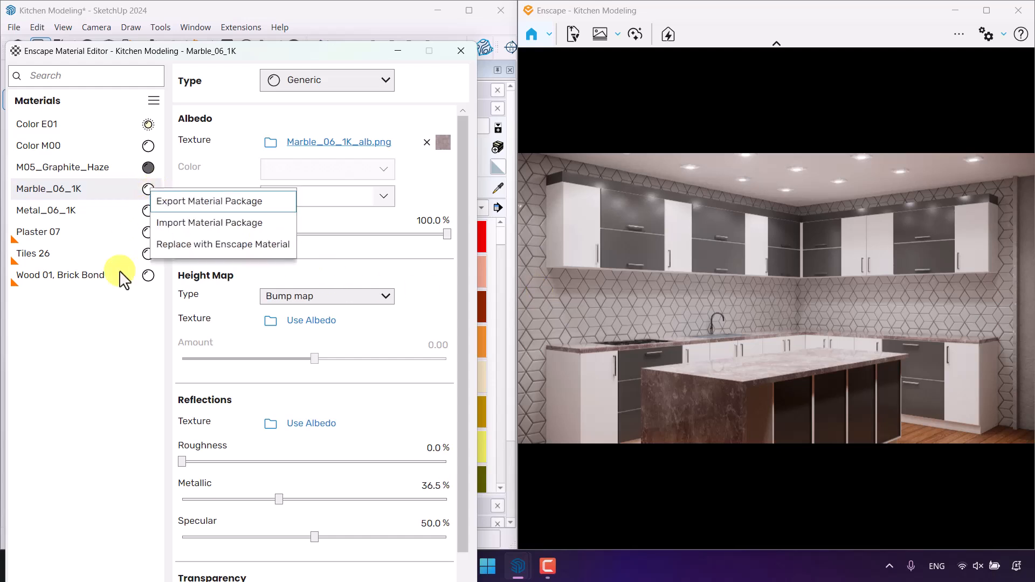
pyautogui.click(118, 348)
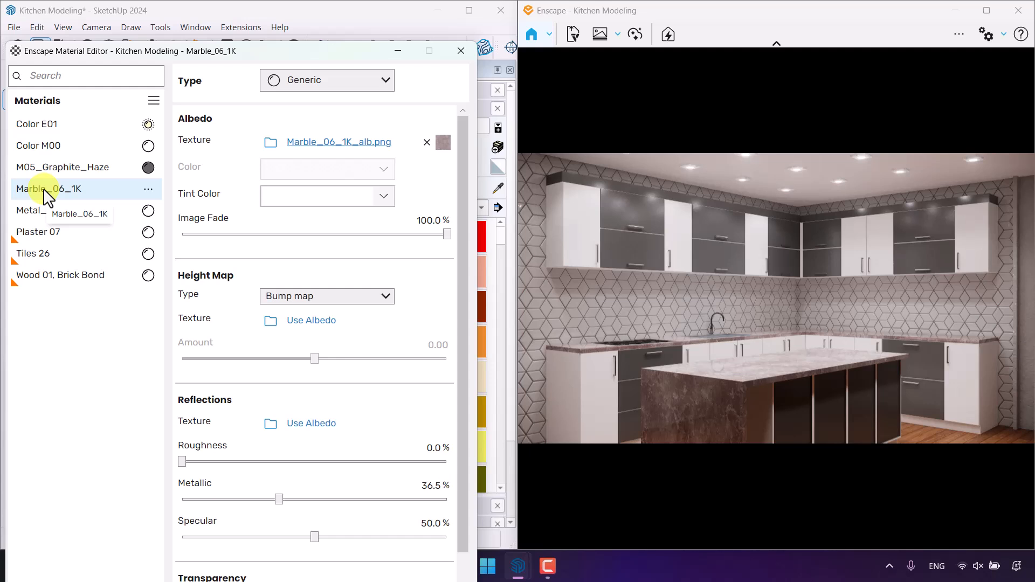
# Step: Replace Marble_06_1K with the Marble 03 material from the Stones category of the Enscape material library
pyautogui.click(148, 191)
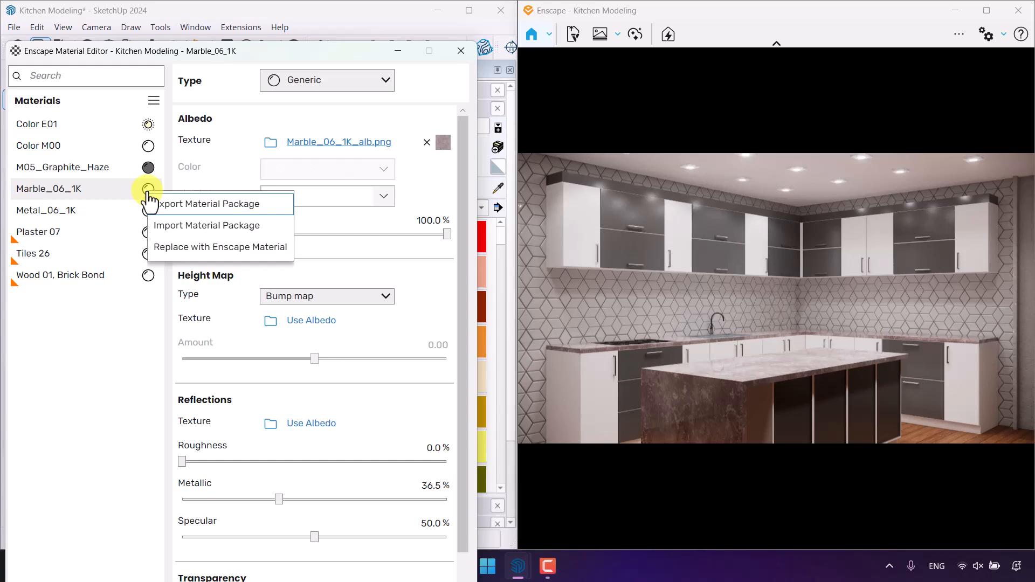
pyautogui.click(192, 248)
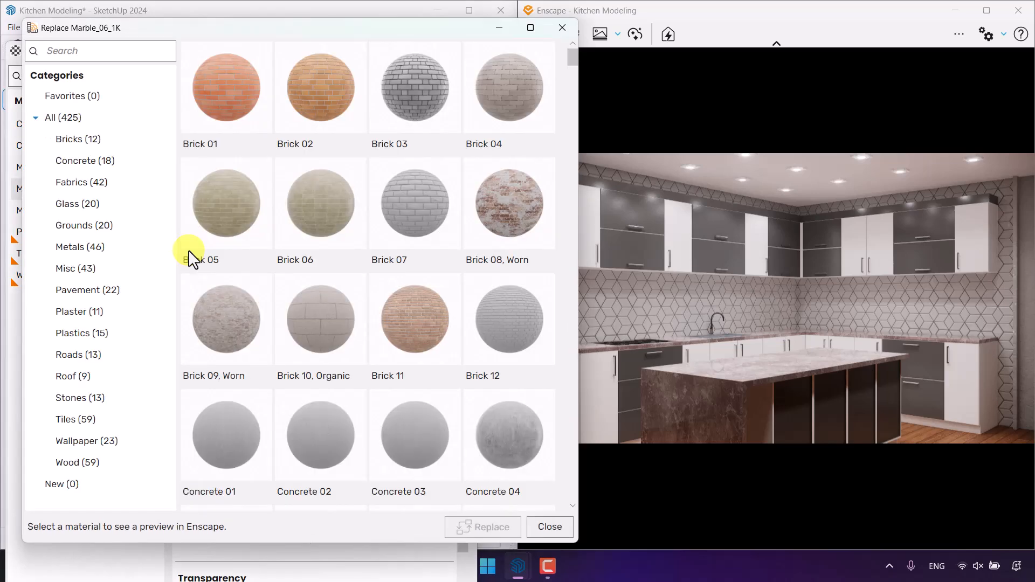
pyautogui.click(83, 401)
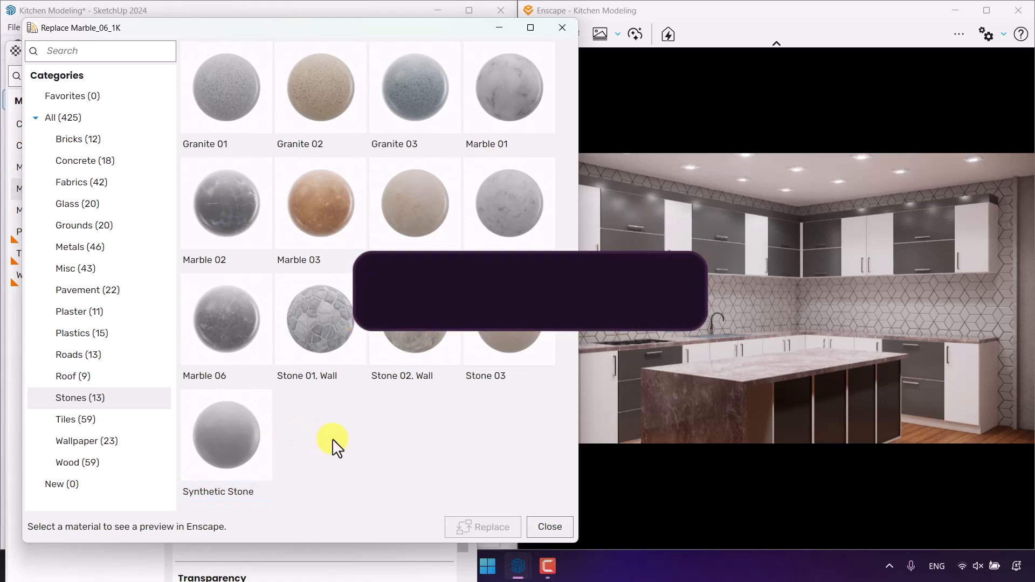
pyautogui.click(296, 212)
pyautogui.click(475, 534)
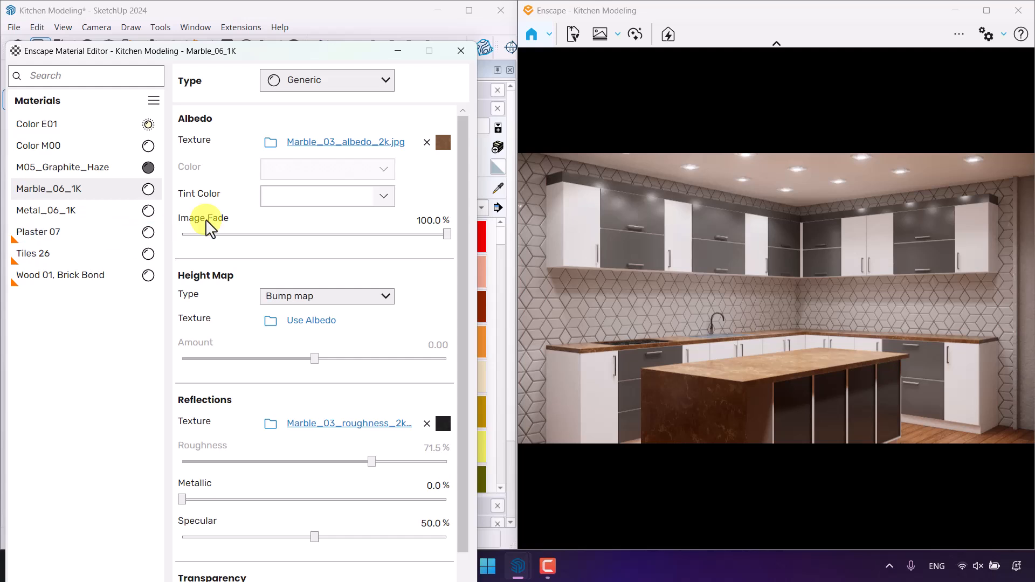
# Step: Rotate the Marble_06_1K albedo texture 45° and set its image fade to 89%
pyautogui.click(443, 142)
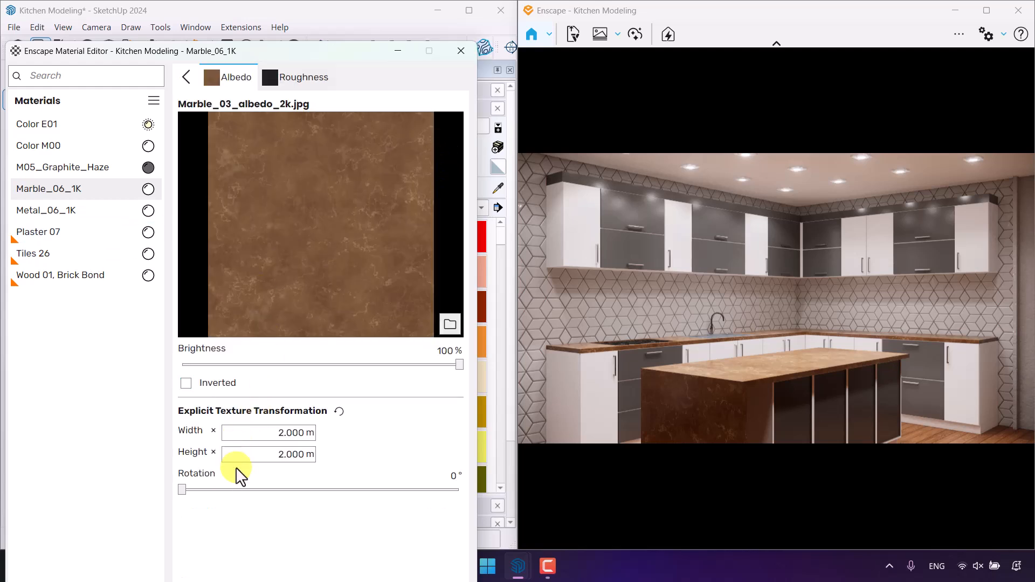
pyautogui.click(451, 475)
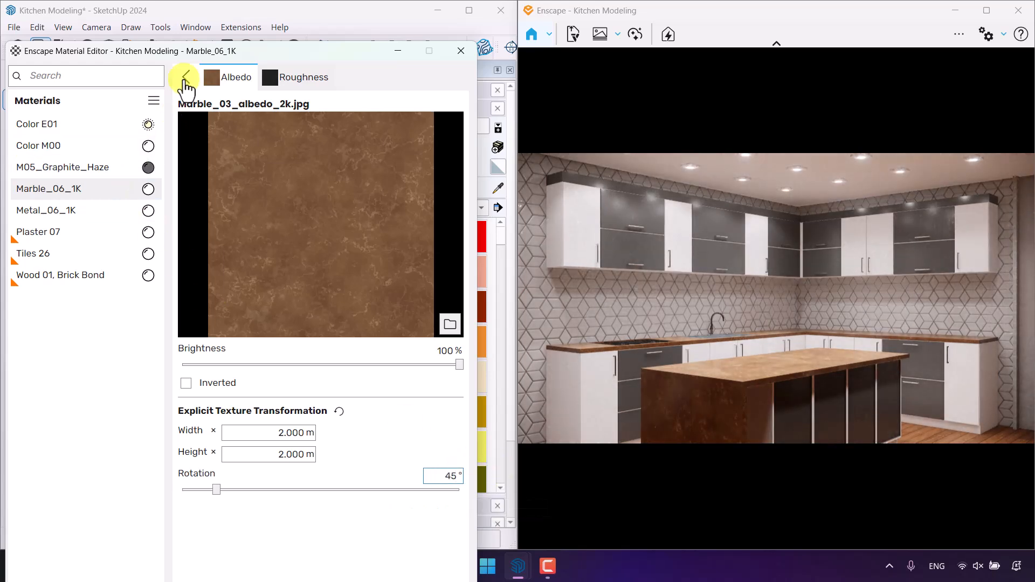
pyautogui.click(186, 78)
pyautogui.click(425, 221)
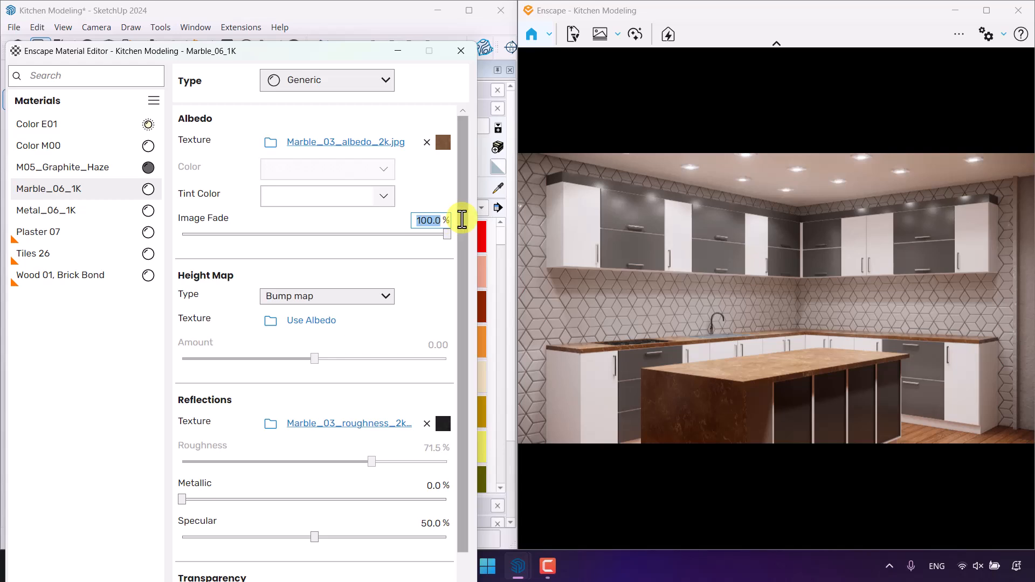
pyautogui.write('89')
pyautogui.press('Return')
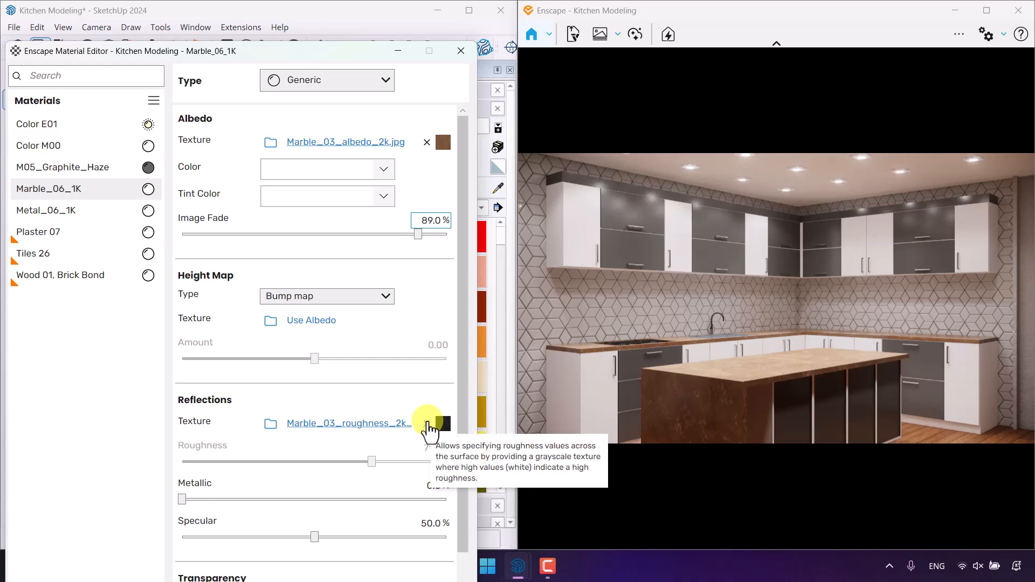
# Step: Remove the Marble_06_1K roughness texture and set the reflections to 4.4% roughness, 12% metallic and 71% specular
pyautogui.click(427, 423)
pyautogui.moveTo(372, 461); pyautogui.dragTo(203, 462)
pyautogui.moveTo(428, 448); pyautogui.dragTo(478, 442)
pyautogui.write('4')
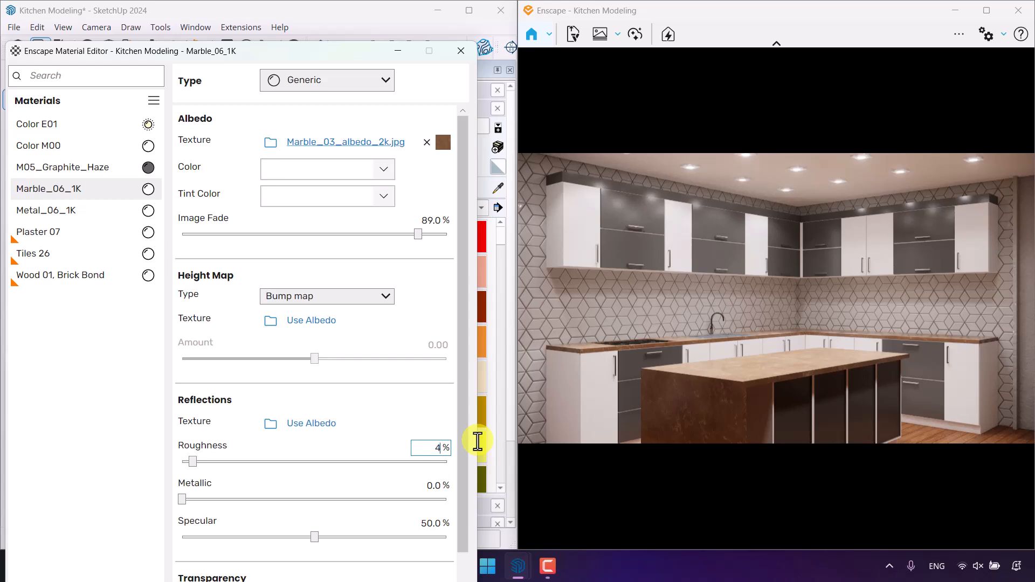
pyautogui.write('.4')
pyautogui.press('Return')
pyautogui.moveTo(431, 485); pyautogui.dragTo(509, 478)
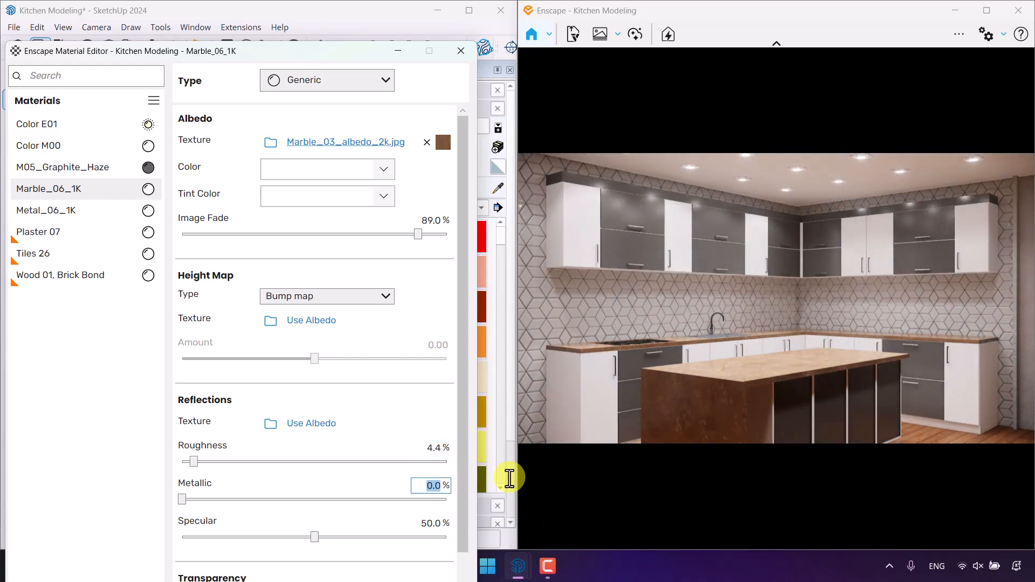
pyautogui.write('12')
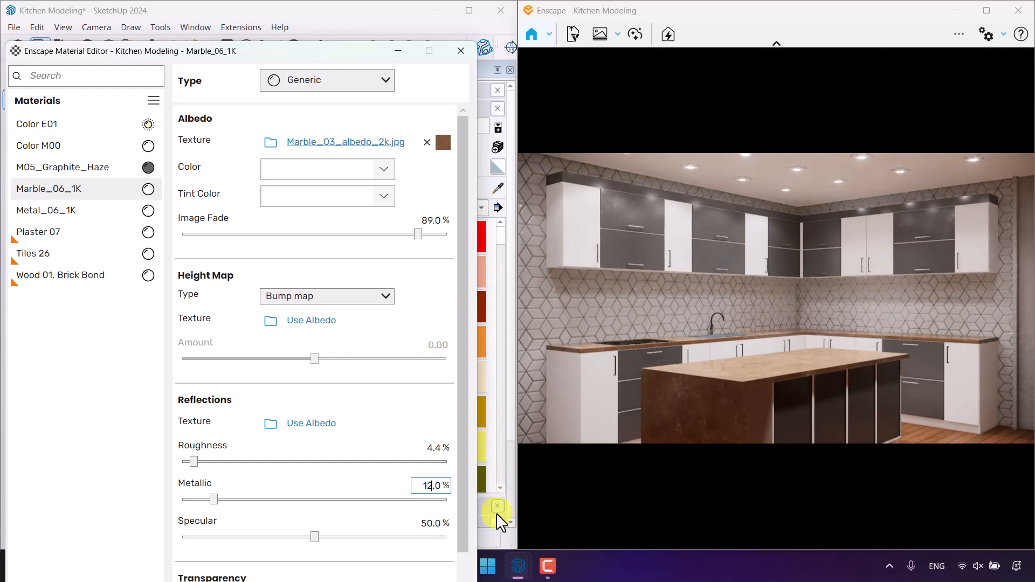
pyautogui.moveTo(417, 523); pyautogui.dragTo(472, 519)
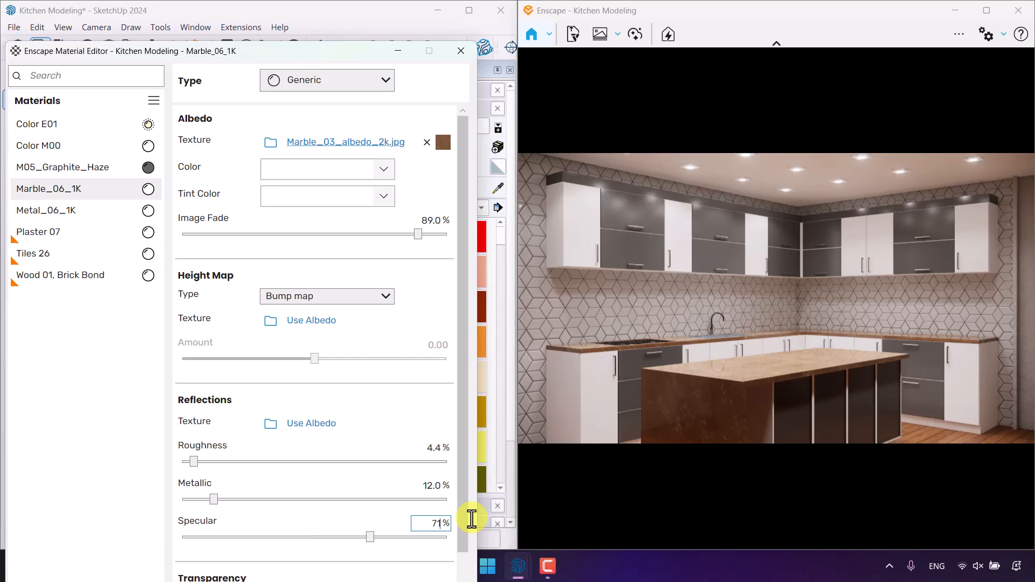
pyautogui.press('Return')
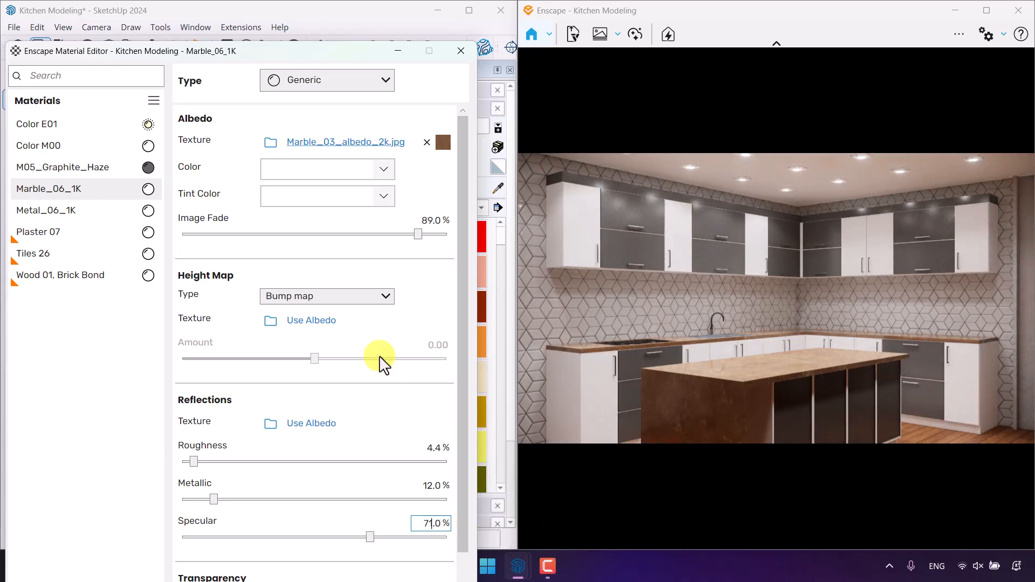
pyautogui.moveTo(460, 312); pyautogui.dragTo(478, 195)
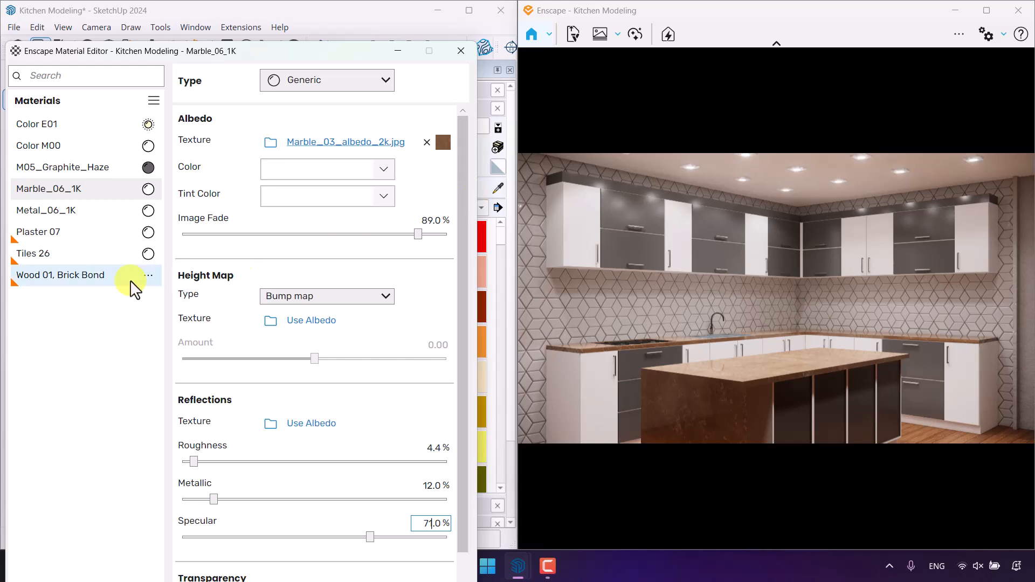
# Step: Sample the Metal_06_1K material from an upper cabinet handle and bring it up in the Enscape Material Editor
pyautogui.click(395, 52)
pyautogui.click(497, 188)
pyautogui.scroll(3, 237, 194)
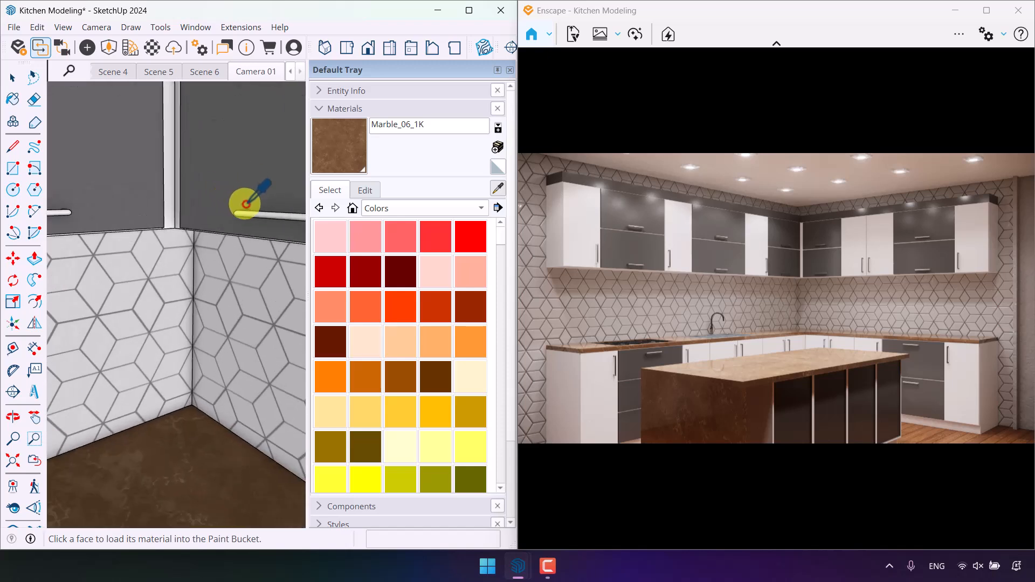
pyautogui.click(248, 216)
pyautogui.scroll(2, 255, 263)
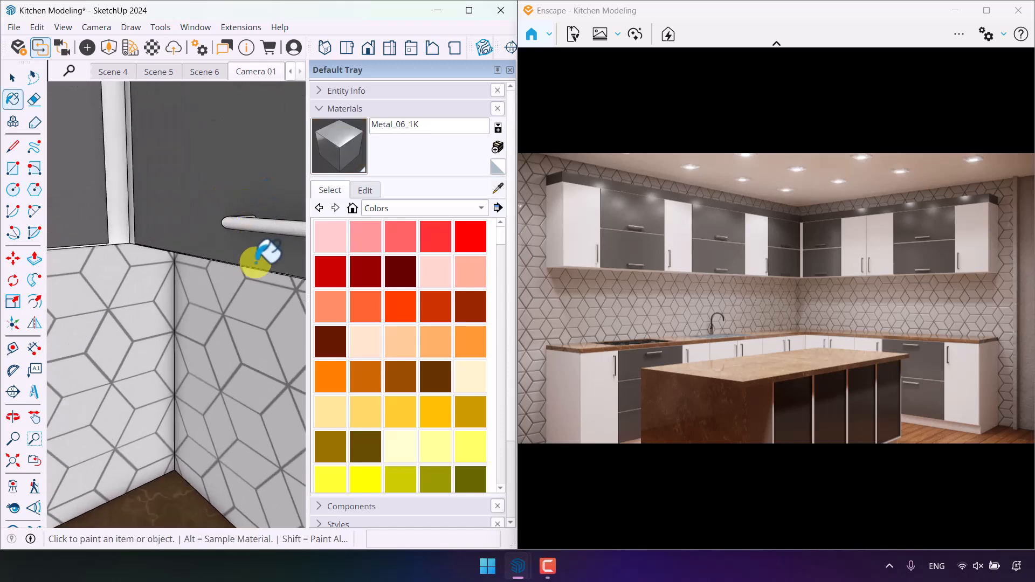
pyautogui.click(149, 49)
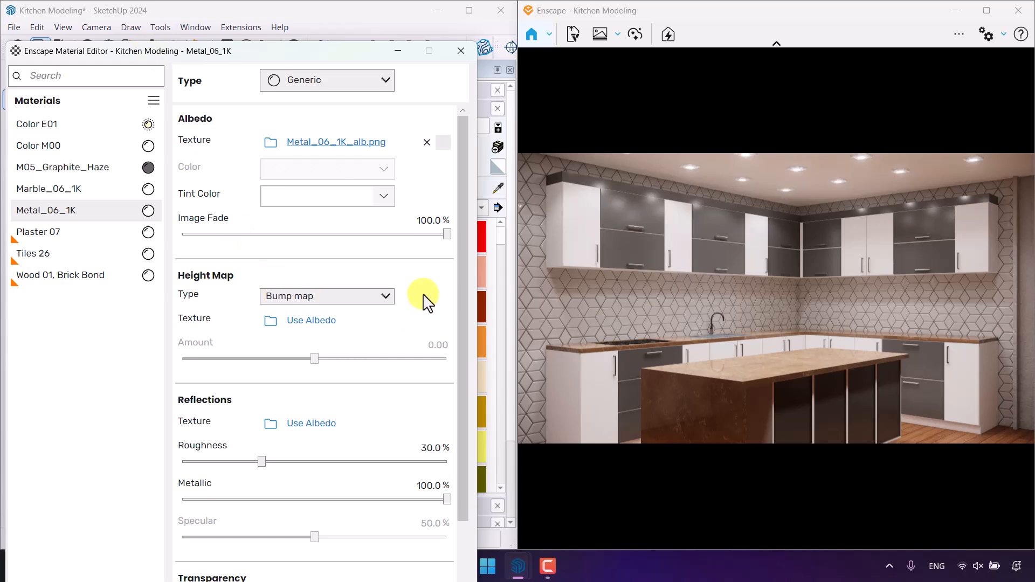
# Step: Set the Metal_06_1K reflections to 4% roughness, 88% metallic and 90% specular
pyautogui.scroll(-3, 467, 410)
pyautogui.moveTo(262, 375); pyautogui.dragTo(202, 377)
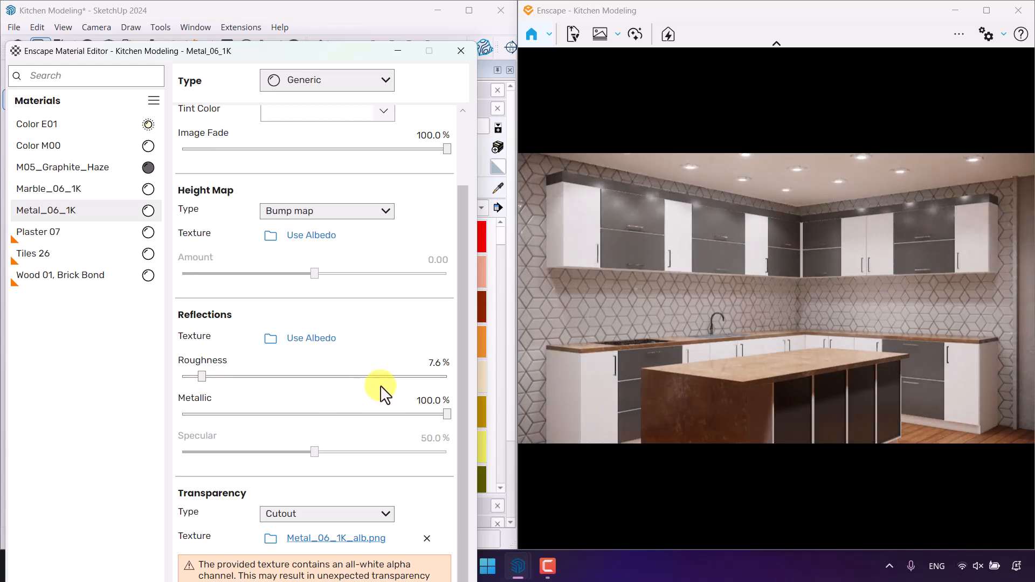
pyautogui.click(434, 362)
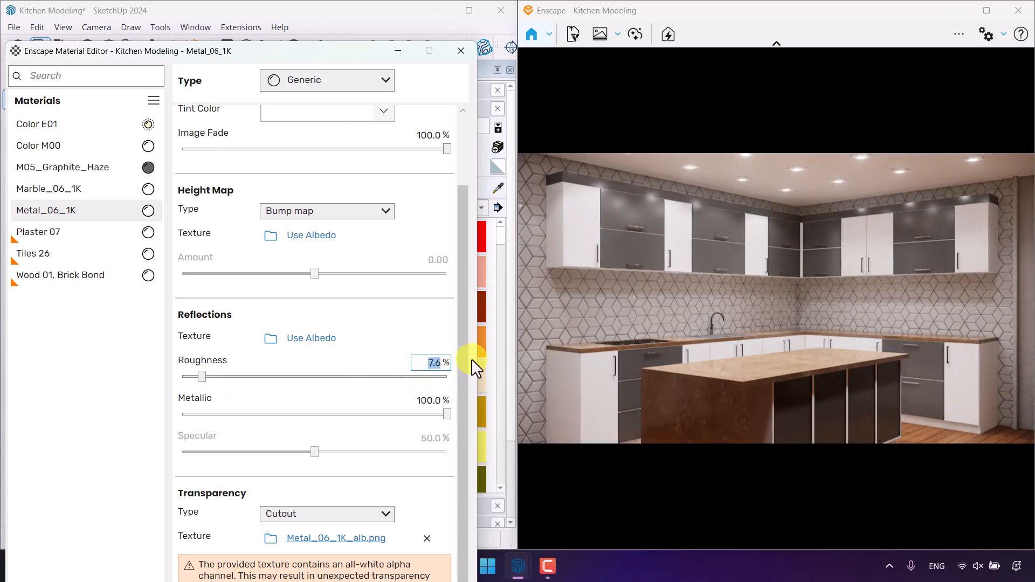
pyautogui.write('4')
pyautogui.press('Return')
pyautogui.click(417, 398)
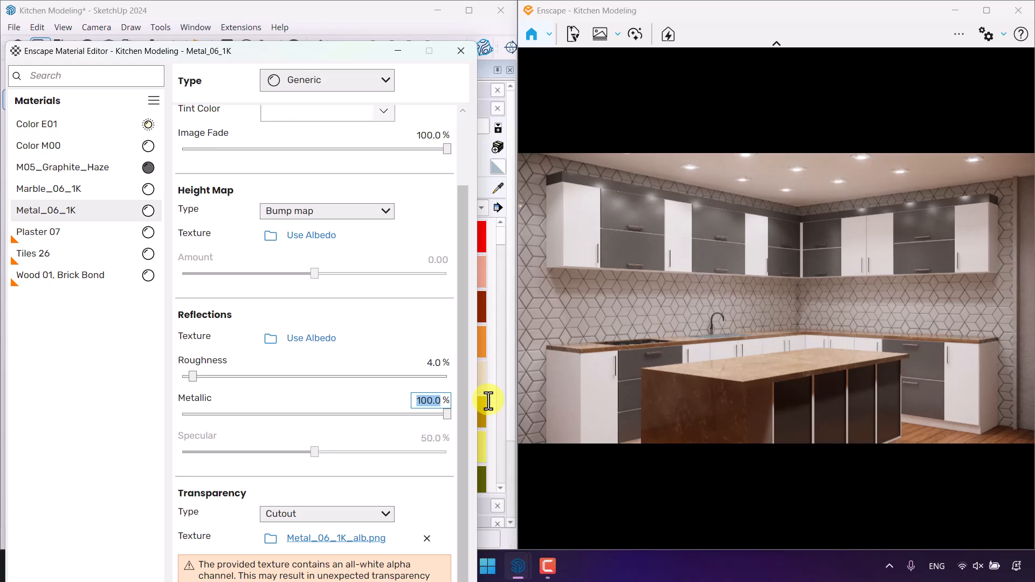
pyautogui.write('88')
pyautogui.press('Return')
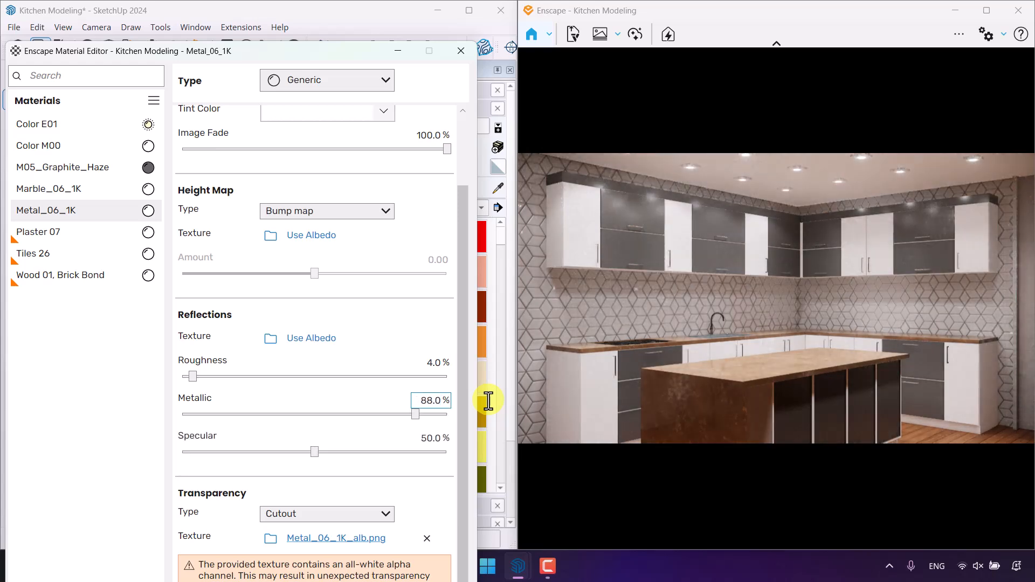
pyautogui.click(455, 437)
pyautogui.write('9')
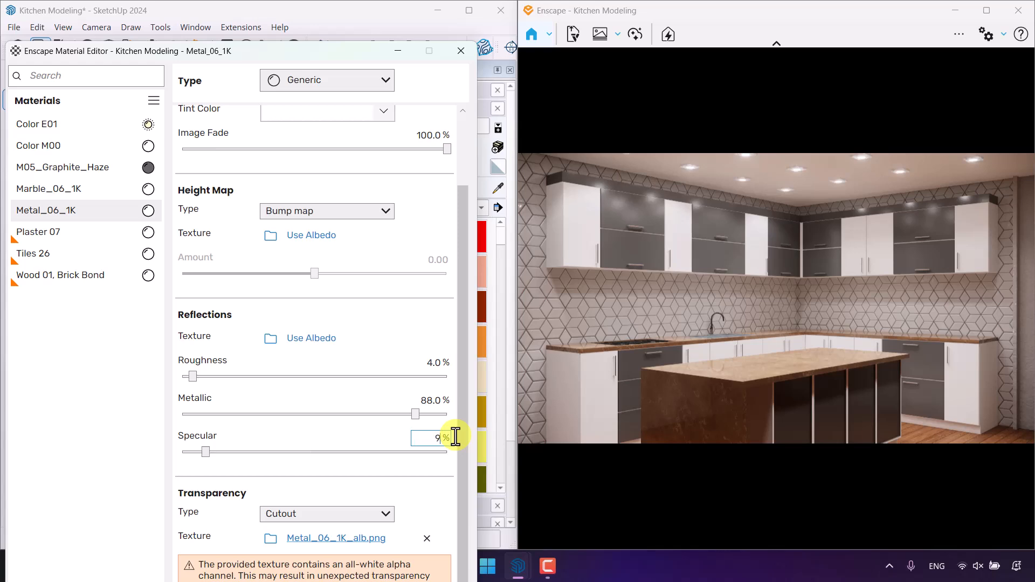
pyautogui.write('0')
pyautogui.press('Return')
# Step: Try a brownish-orange tint color of RGB 202, 118, 28 on Metal_06_1K
pyautogui.moveTo(464, 352); pyautogui.dragTo(466, 267)
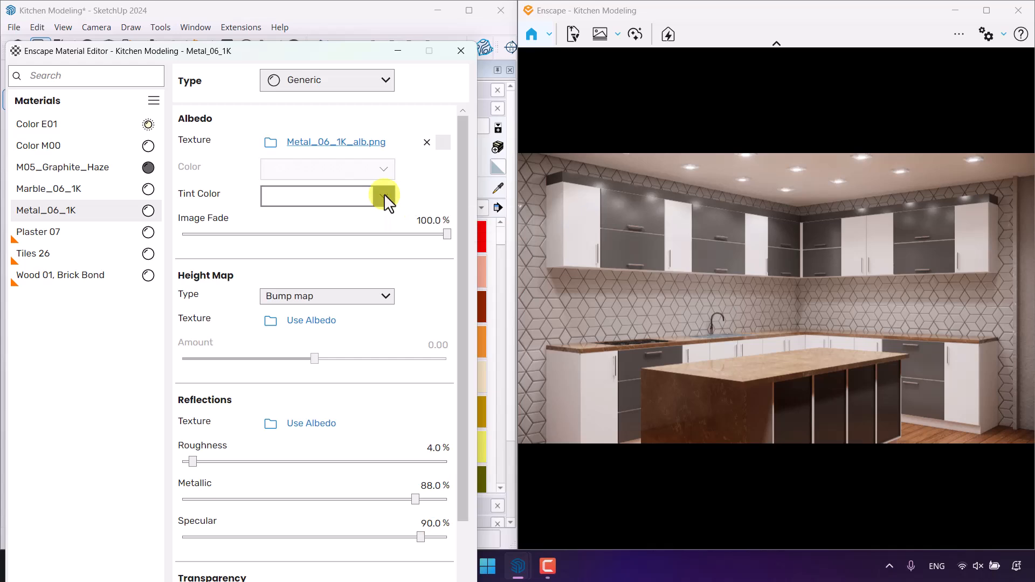
pyautogui.click(384, 195)
pyautogui.click(399, 222)
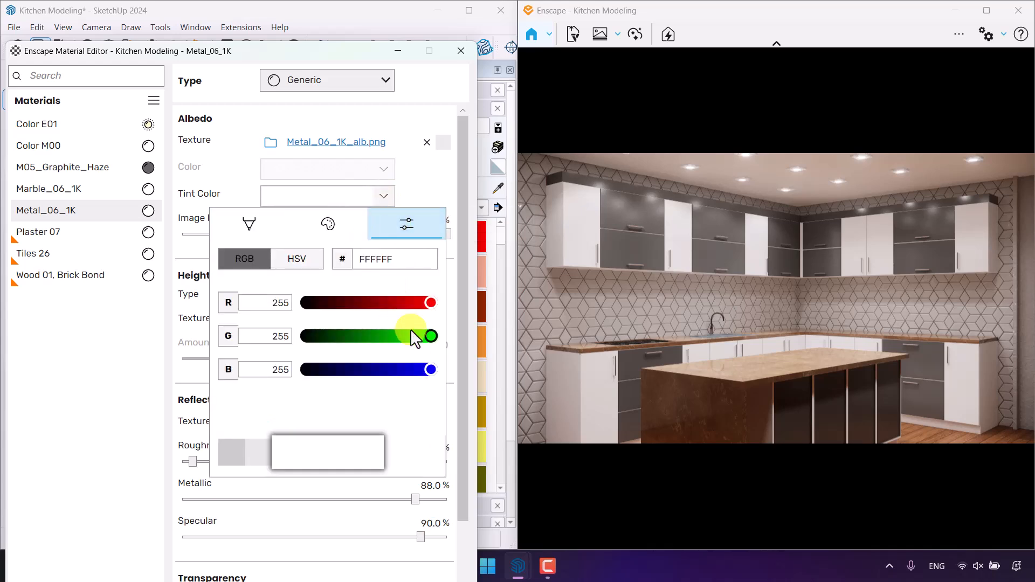
pyautogui.moveTo(415, 338); pyautogui.dragTo(359, 336)
pyautogui.moveTo(420, 302); pyautogui.dragTo(384, 303)
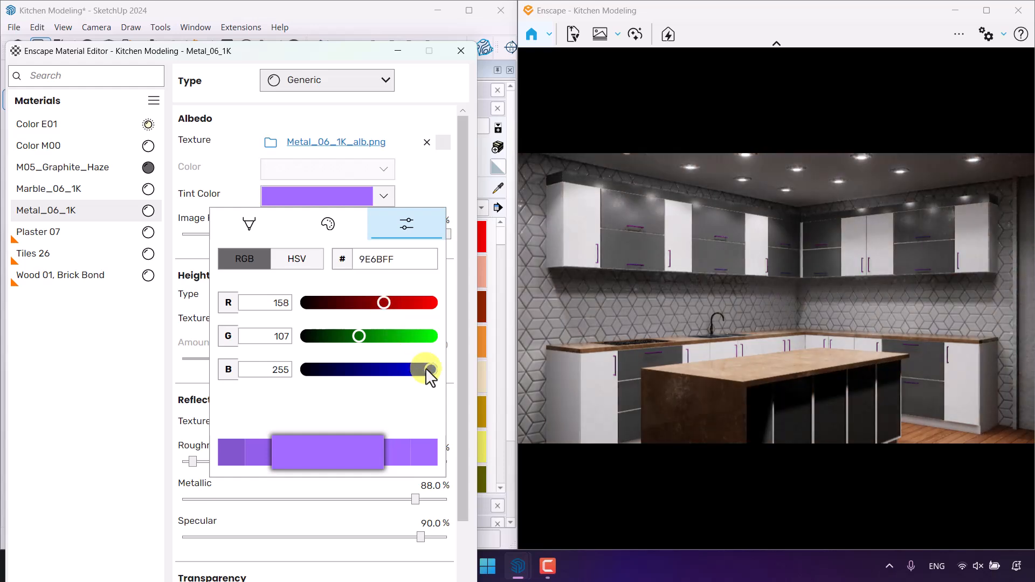
pyautogui.moveTo(429, 368); pyautogui.dragTo(321, 369)
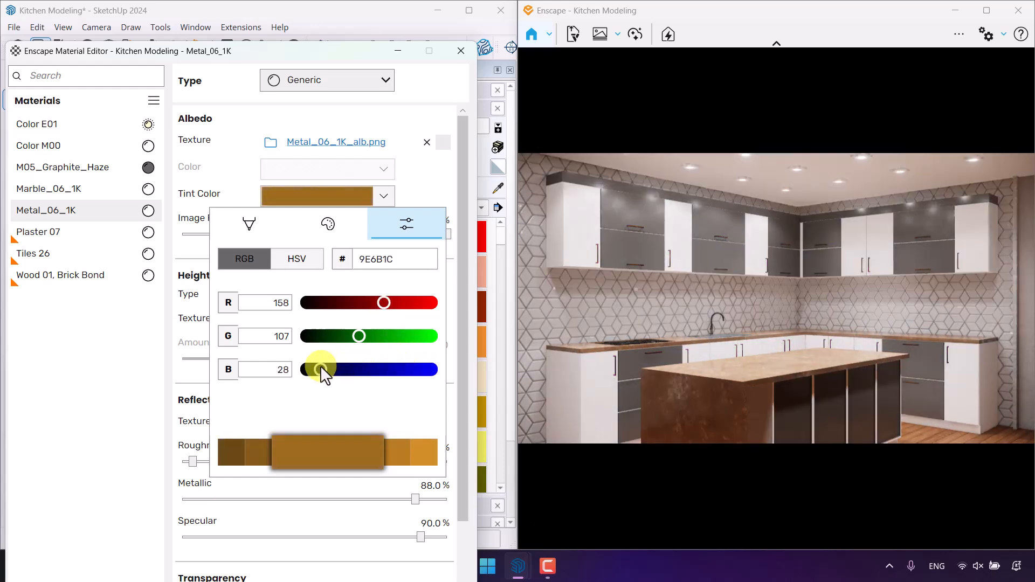
pyautogui.moveTo(359, 336); pyautogui.dragTo(364, 336)
pyautogui.moveTo(384, 303); pyautogui.dragTo(405, 303)
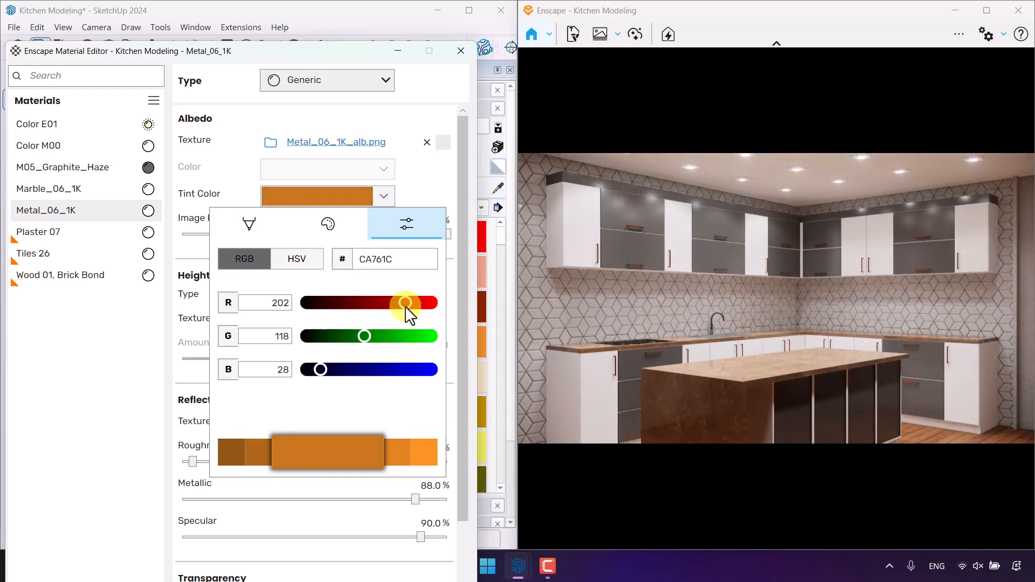
# Step: Give Metal_06_1K a golden tint of RGB 250, 190, 0, starting from the amber preset color, and set its image fade to 88%
pyautogui.click(319, 220)
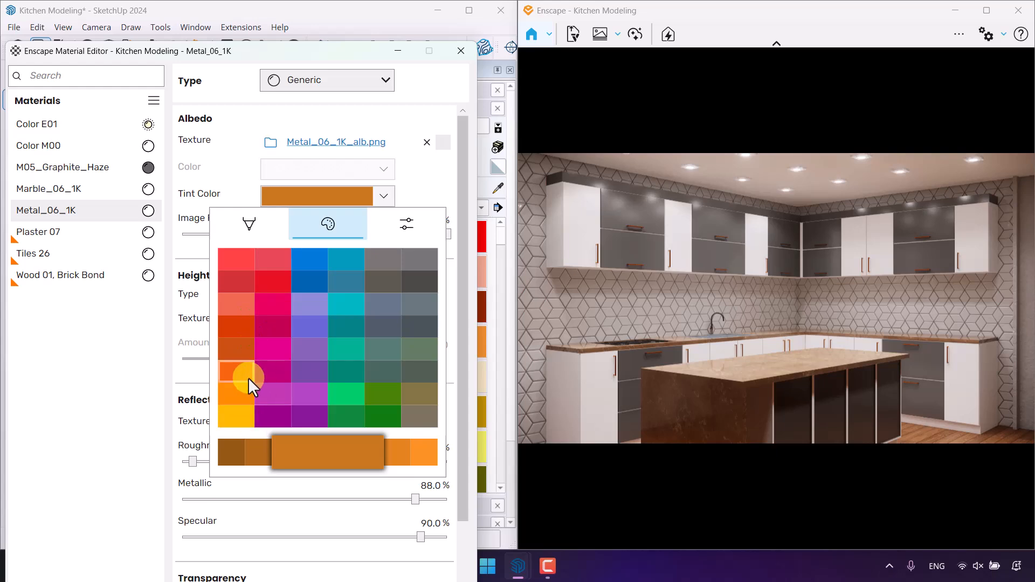
pyautogui.click(241, 418)
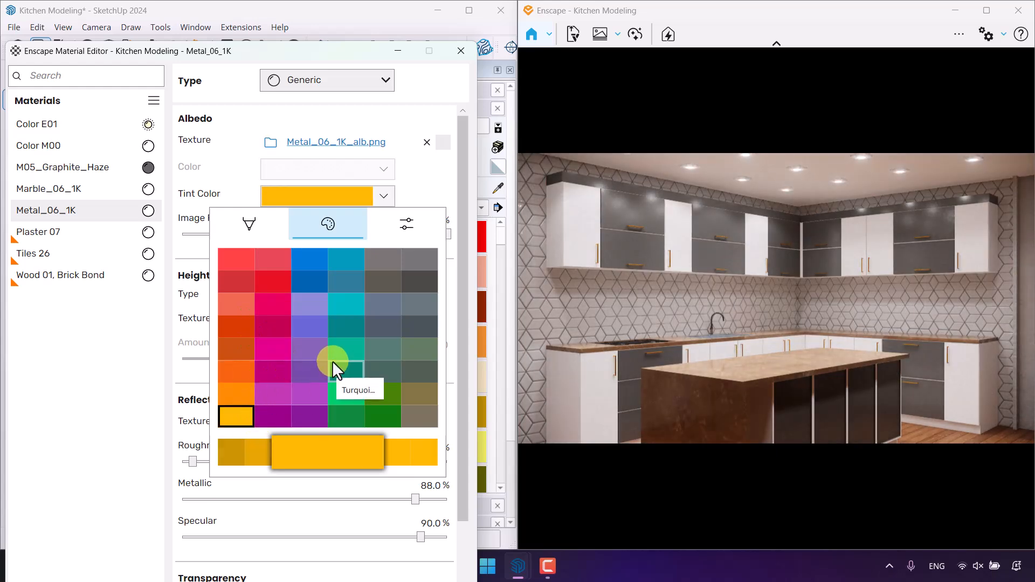
pyautogui.click(402, 222)
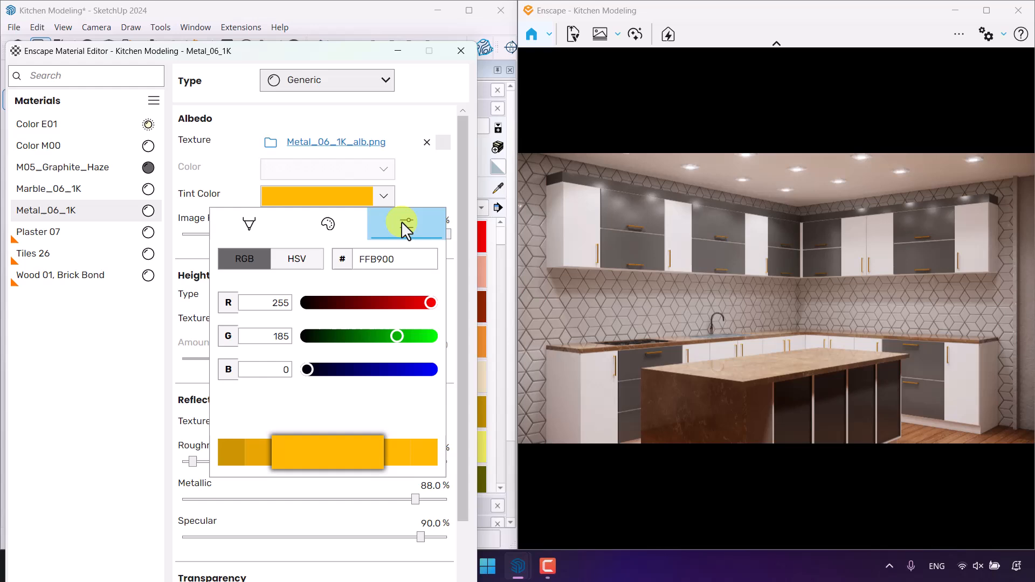
pyautogui.doubleClick(281, 302)
pyautogui.write('250')
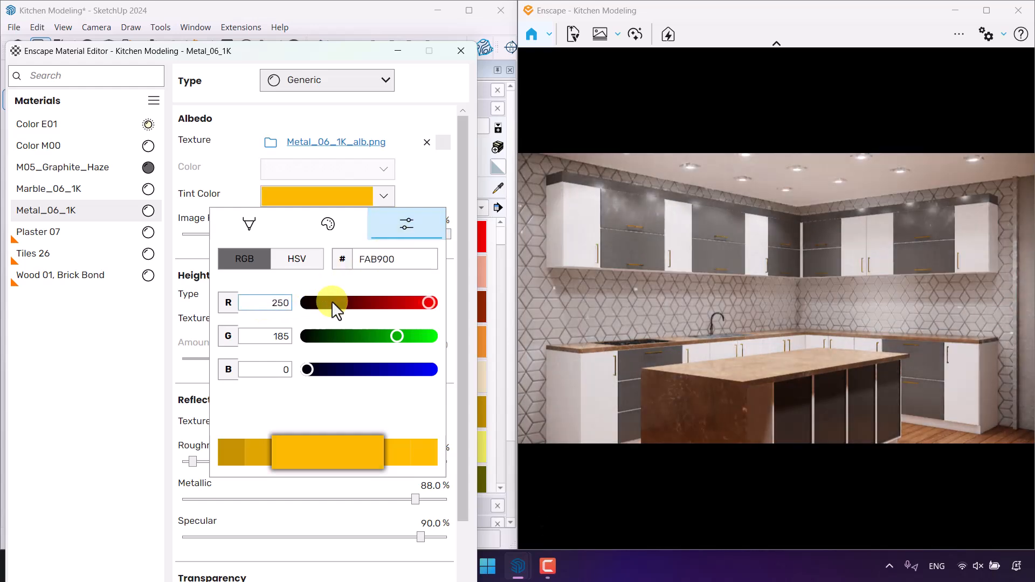
pyautogui.doubleClick(269, 336)
pyautogui.write('190')
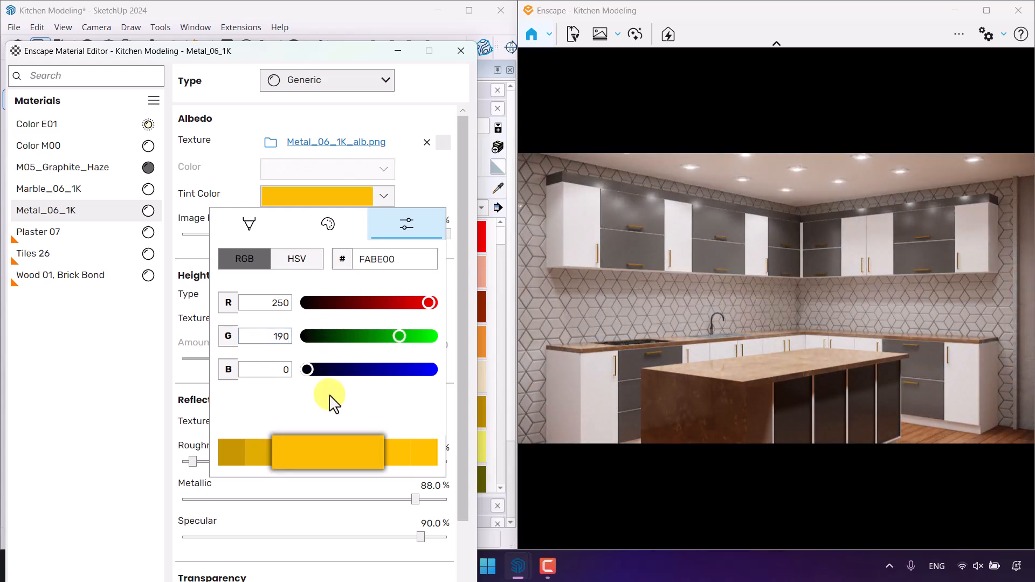
pyautogui.click(437, 184)
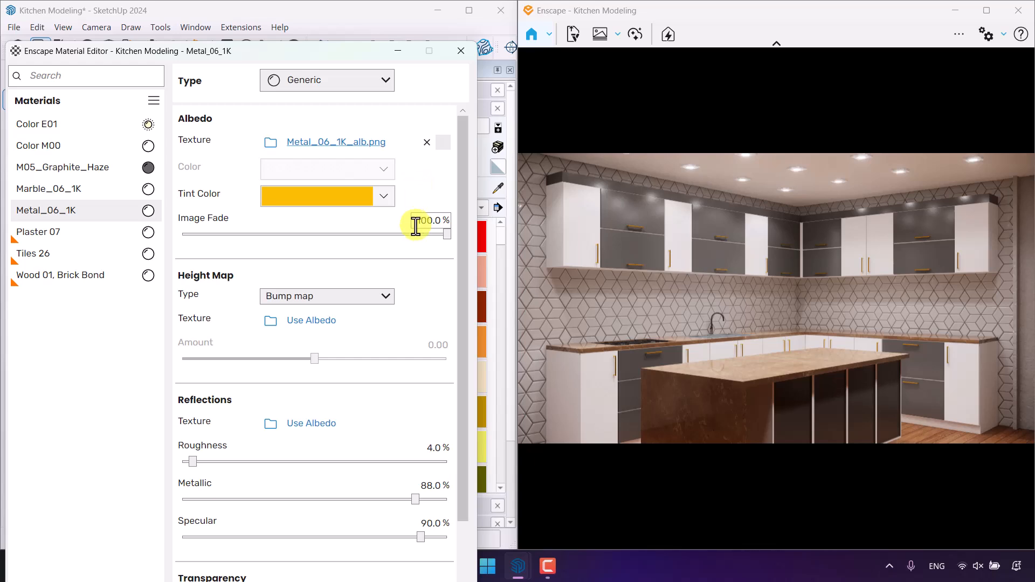
pyautogui.moveTo(416, 224); pyautogui.dragTo(486, 215)
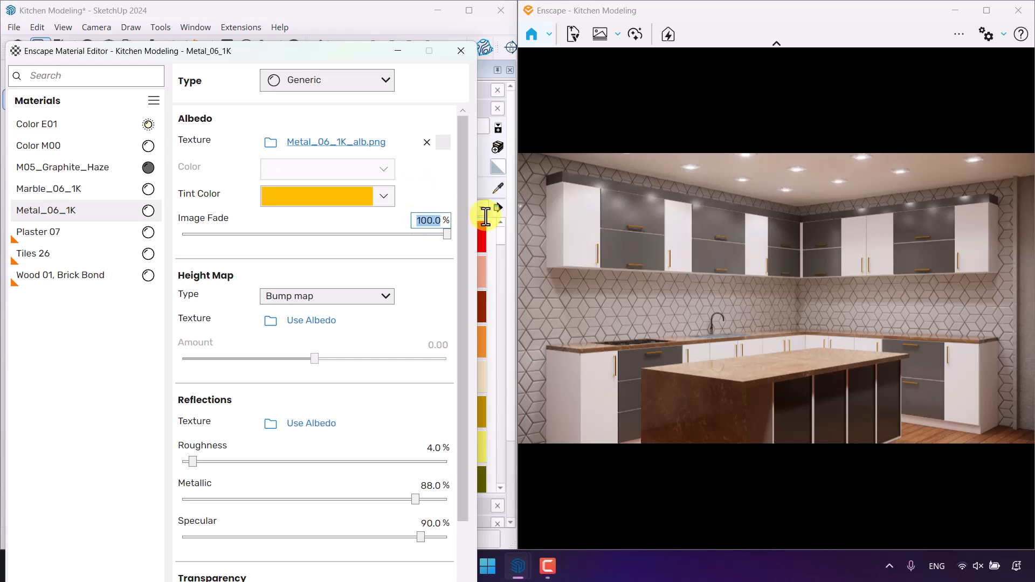
pyautogui.write('88')
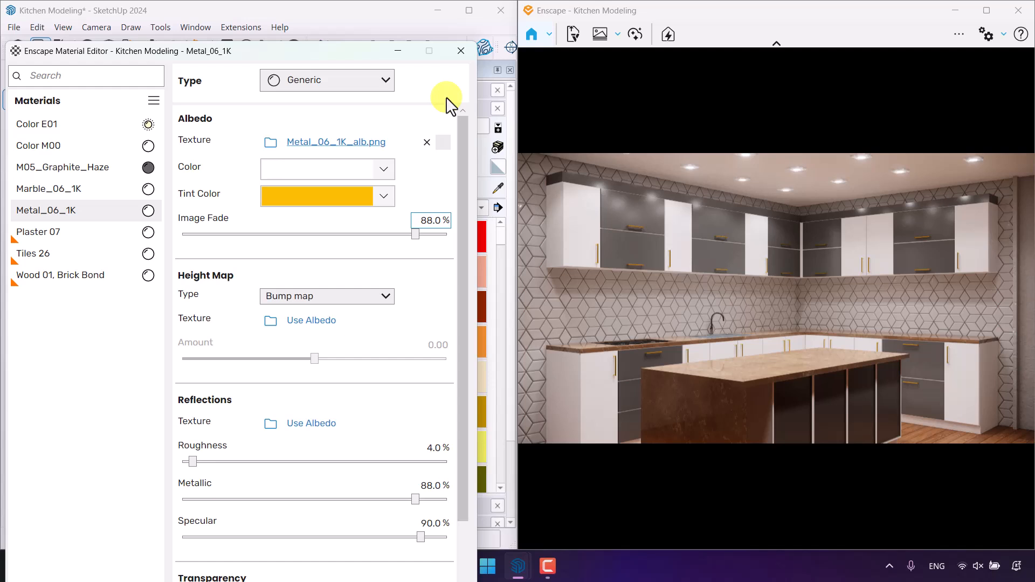
# Step: Set the Tiles 26 material's specular reflection to 72% and its image fade to 88%
pyautogui.click(47, 255)
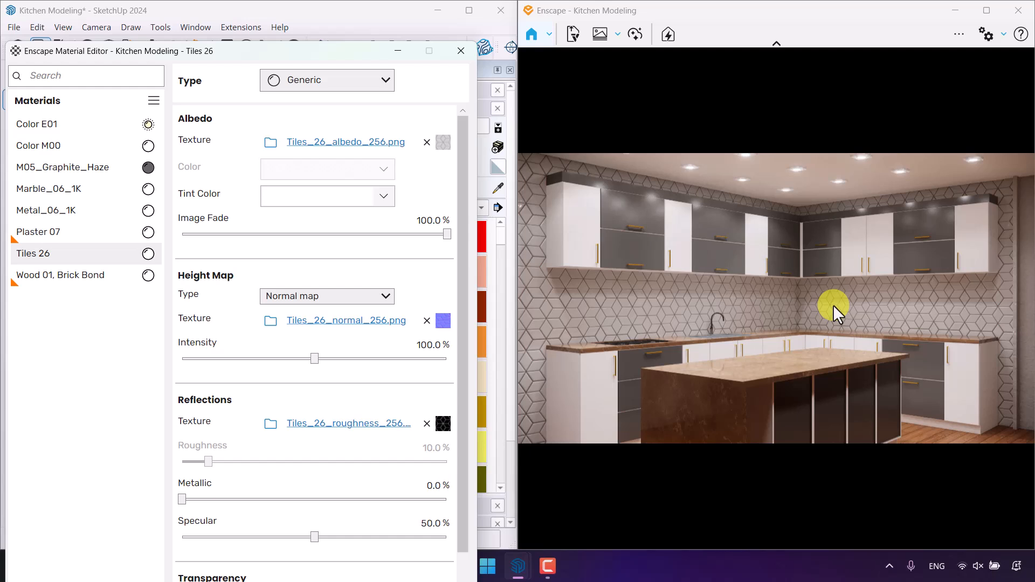
pyautogui.moveTo(467, 335); pyautogui.dragTo(465, 401)
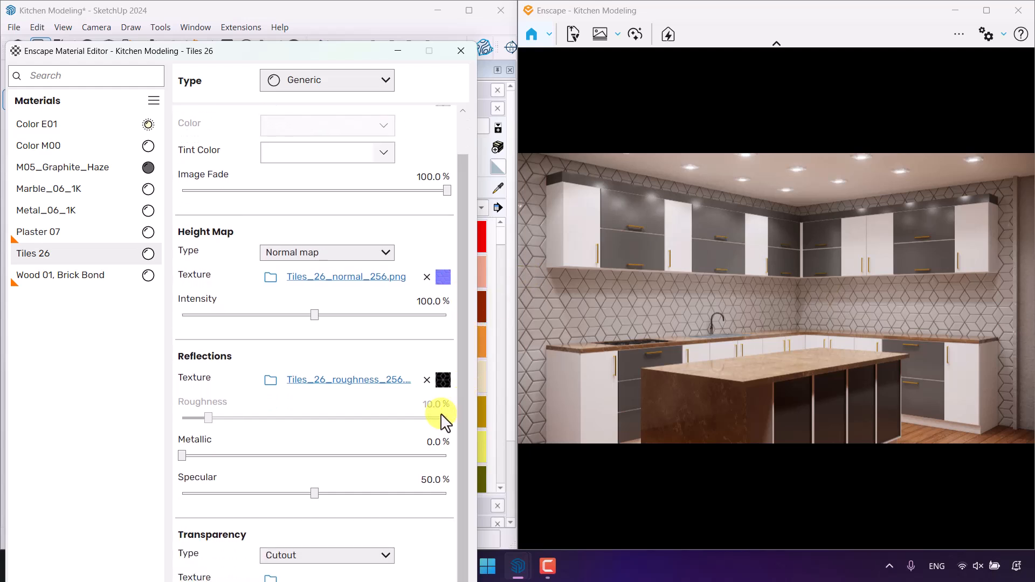
pyautogui.moveTo(314, 493); pyautogui.dragTo(352, 493)
pyautogui.write('72')
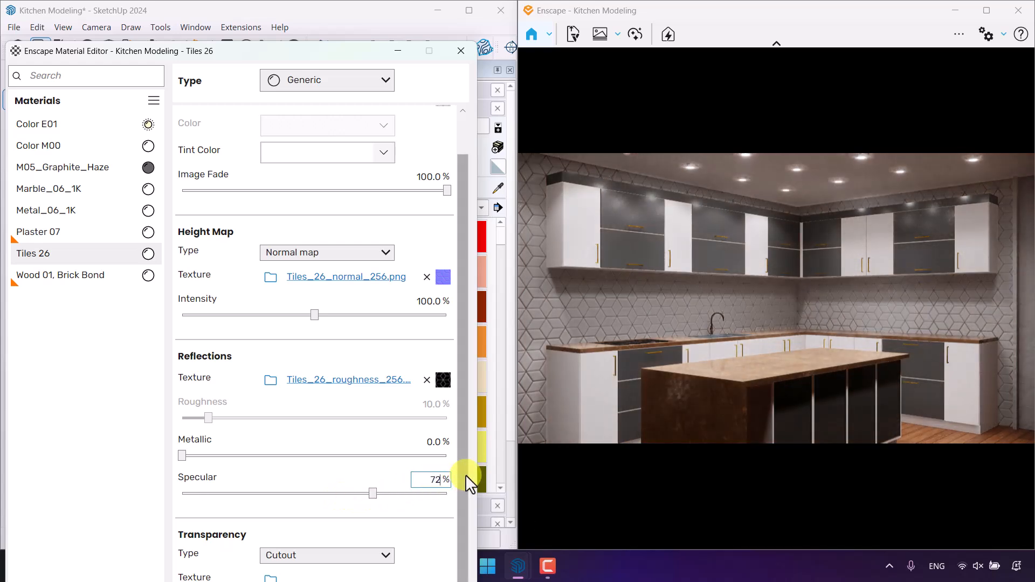
pyautogui.press('Return')
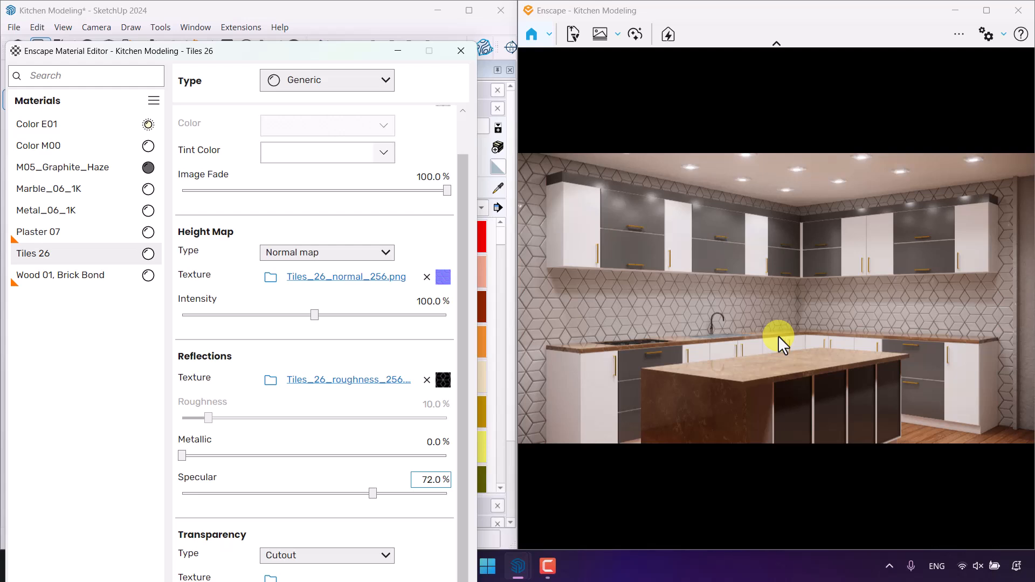
pyautogui.scroll(2, 458, 209)
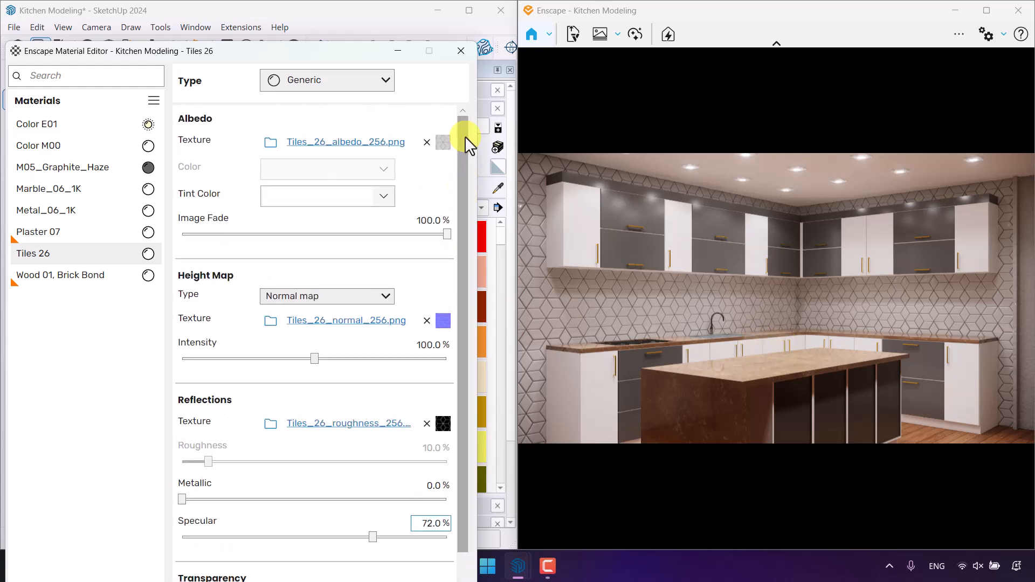
pyautogui.click(417, 222)
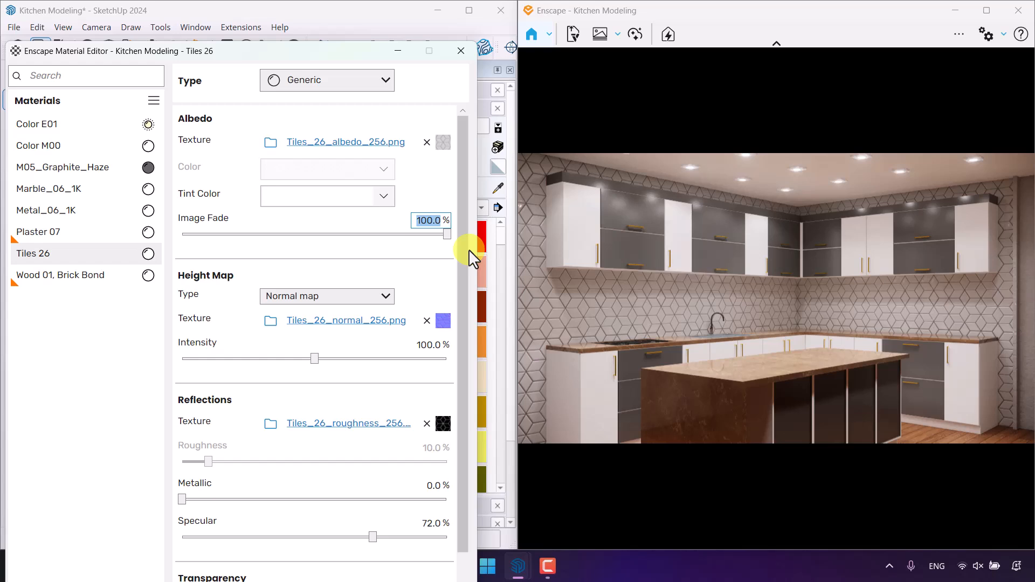
pyautogui.write('88')
pyautogui.press('Return')
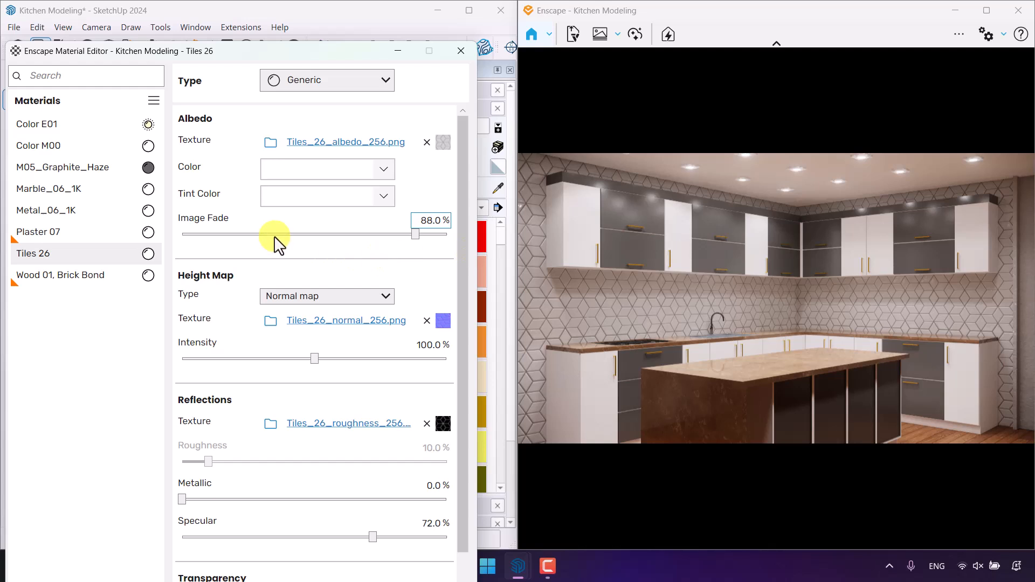
# Step: Set the normal map intensity of the Plaster 07 material to 66%
pyautogui.click(59, 234)
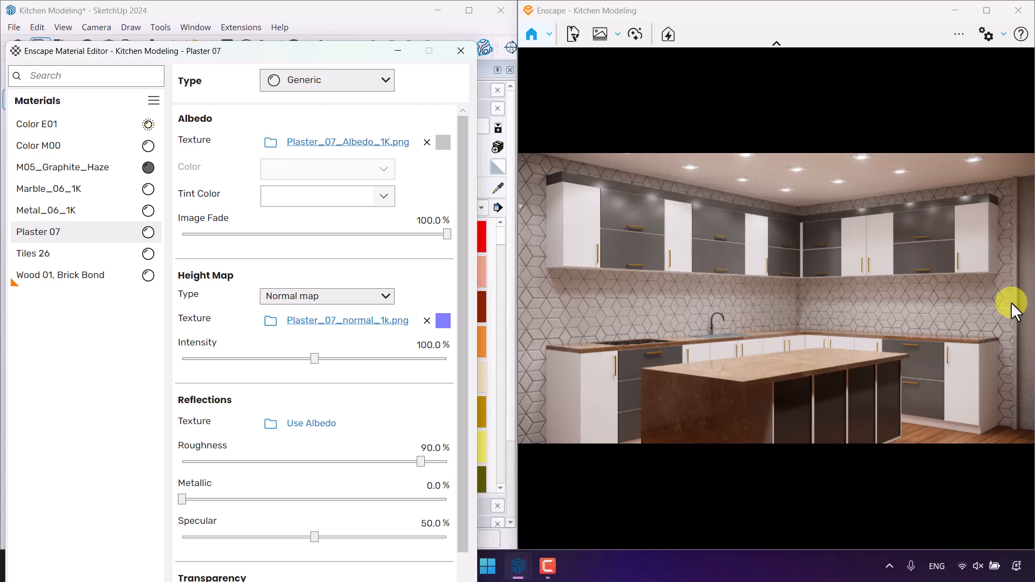
pyautogui.click(429, 345)
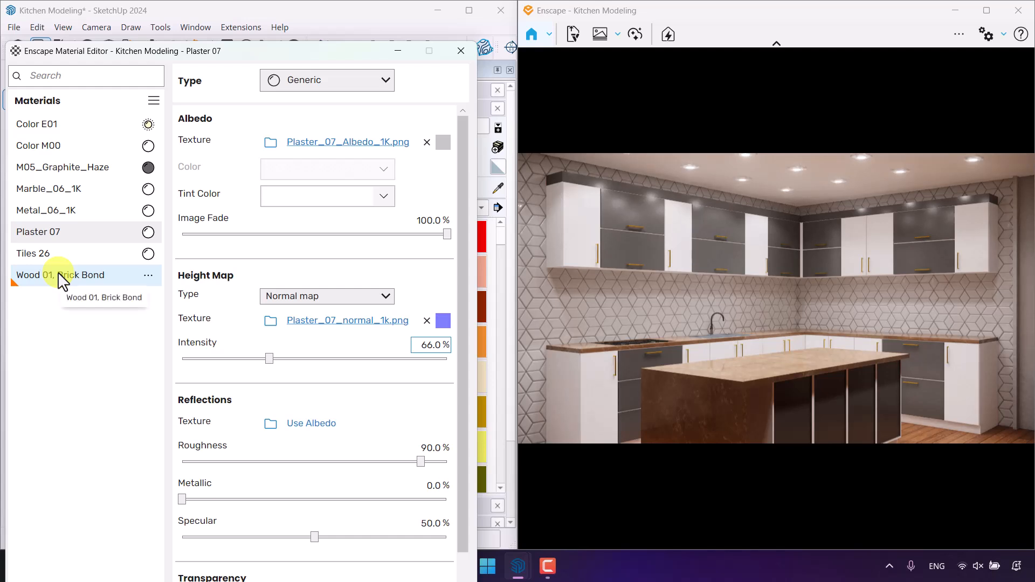
# Step: Remove the reflections texture from Wood 01, Brick Bond, set its roughness to 10% and normal map intensity to 88%, and close the material editor
pyautogui.click(62, 275)
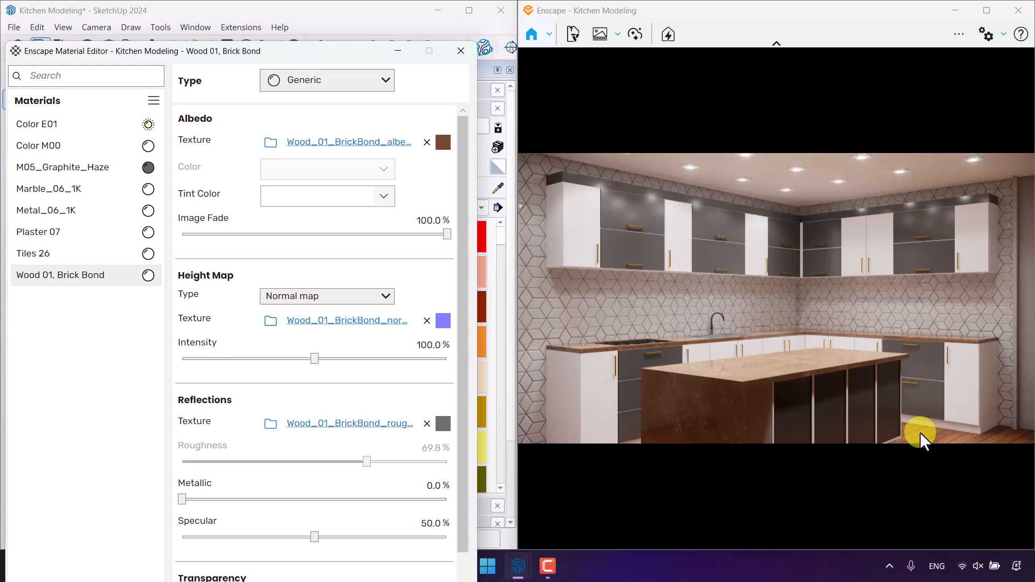
pyautogui.click(427, 423)
pyautogui.moveTo(367, 462); pyautogui.dragTo(222, 463)
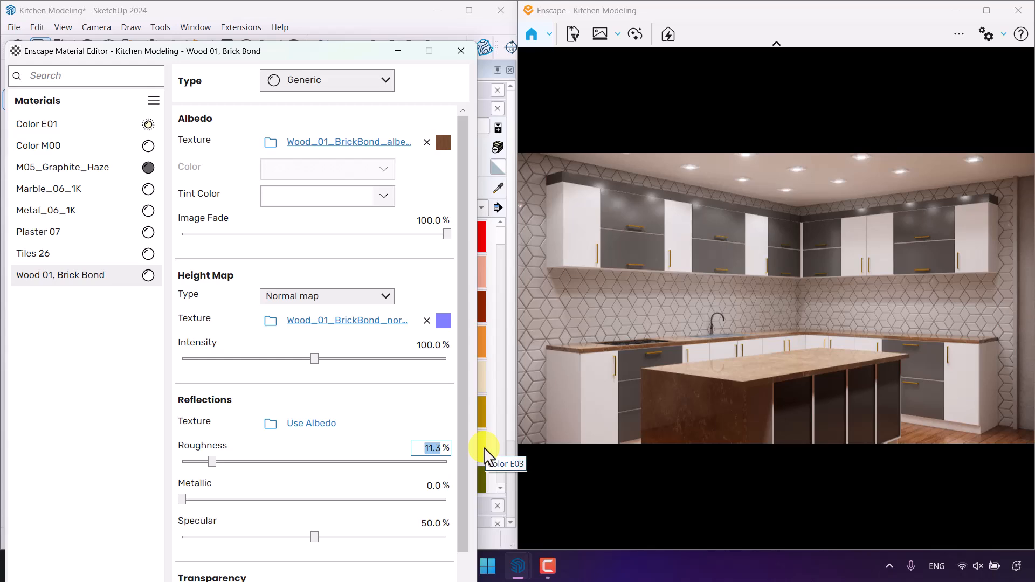
pyautogui.write('1')
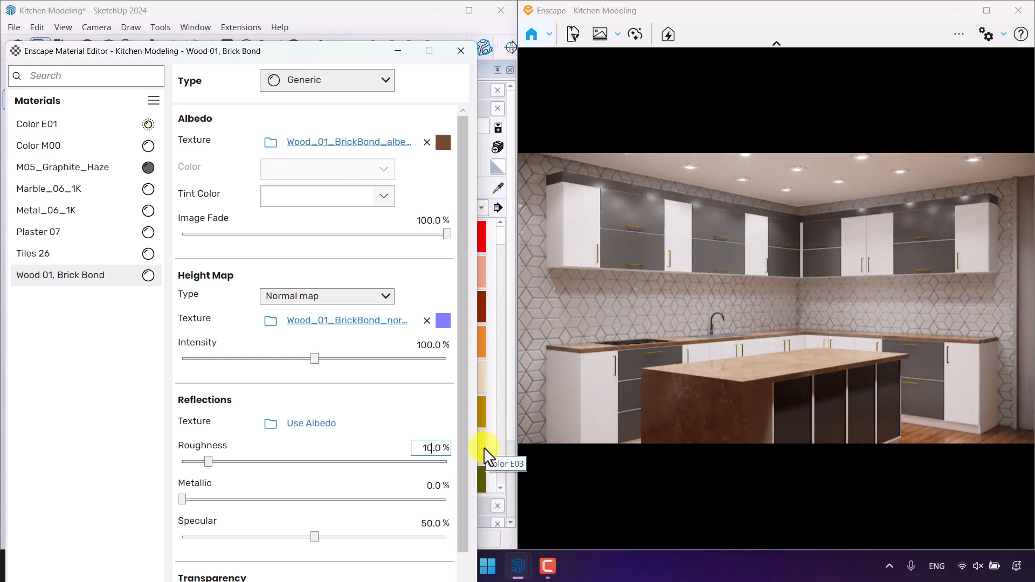
pyautogui.click(415, 345)
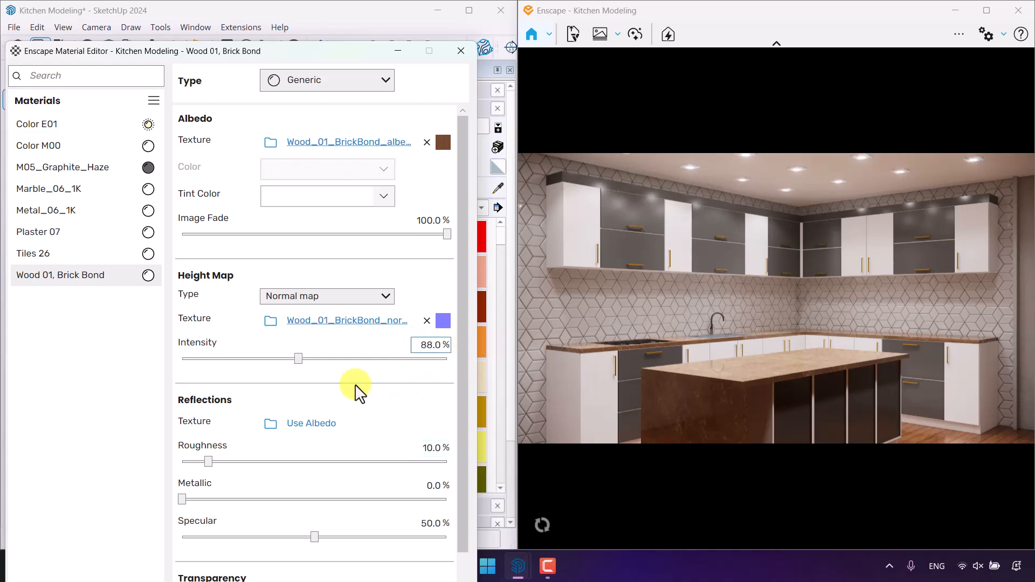
pyautogui.click(460, 51)
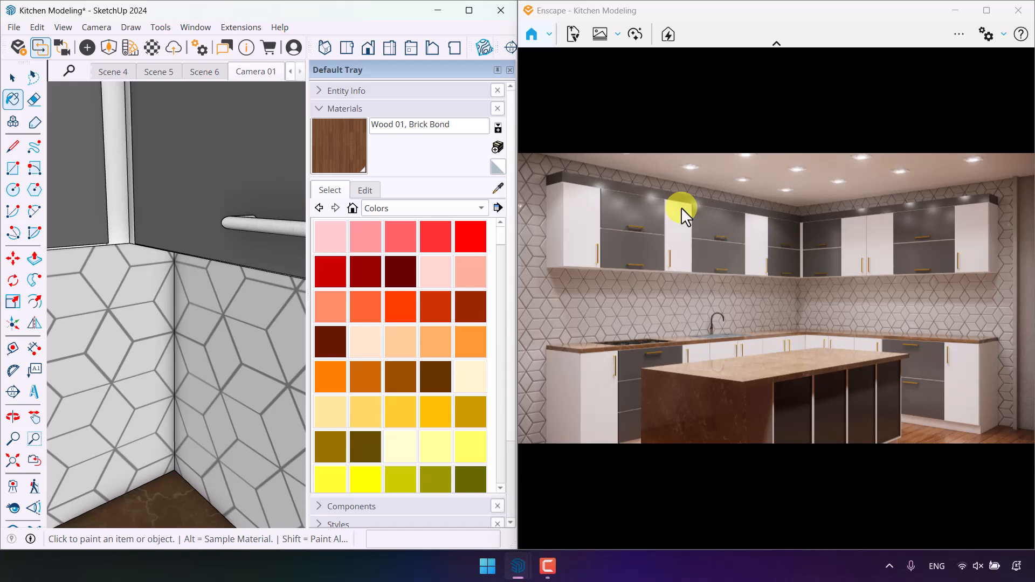
# Step: Maximize the Enscape render window, find the vase with dried flowers by searching the assets for Vase, and place it on the island countertop
pyautogui.click(994, 10)
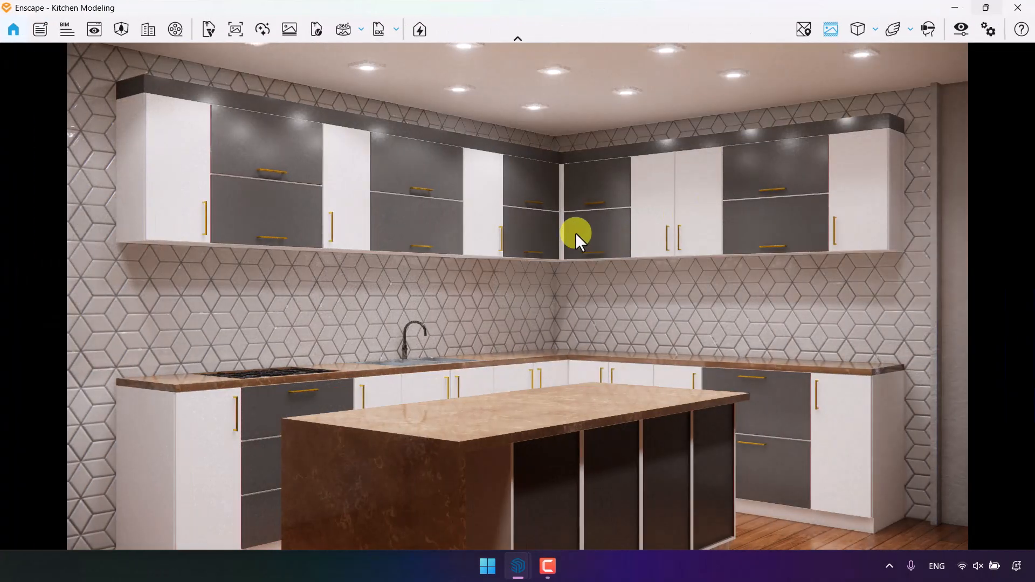
pyautogui.click(121, 28)
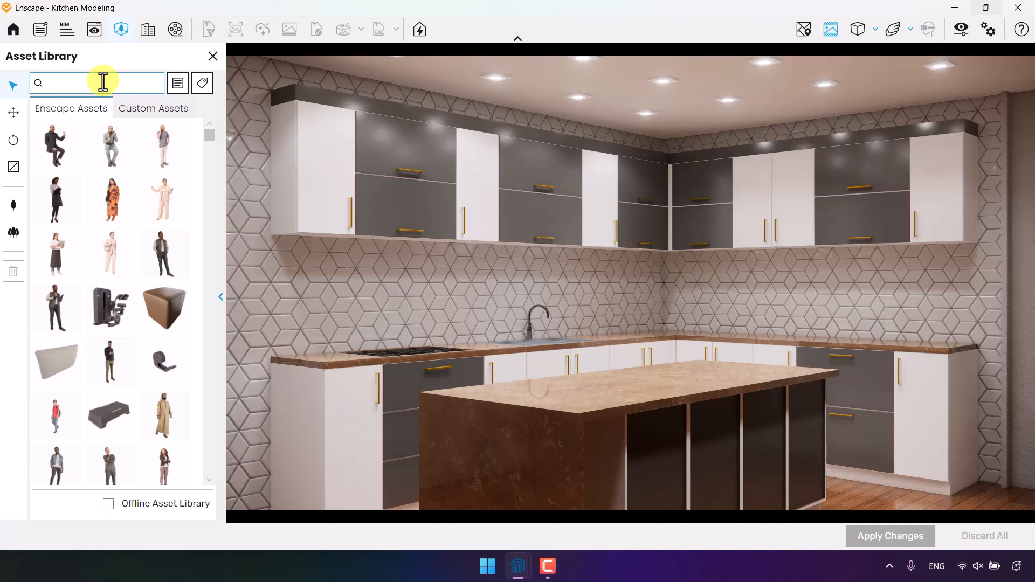
pyautogui.press('Return')
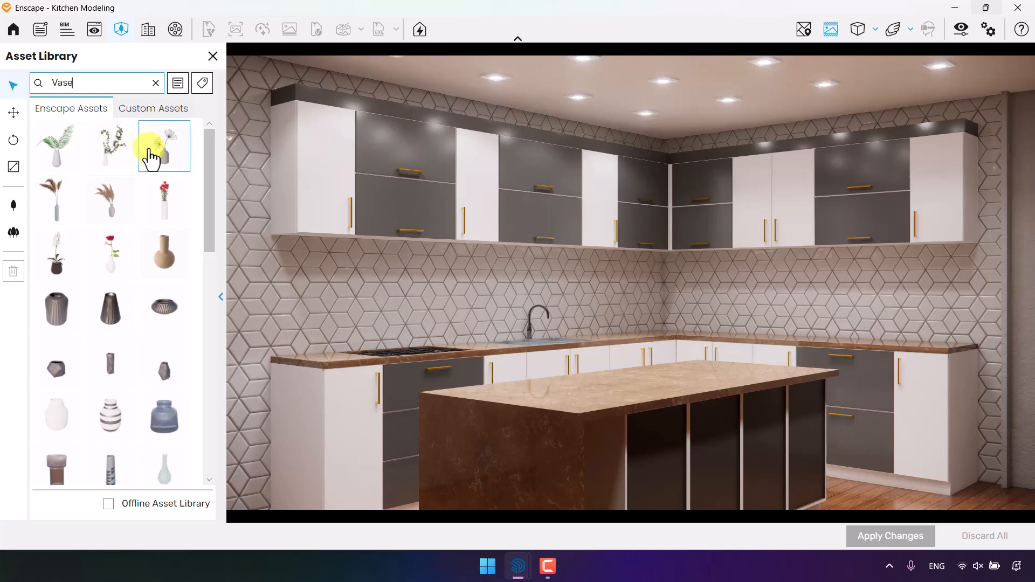
pyautogui.click(640, 384)
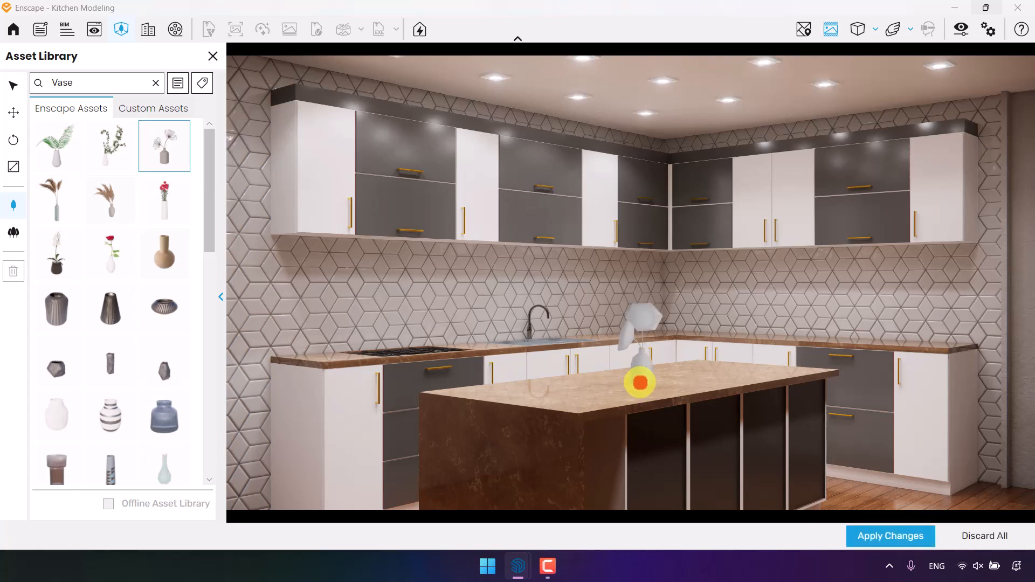
pyautogui.click(541, 384)
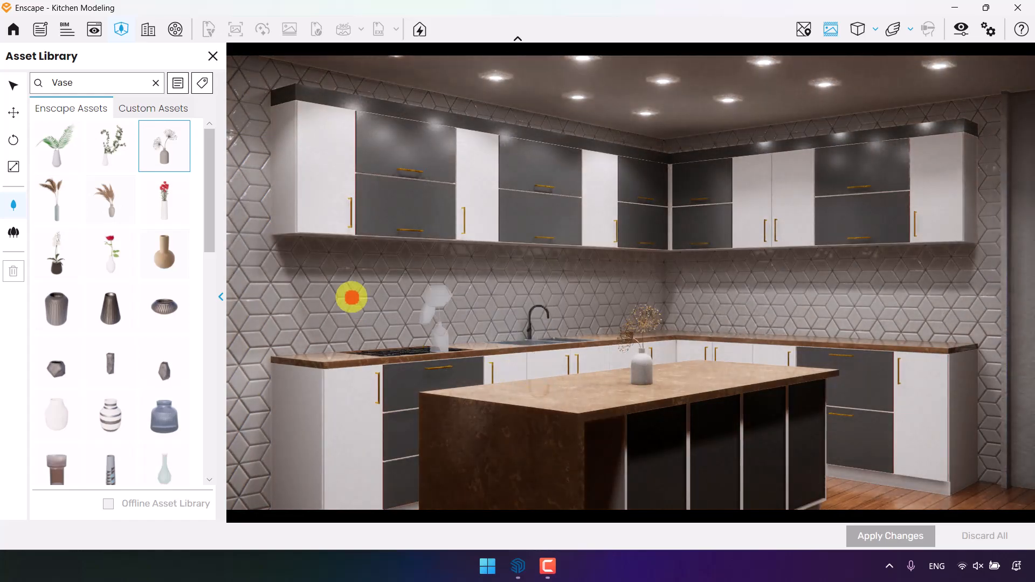
pyautogui.click(213, 56)
# Step: Open Enscape's visual settings and set the camera exposure to 54%
pyautogui.click(962, 30)
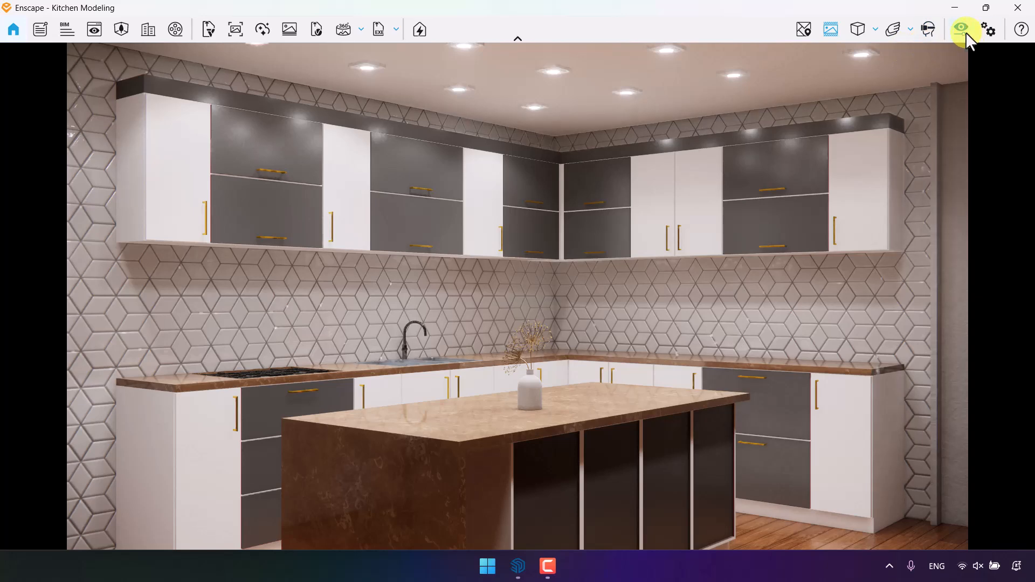
pyautogui.moveTo(480, 33); pyautogui.dragTo(178, 31)
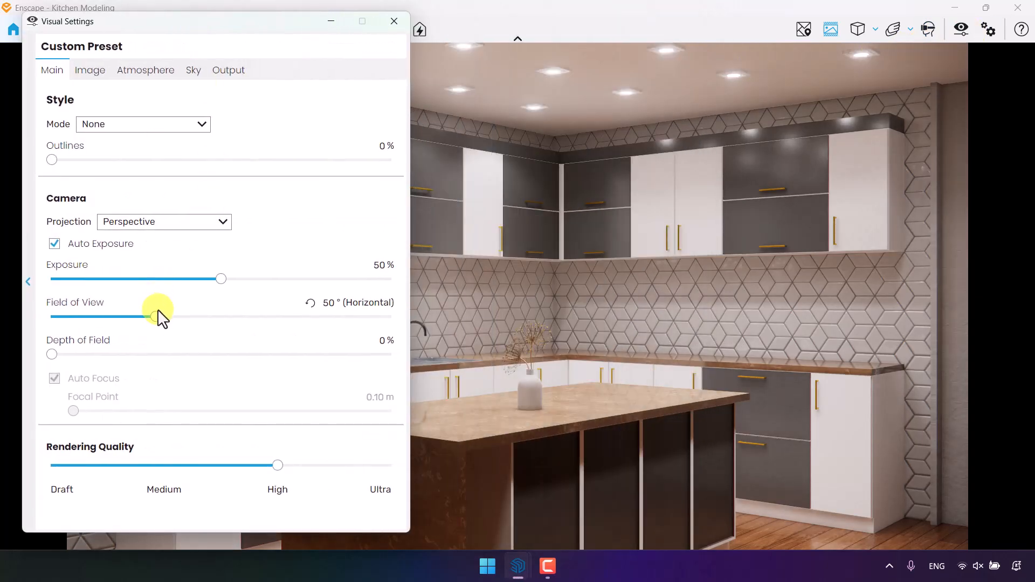
pyautogui.moveTo(221, 280); pyautogui.dragTo(236, 280)
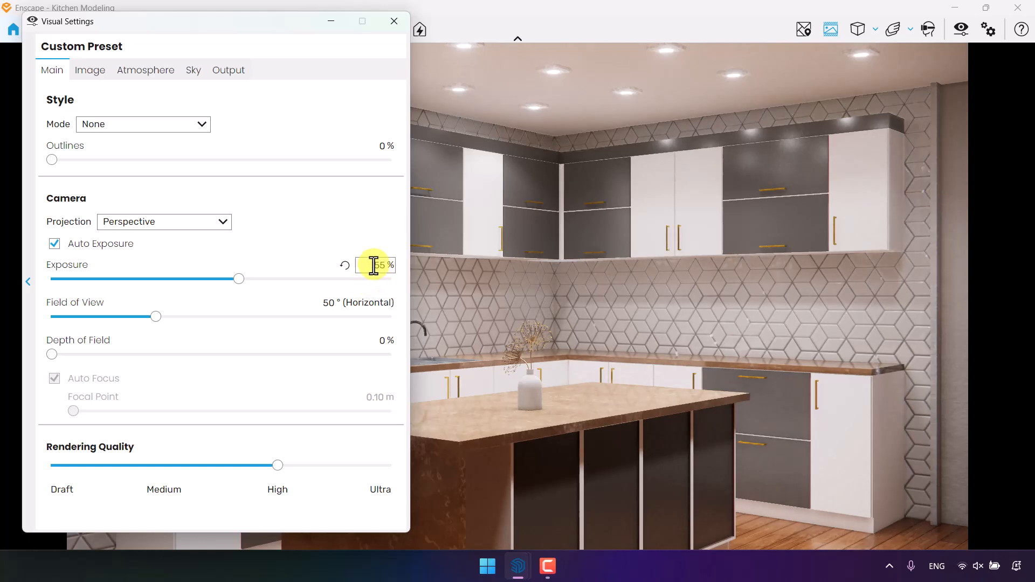
pyautogui.click(372, 265)
pyautogui.write('54')
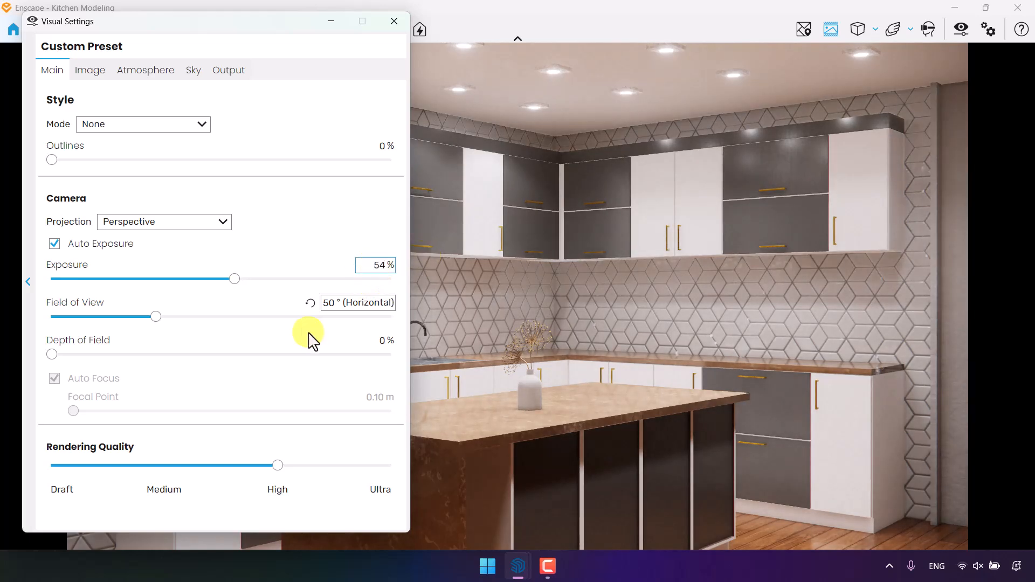
# Step: Raise the depth of field to 34%, turn off auto focus and set the focal point to 4.68 m to focus on the vase
pyautogui.moveTo(53, 355); pyautogui.dragTo(166, 355)
pyautogui.click(55, 378)
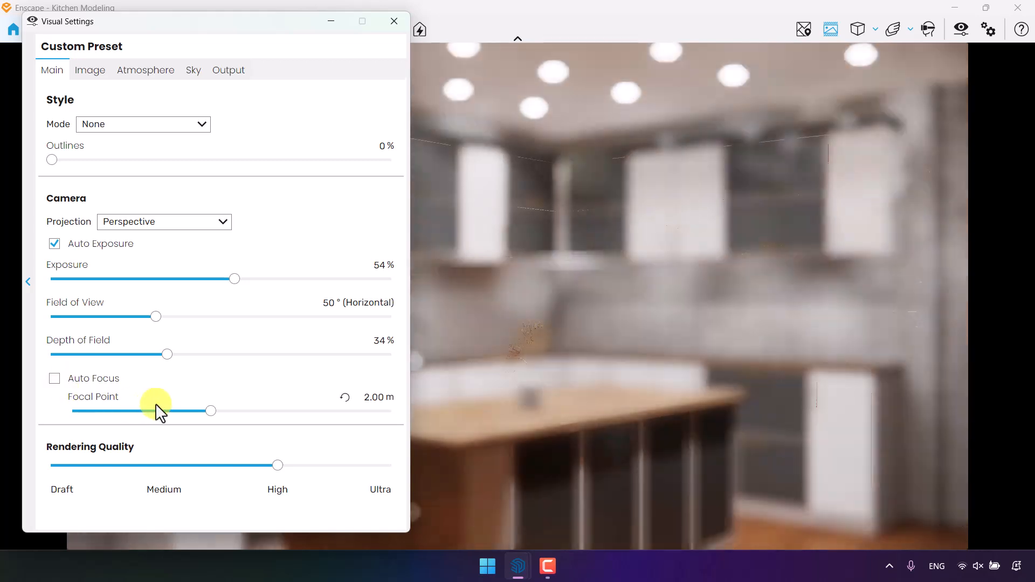
pyautogui.moveTo(207, 412); pyautogui.dragTo(250, 414)
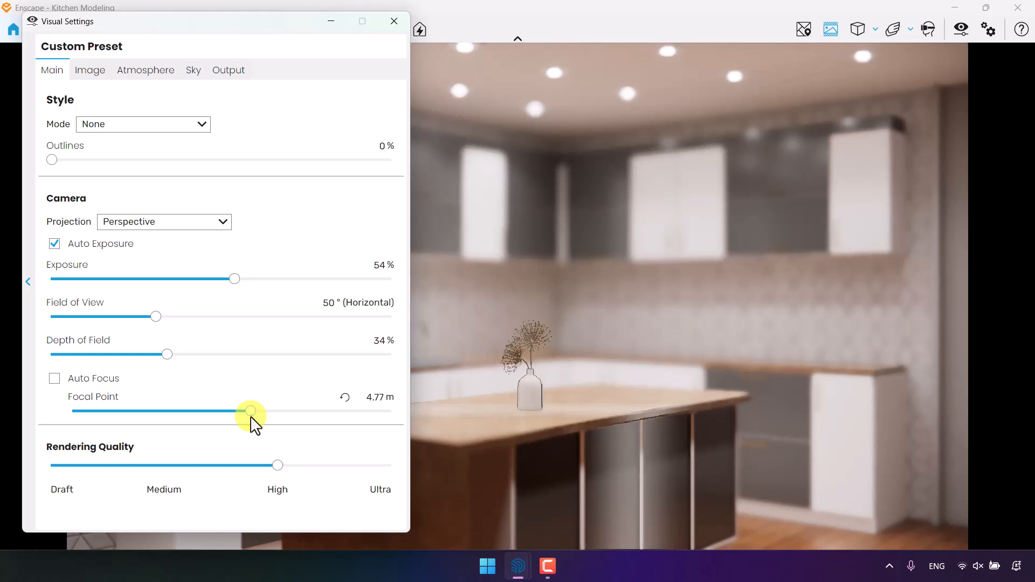
pyautogui.doubleClick(369, 399)
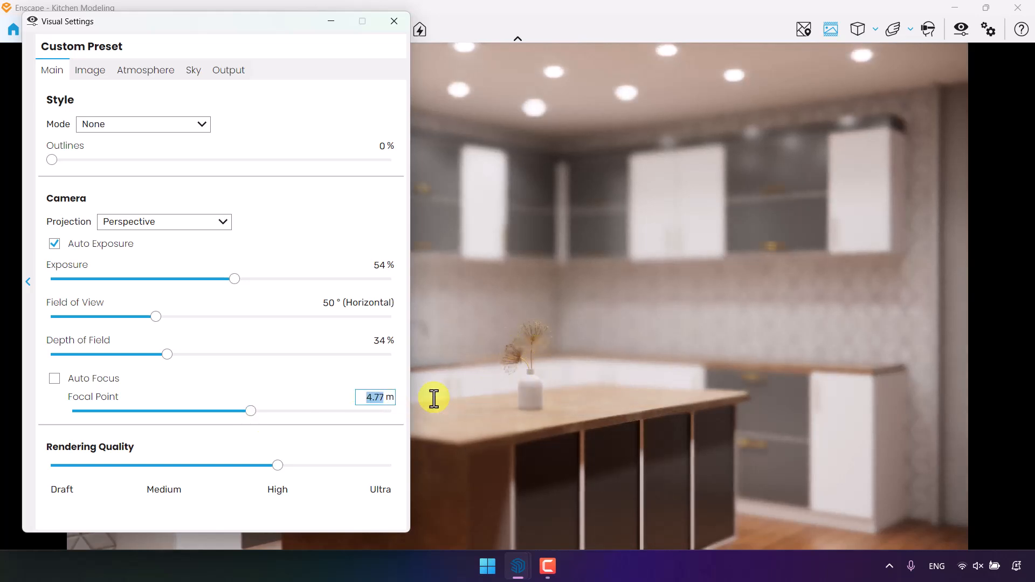
pyautogui.write('4.')
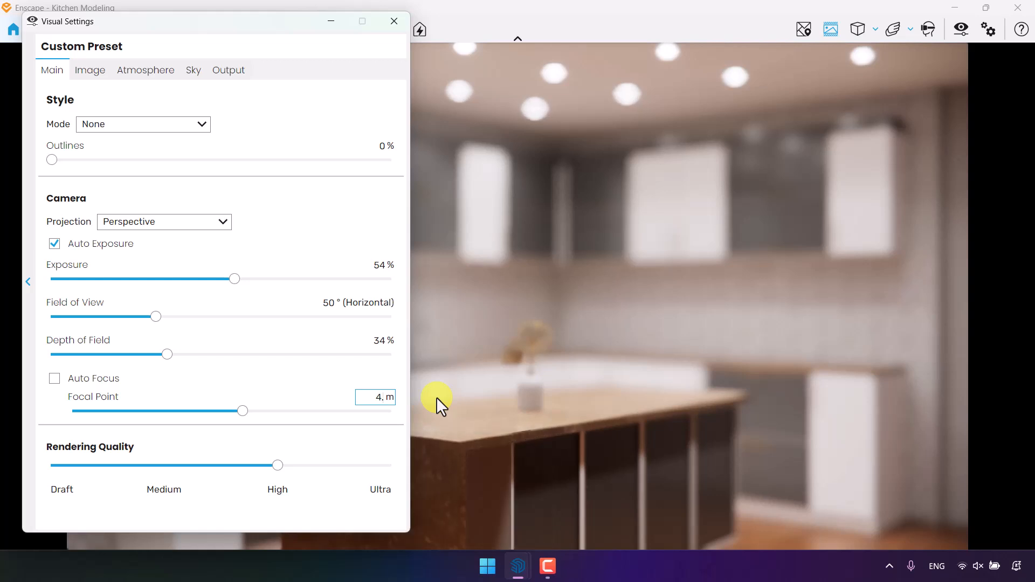
pyautogui.write('68')
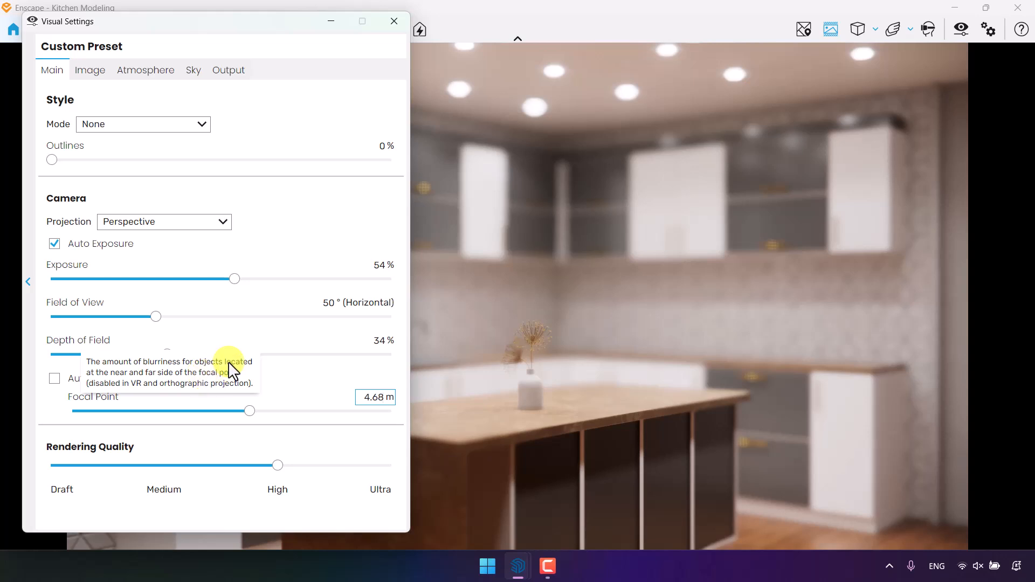
# Step: Reduce the depth of field to 7% for a subtle blur
pyautogui.moveTo(168, 356); pyautogui.dragTo(71, 358)
pyautogui.click(389, 342)
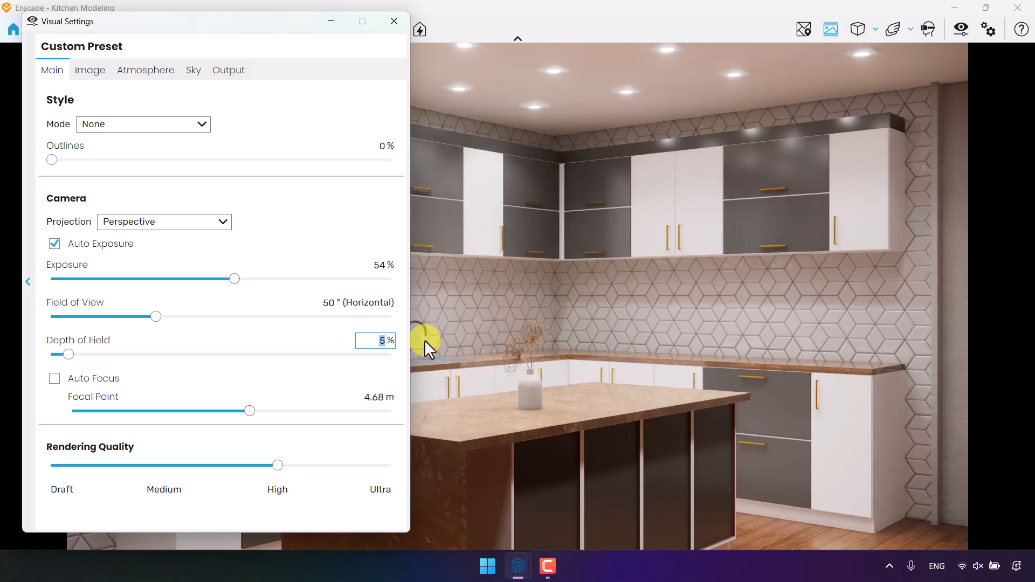
pyautogui.write('7')
# Step: Enable auto contrast in the image corrections and set the color temperature to 6,000 K
pyautogui.click(90, 71)
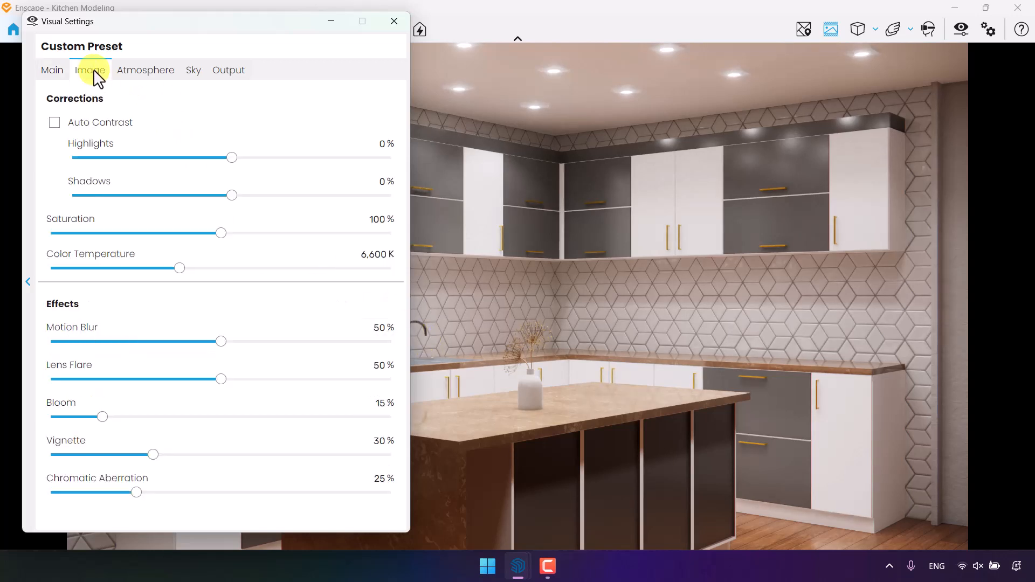
pyautogui.click(61, 124)
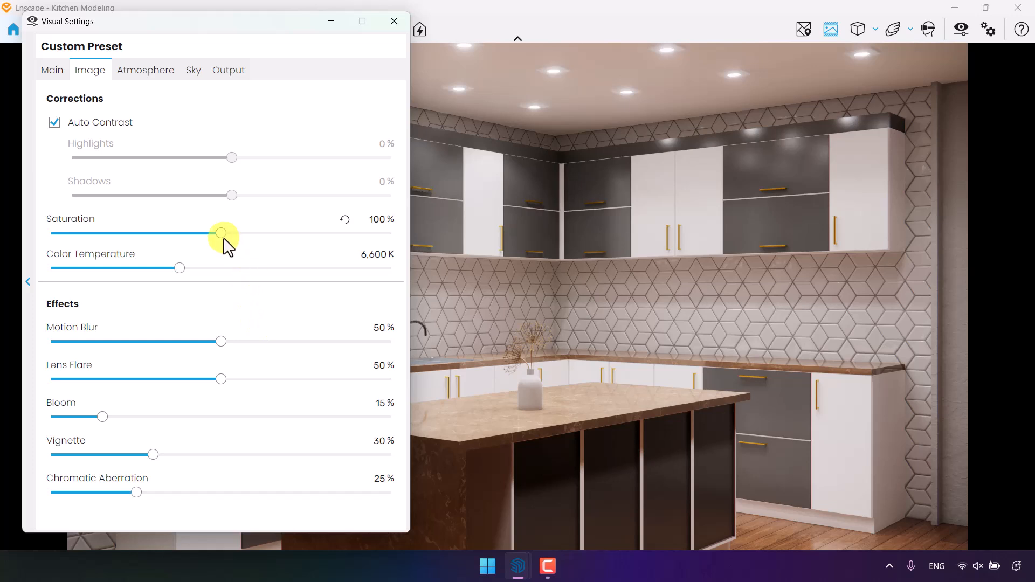
pyautogui.click(367, 255)
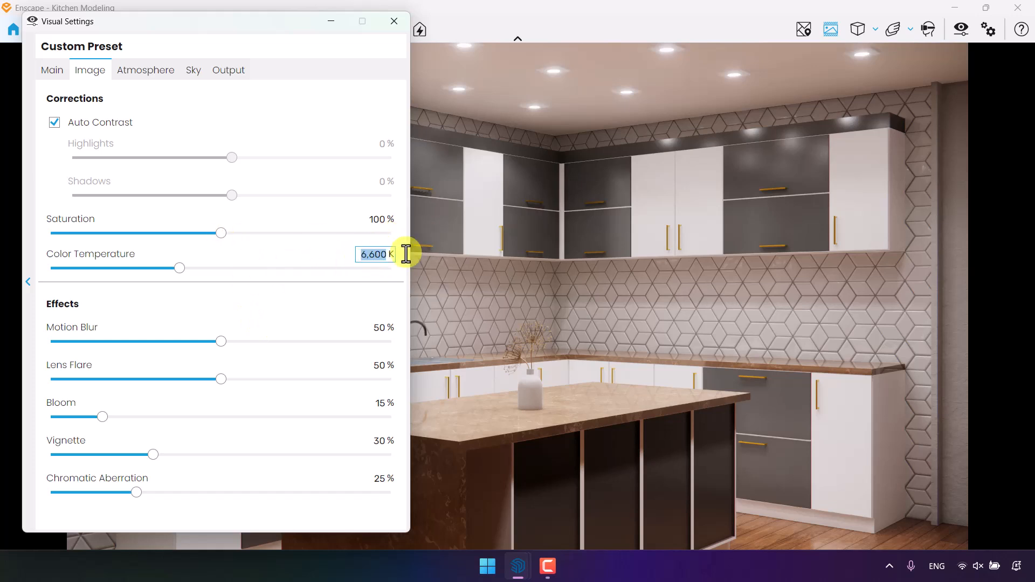
pyautogui.write('6000')
# Step: Set the lens flare effect to 44% and the bloom effect to 4%
pyautogui.click(374, 365)
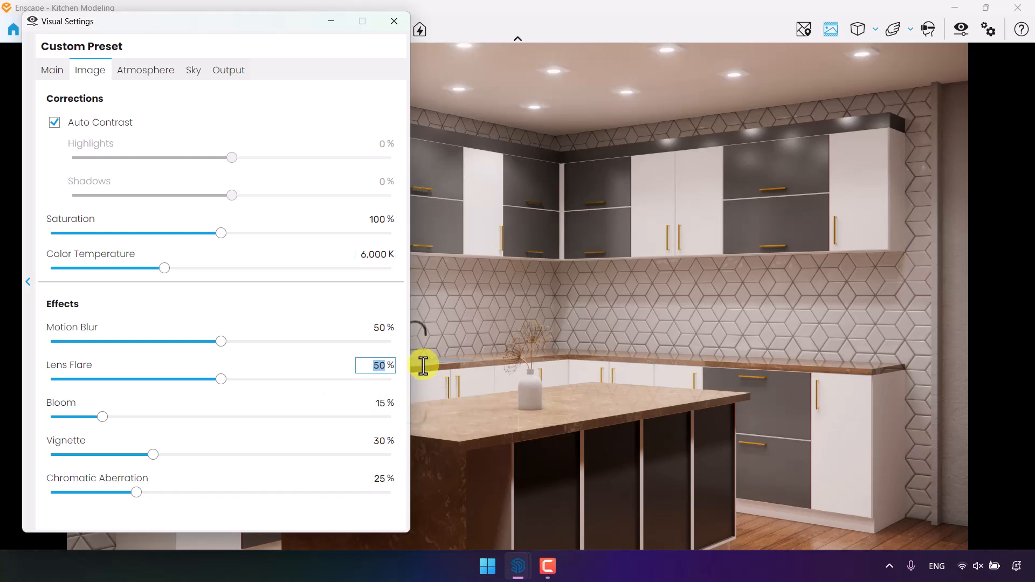
pyautogui.write('44')
pyautogui.click(377, 403)
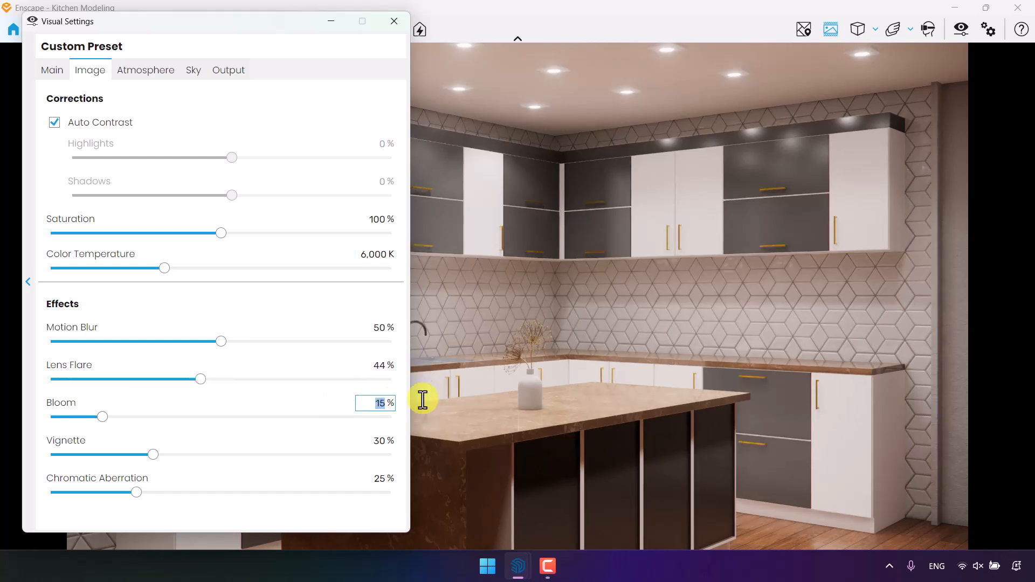
pyautogui.write('4')
# Step: Set the vignette effect to 24% and the chromatic aberration to 0%
pyautogui.click(377, 441)
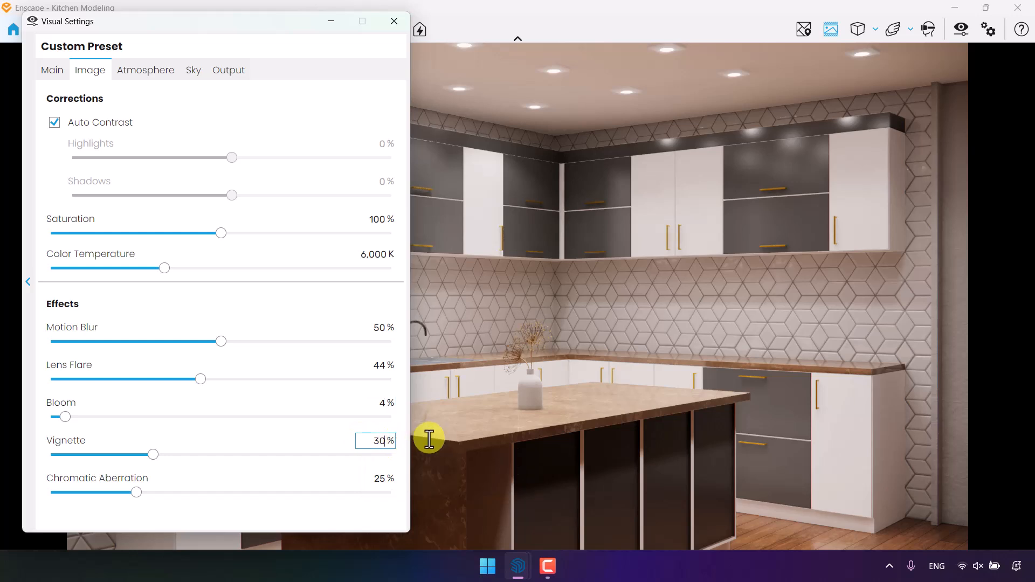
pyautogui.hotkey('ctrl', 'a')
pyautogui.write('24')
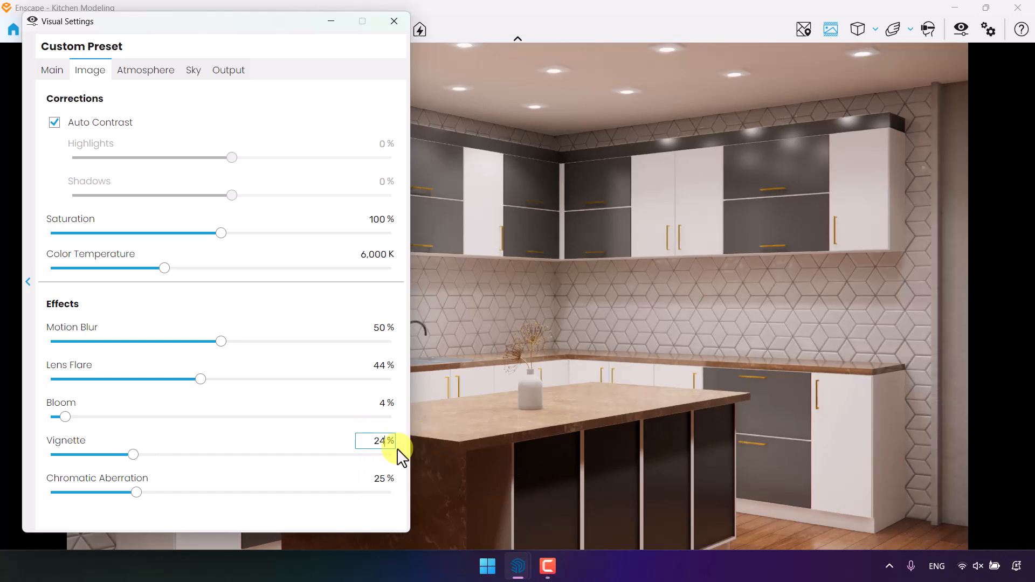
pyautogui.click(371, 479)
pyautogui.write('0')
# Step: In the atmosphere settings, set shadow sharpness to 0% and artificial light brightness to 113%, then close the visual settings
pyautogui.click(141, 70)
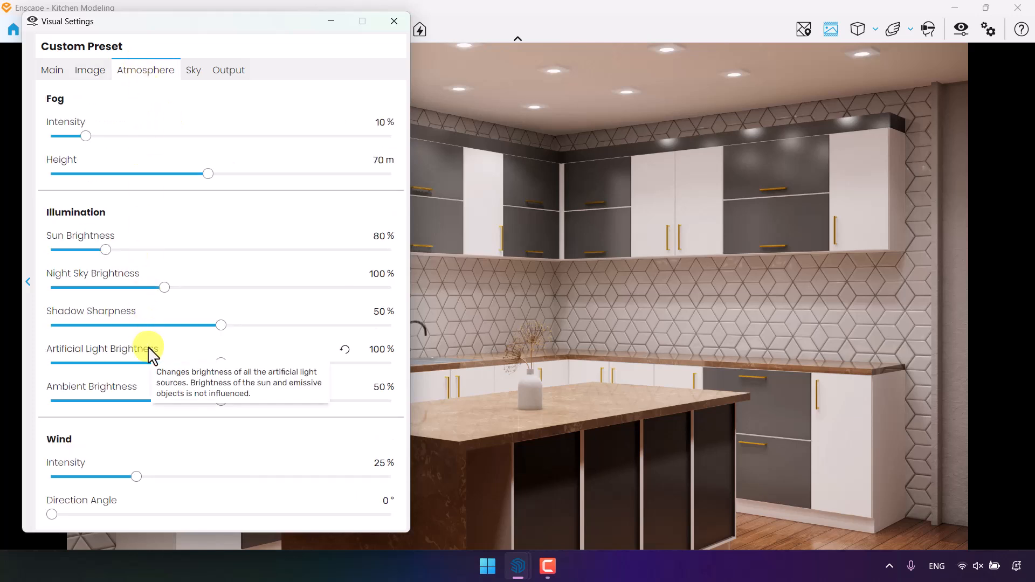
pyautogui.moveTo(221, 325); pyautogui.dragTo(42, 332)
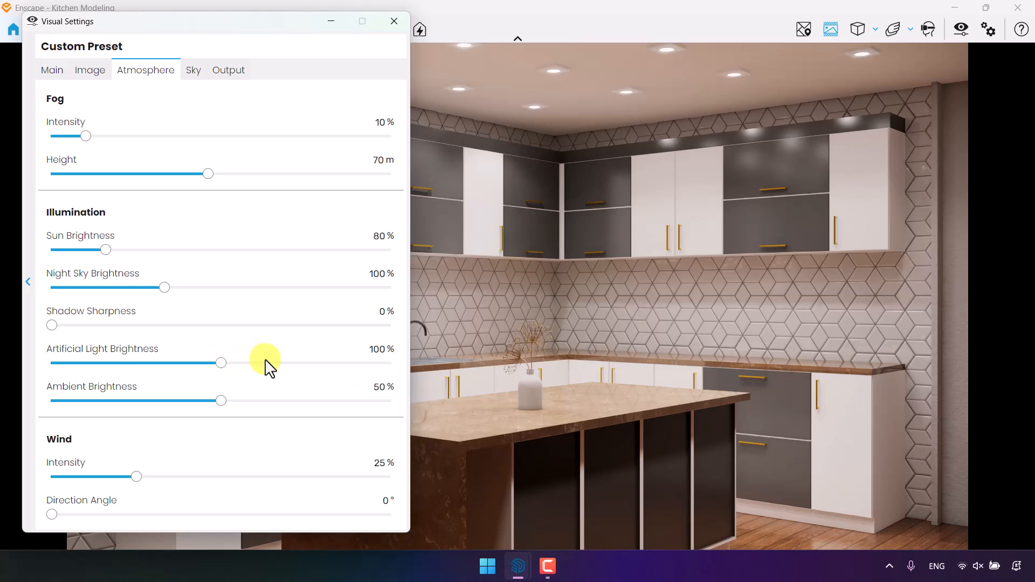
pyautogui.moveTo(221, 363); pyautogui.dragTo(247, 370)
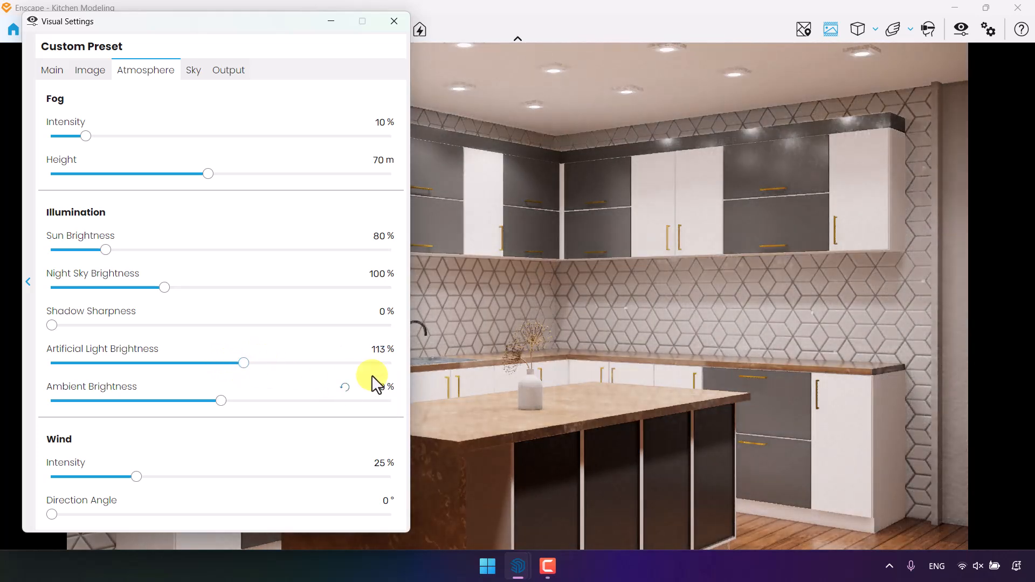
pyautogui.click(373, 349)
pyautogui.write('113')
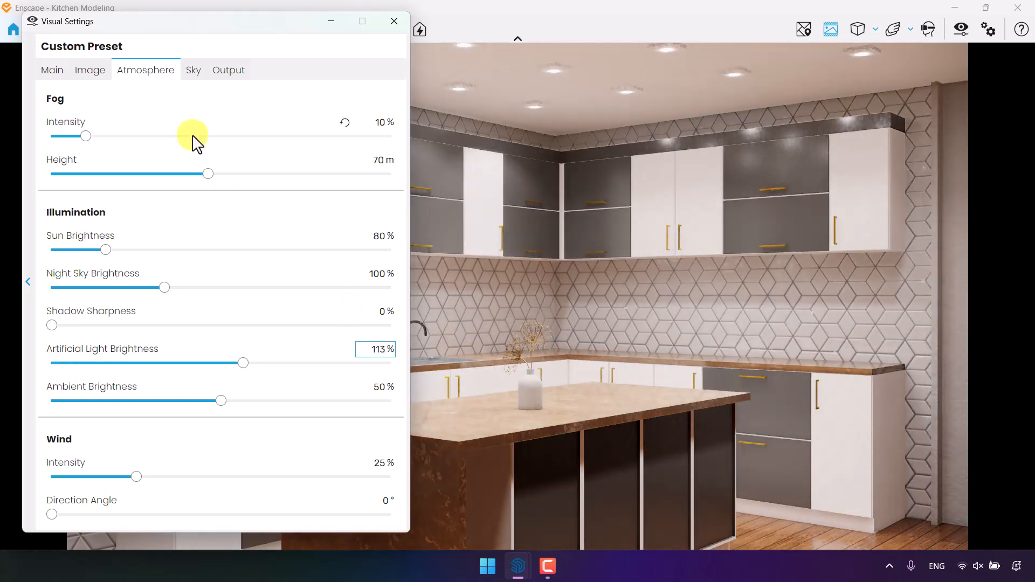
pyautogui.click(195, 75)
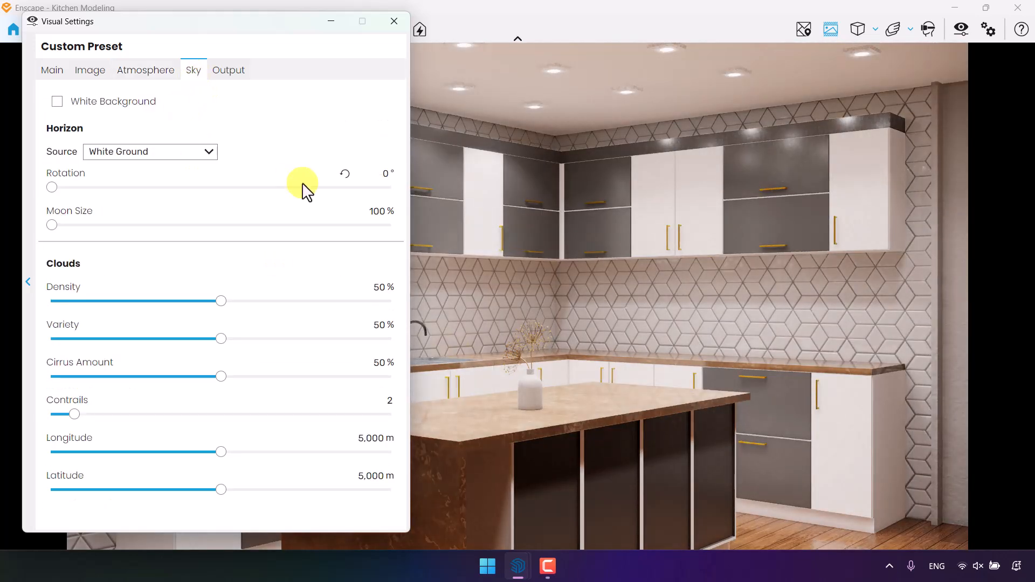
pyautogui.click(232, 66)
pyautogui.click(394, 21)
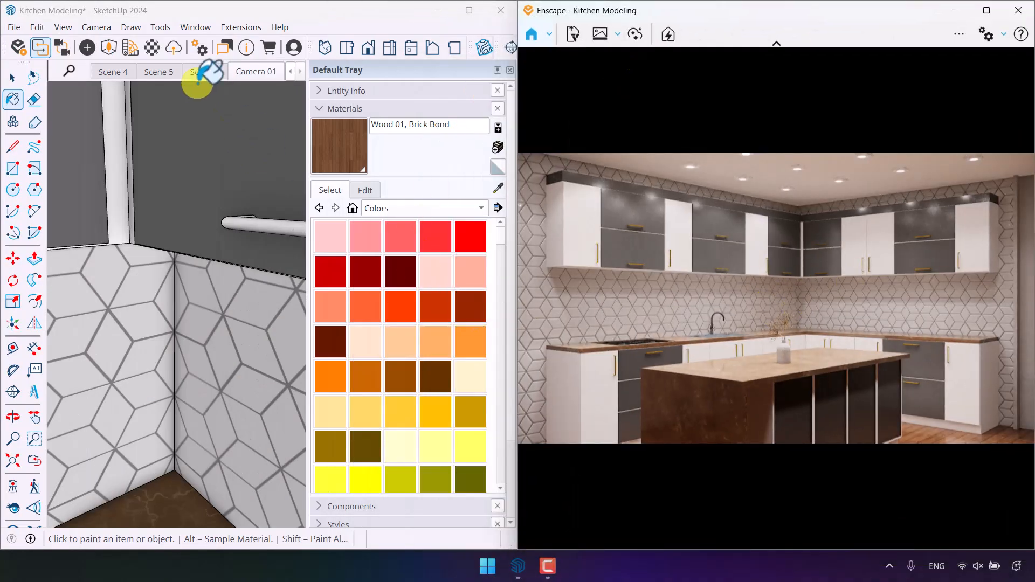
# Step: Sample the white material from the strips beneath a ceiling spotlight in the SketchUp model
pyautogui.scroll(-2, 182, 256)
pyautogui.moveTo(182, 256); pyautogui.dragTo(181, 151, button='middle')
pyautogui.scroll(-4, 171, 296)
pyautogui.press('space')
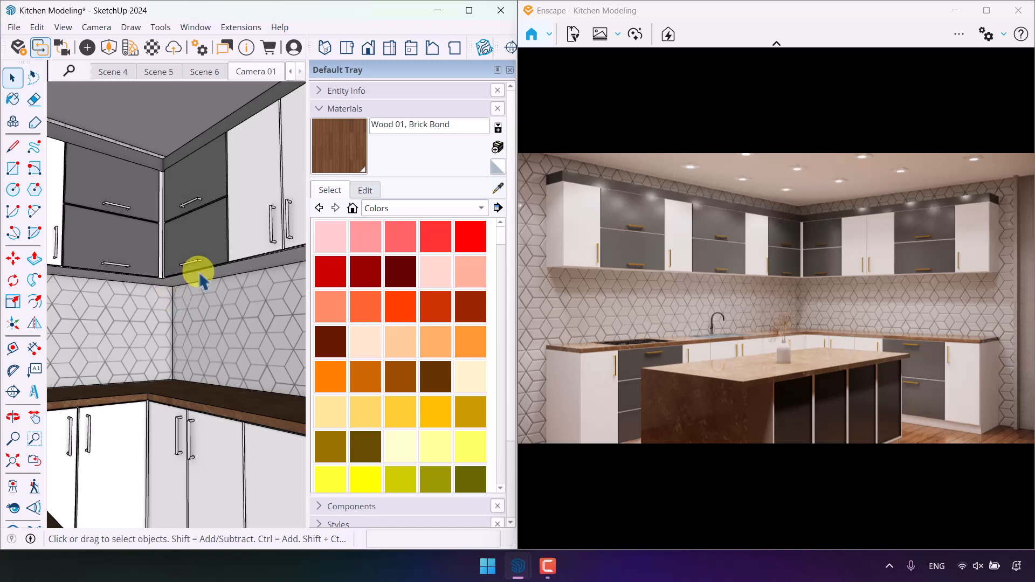
pyautogui.moveTo(198, 270)
pyautogui.mouseDown(button='middle')
pyautogui.moveTo(135, 351)
pyautogui.moveTo(102, 460)
pyautogui.moveTo(259, 275)
pyautogui.moveTo(196, 301)
pyautogui.mouseUp(button='middle')
pyautogui.scroll(5, 237, 231)
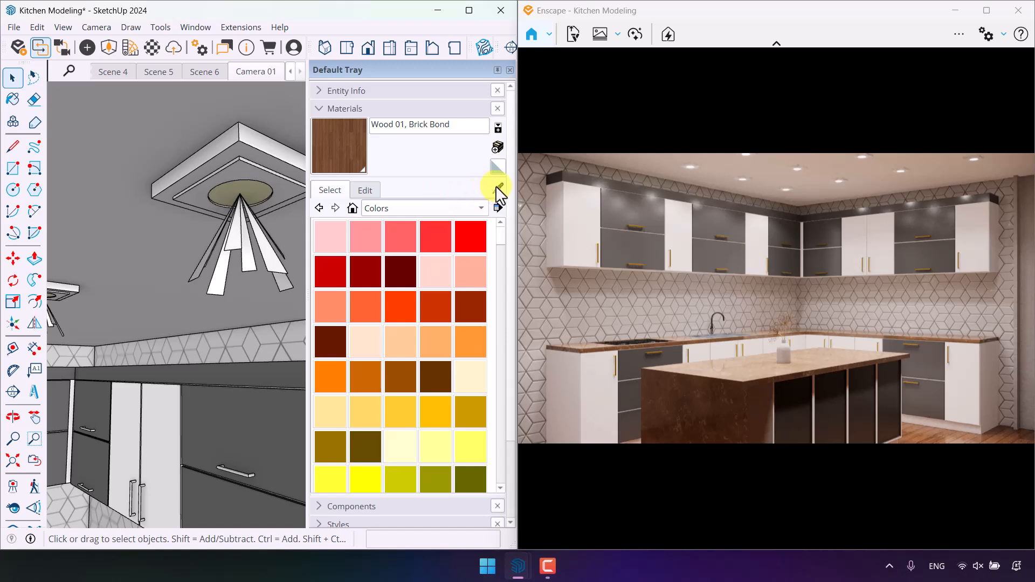
pyautogui.click(497, 188)
pyautogui.scroll(2, 238, 224)
pyautogui.click(237, 224)
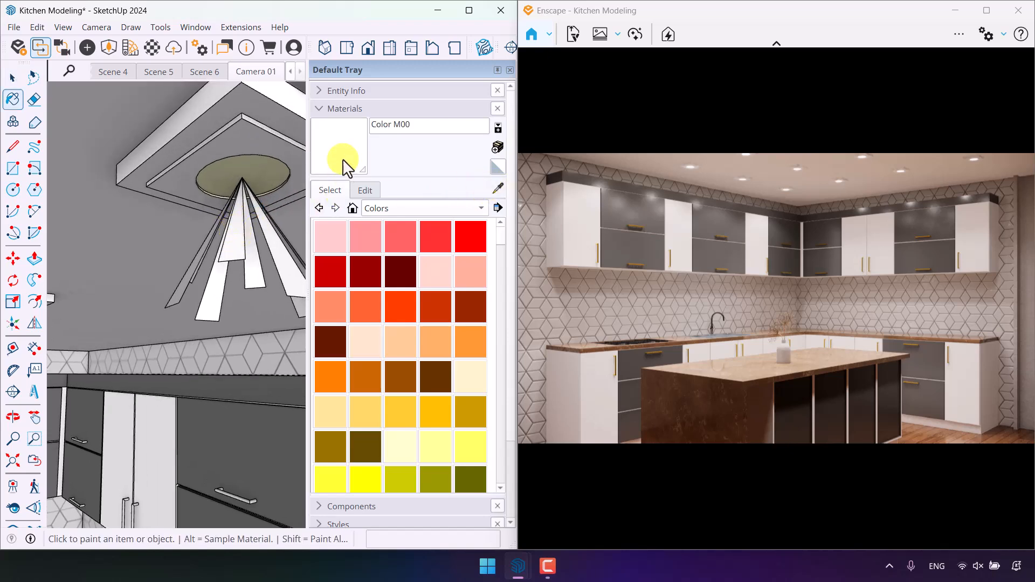
# Step: Open the sampled Color M00 material in the Enscape Material Editor and give its albedo a pale warm cream color
pyautogui.click(153, 48)
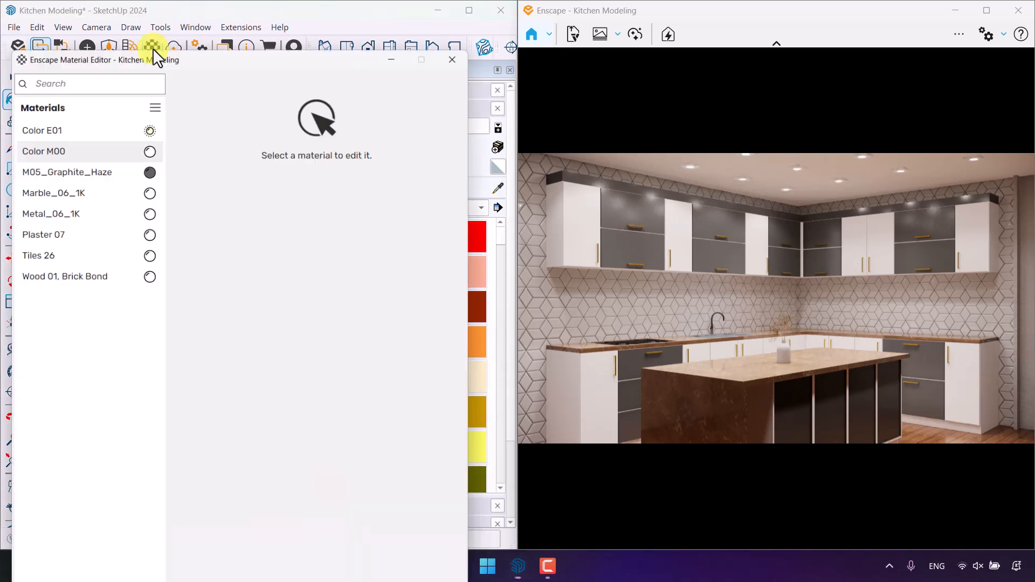
pyautogui.click(318, 171)
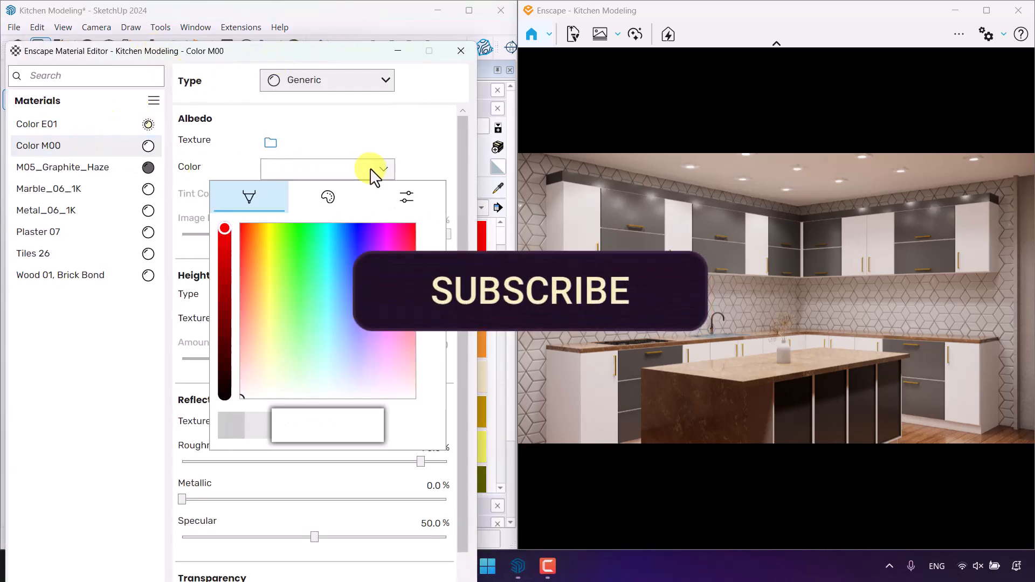
pyautogui.click(263, 378)
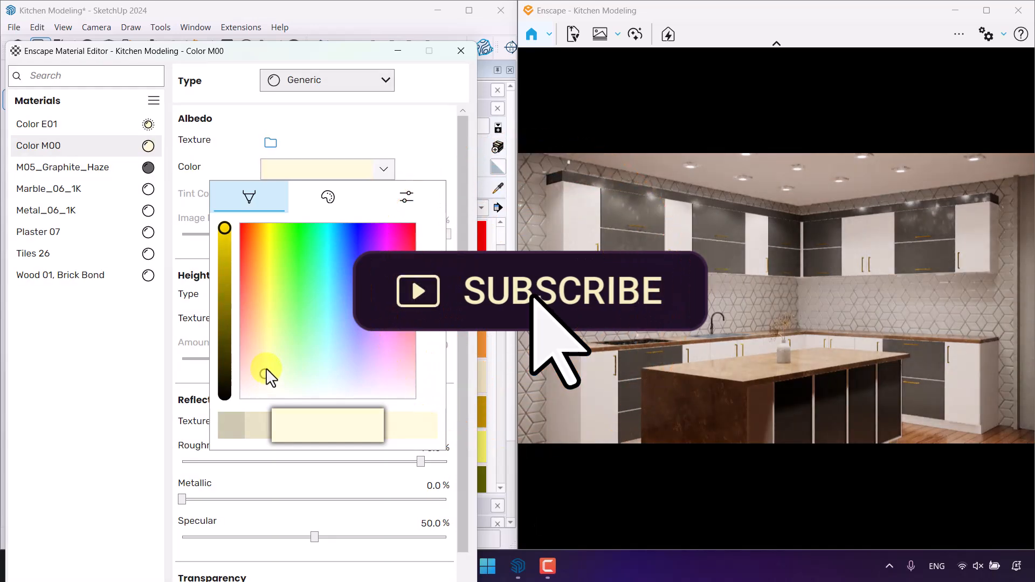
pyautogui.moveTo(266, 374)
pyautogui.mouseDown()
pyautogui.moveTo(262, 335)
pyautogui.moveTo(318, 324)
pyautogui.moveTo(260, 353)
pyautogui.moveTo(270, 381)
pyautogui.moveTo(331, 340)
pyautogui.moveTo(317, 353)
pyautogui.moveTo(291, 340)
pyautogui.moveTo(286, 288)
pyautogui.moveTo(345, 285)
pyautogui.moveTo(338, 312)
pyautogui.moveTo(263, 370)
pyautogui.mouseUp()
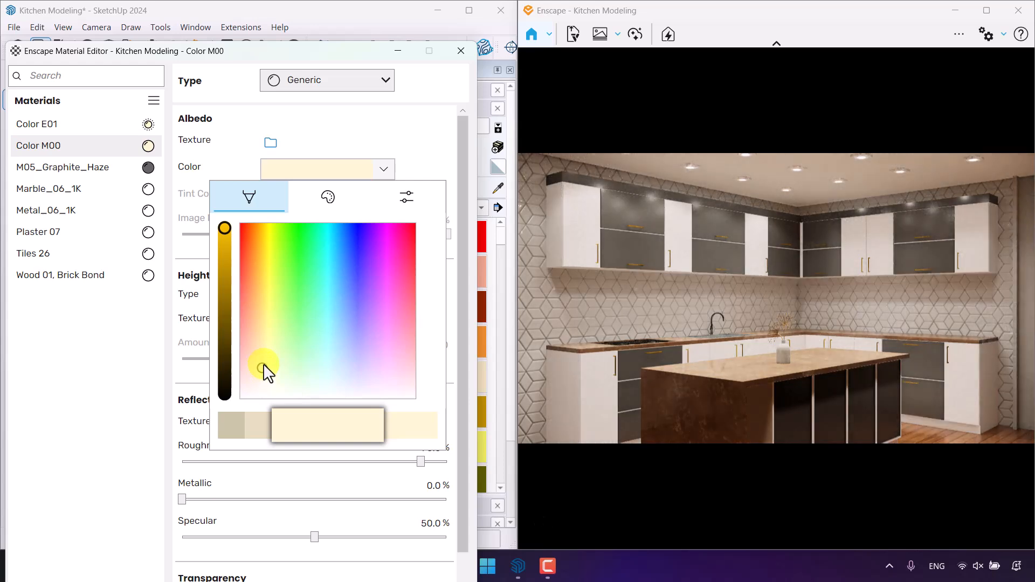
# Step: Fine-tune the Color M00 albedo color with red 250 and blue 202, and close the material editor
pyautogui.click(405, 198)
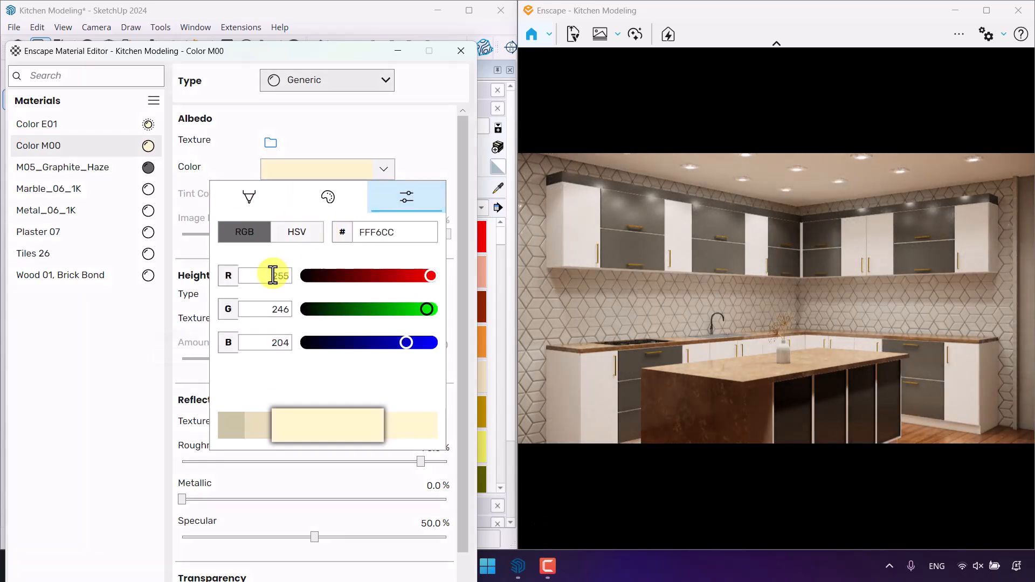
pyautogui.moveTo(272, 276); pyautogui.dragTo(310, 279)
pyautogui.write('250')
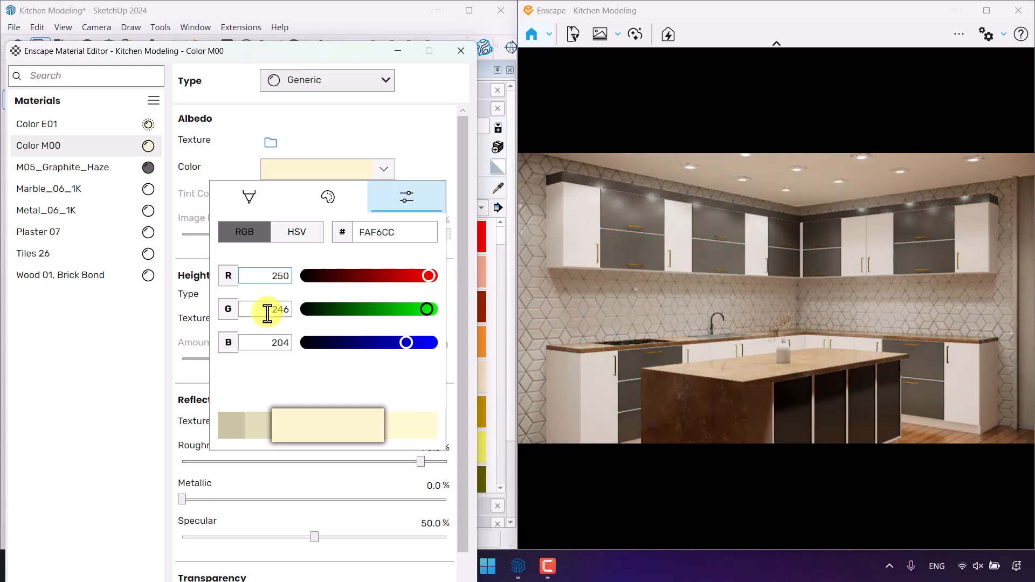
pyautogui.moveTo(267, 343); pyautogui.dragTo(312, 343)
pyautogui.write('202')
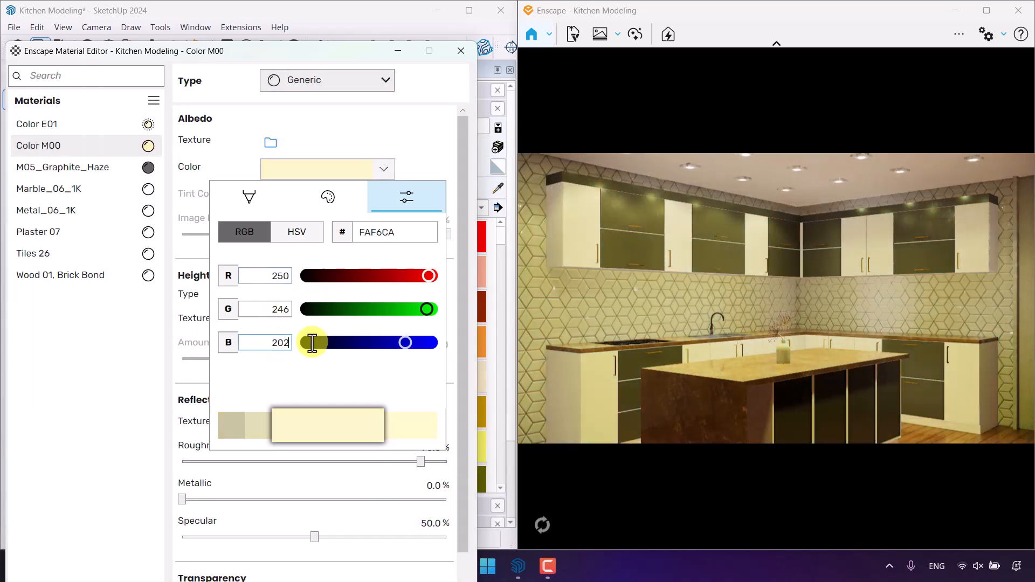
pyautogui.click(420, 148)
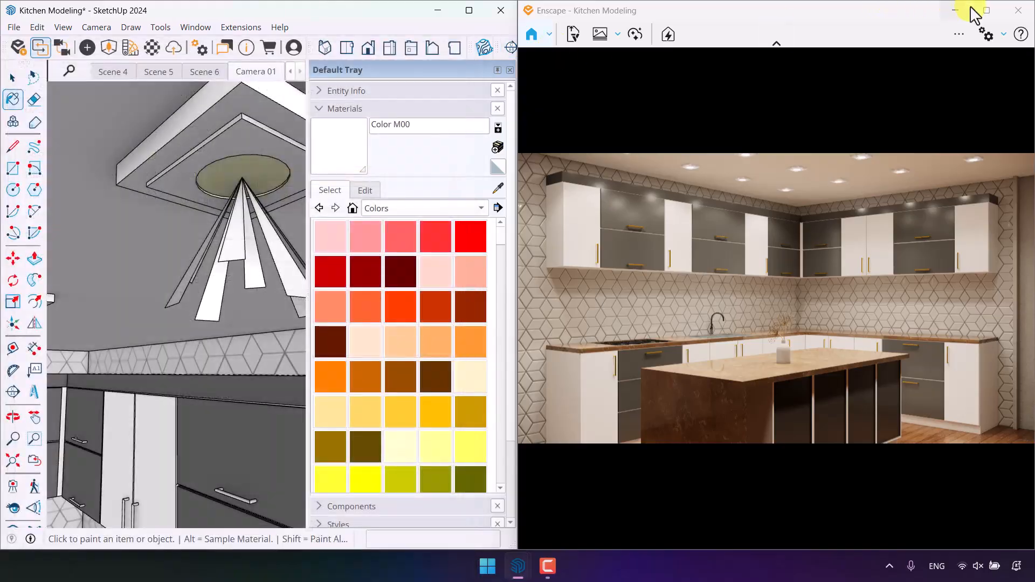
# Step: Maximize the Enscape window and raise the rendering quality to Ultra in the visual settings
pyautogui.click(987, 11)
pyautogui.click(964, 38)
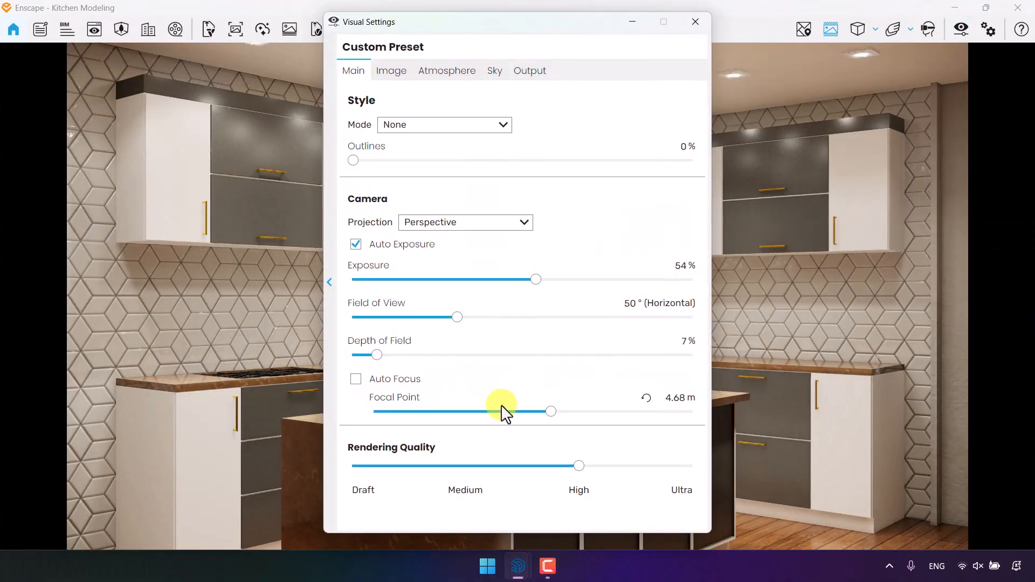
pyautogui.moveTo(585, 467); pyautogui.dragTo(691, 466)
pyautogui.click(703, 19)
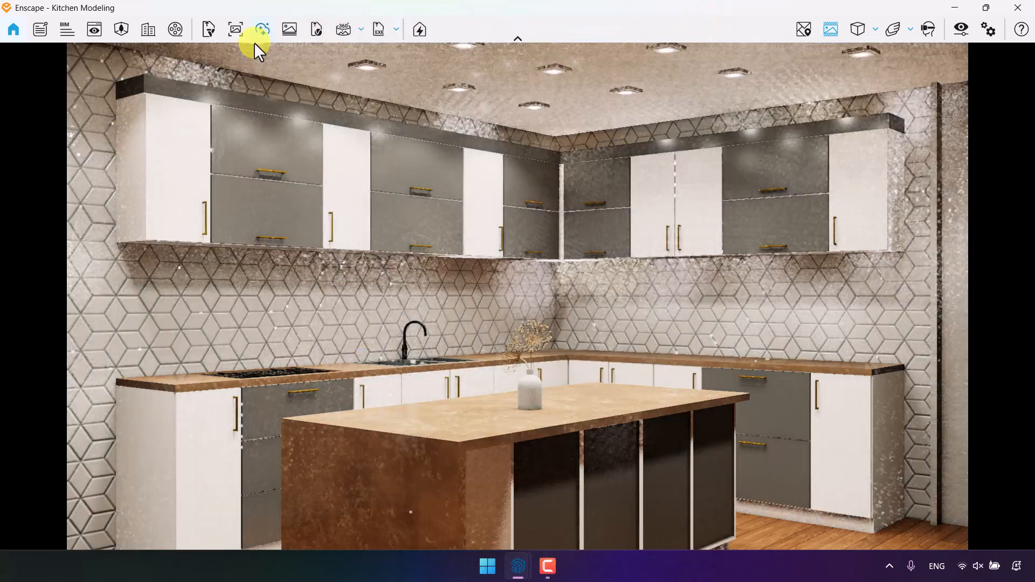
# Step: Render the current kitchen view as a screenshot and save it as a Portable Network Graphics file under the suggested name
pyautogui.click(233, 31)
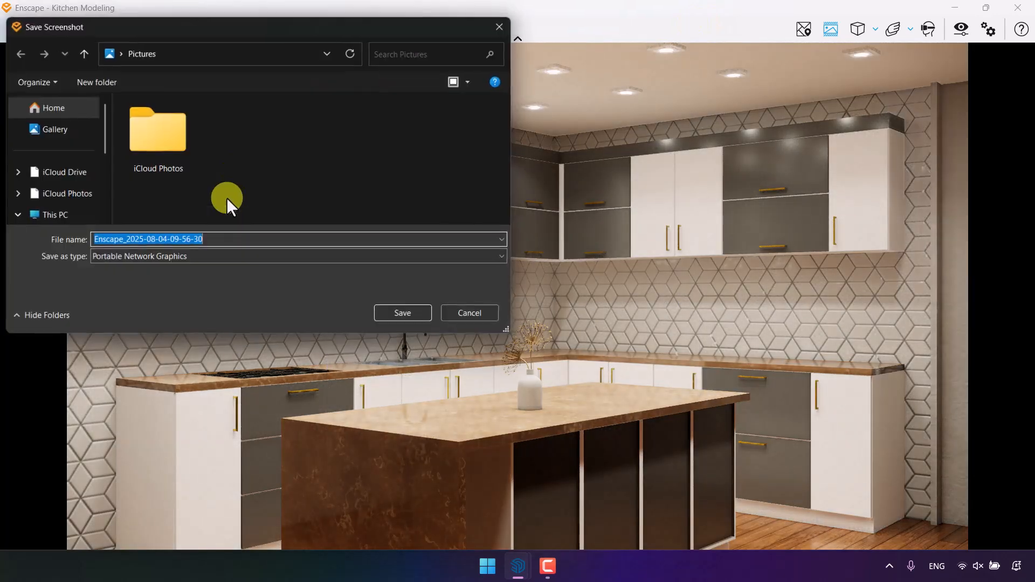
pyautogui.click(121, 53)
pyautogui.click(134, 72)
pyautogui.click(394, 310)
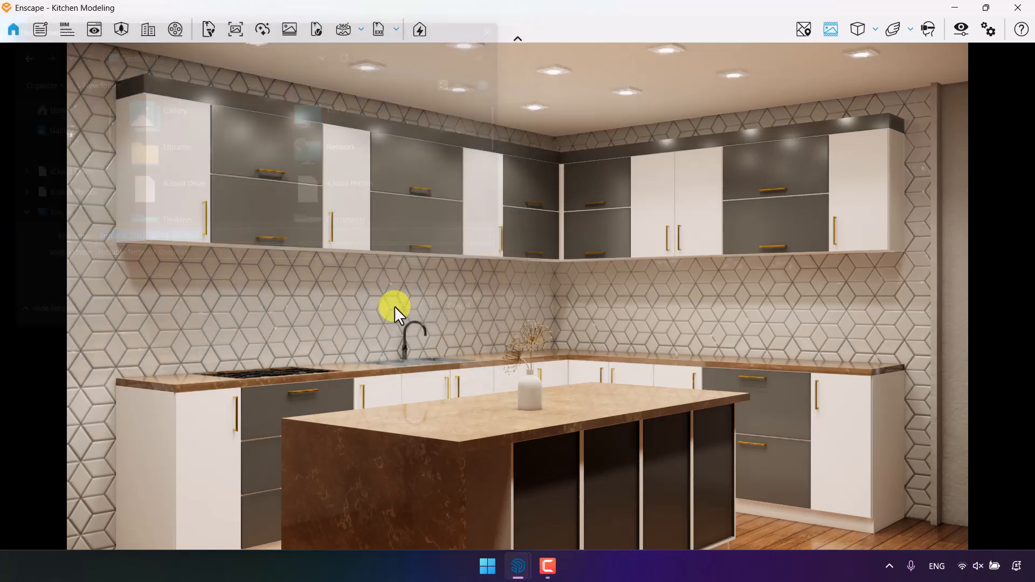